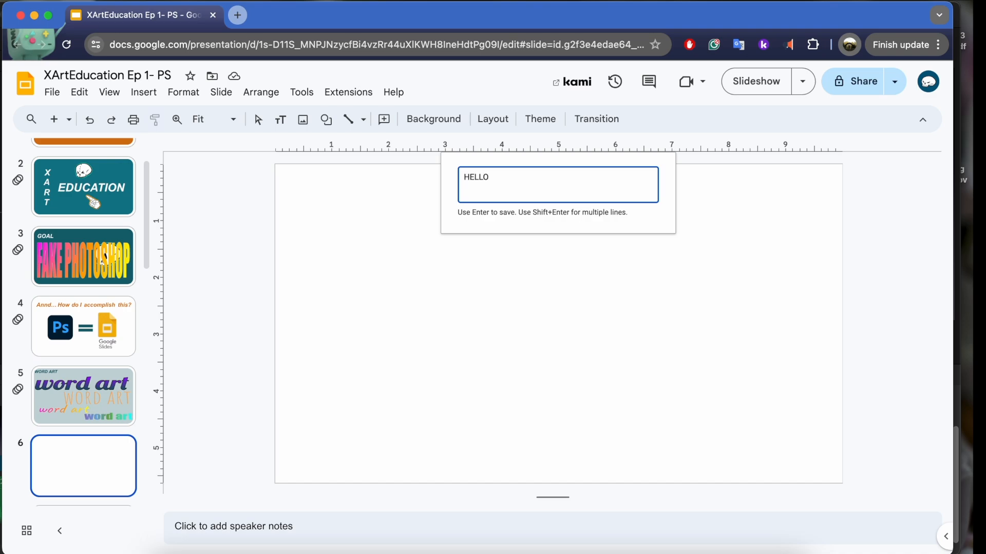
Step: Finish the word art "HELLO", then insert a second word art "hello" and place it above the first one
key(Return)
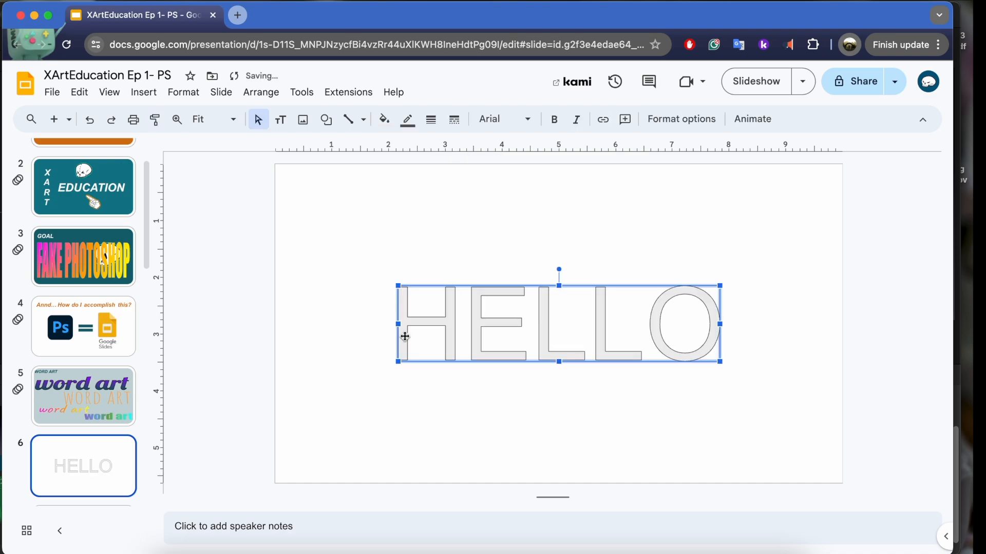
click(144, 93)
click(181, 292)
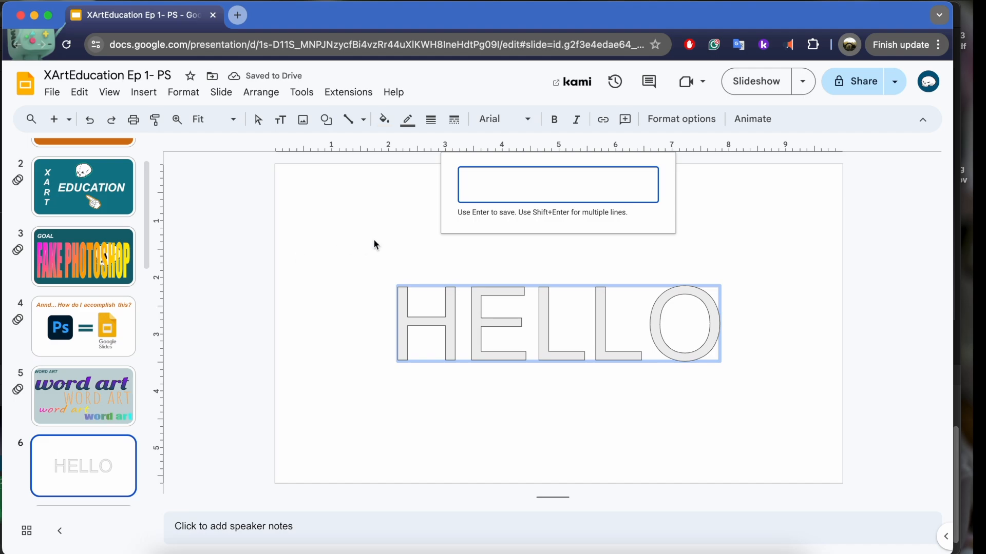
text(hello)
key(Return)
drag(533, 335, 422, 252)
click(670, 246)
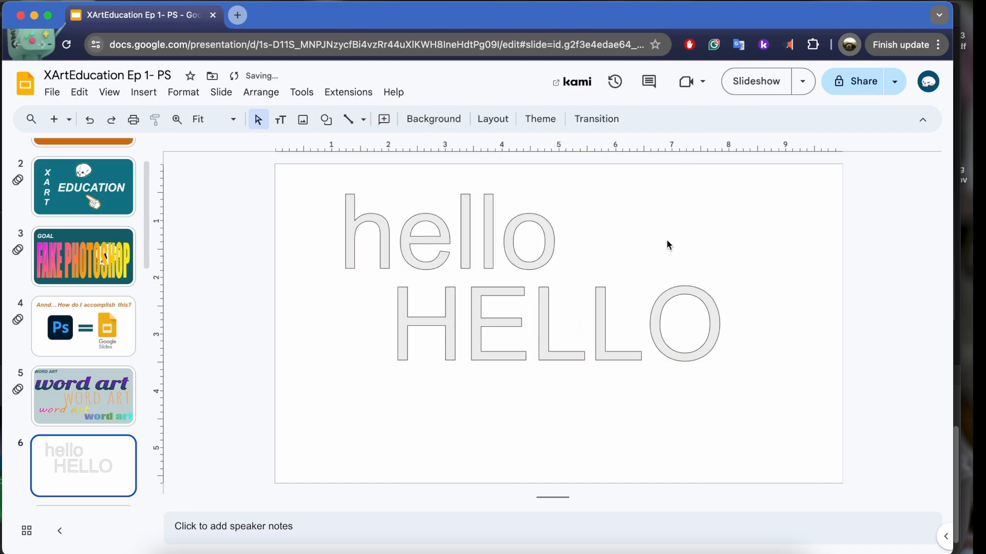
Step: Delete the uppercase "HELLO" word art from the slide
click(565, 335)
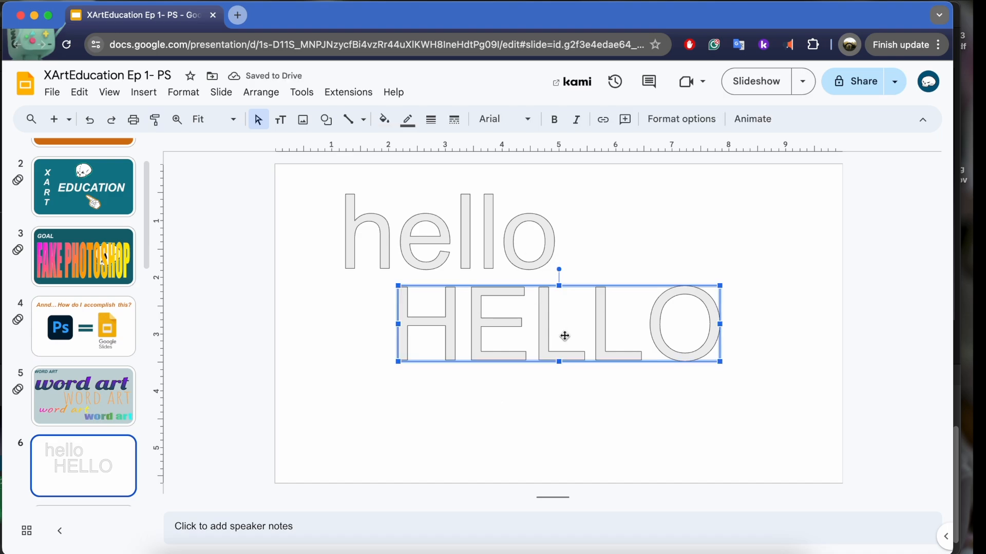
key(BackSpace)
Step: Try free resizing on the "hello" word art by widening it across the slide, flattening it and reshaping it
click(467, 236)
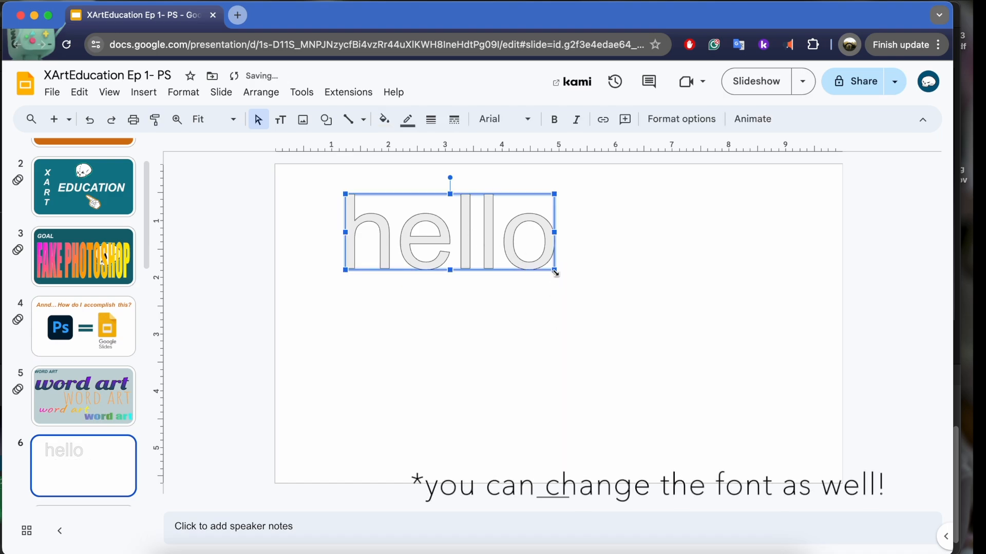
drag(555, 272, 820, 270)
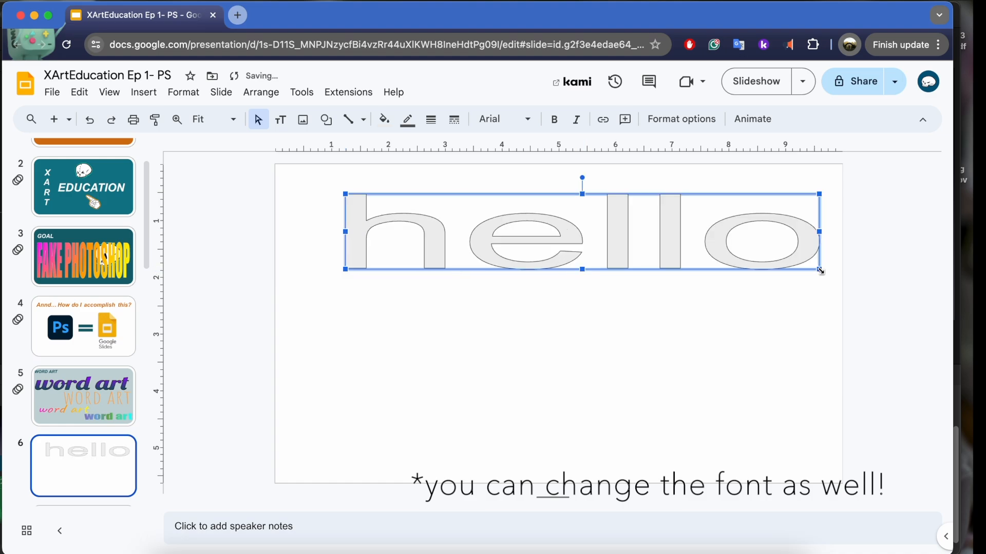
drag(345, 232, 302, 232)
drag(561, 194, 561, 249)
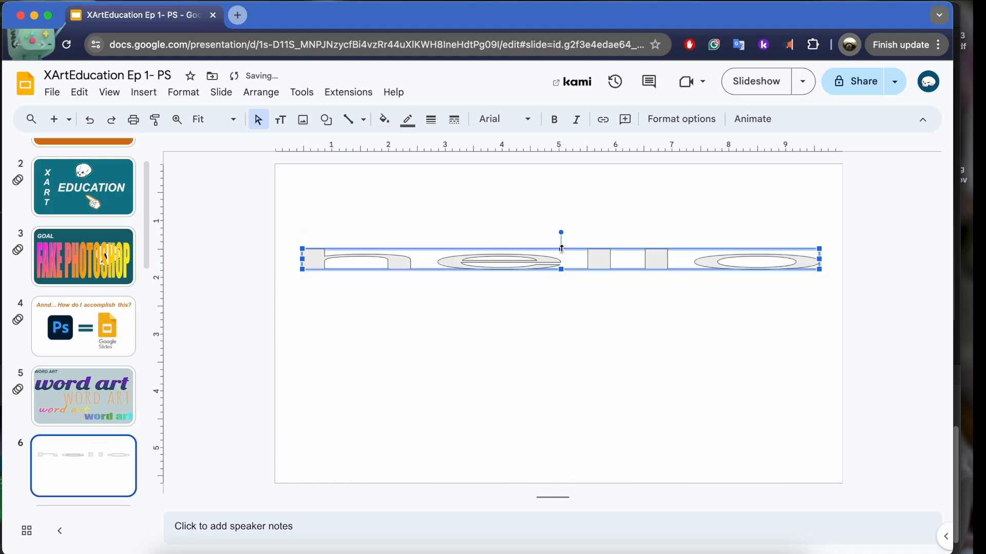
drag(820, 261, 666, 430)
click(360, 282)
click(334, 267)
click(743, 403)
click(470, 371)
Step: Undo all the resizing of the "hello" word art
key(super+z)
key(super+z)
key(super+z)
key(super+z)
key(super+z)
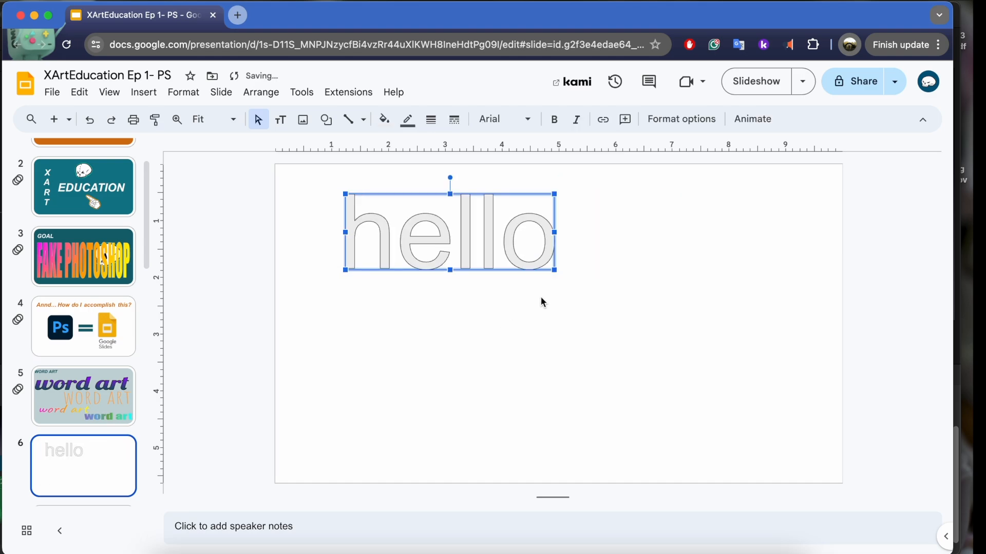
Step: Enlarge the "hello" word art proportionally to about 6.8 inches wide and fill it with solid purple
drag(556, 274, 695, 334)
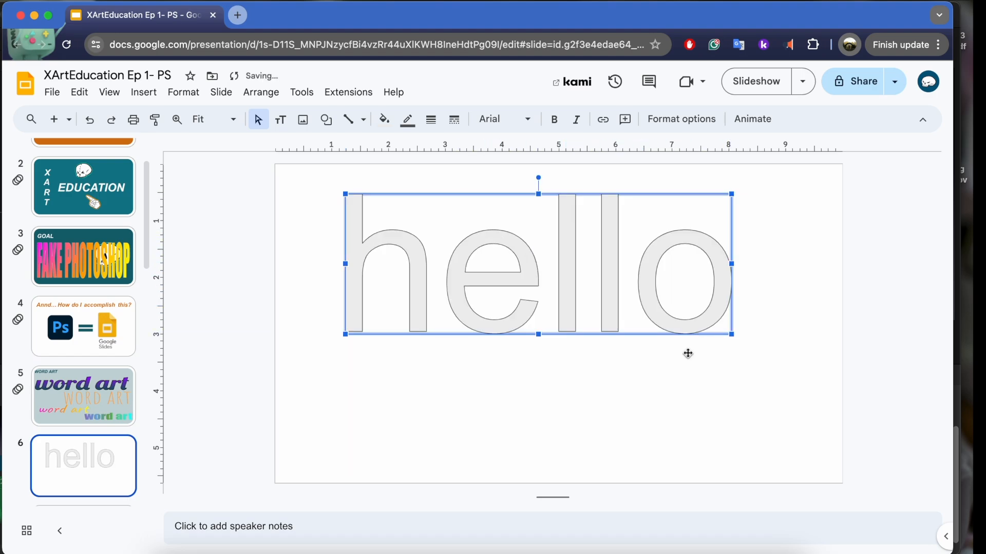
click(666, 396)
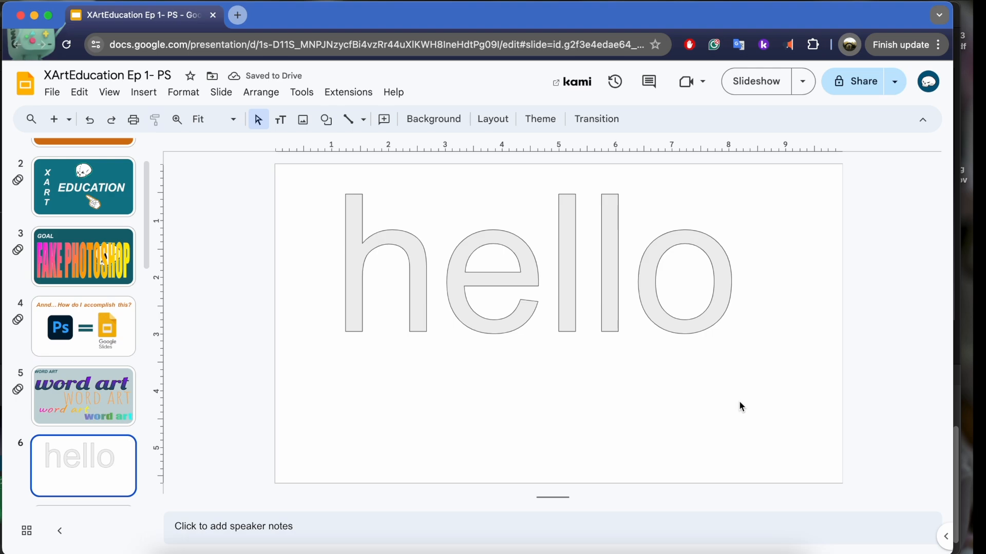
click(407, 251)
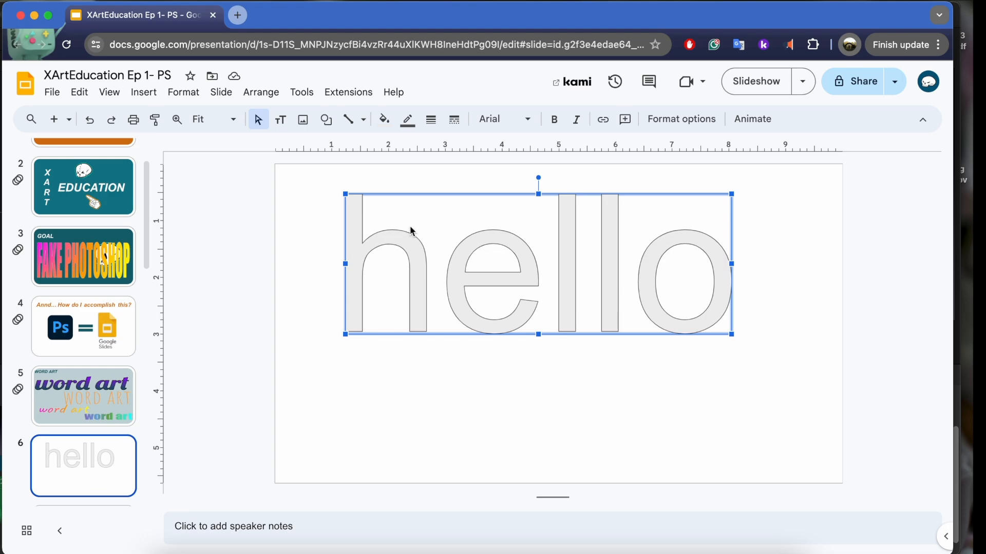
click(414, 122)
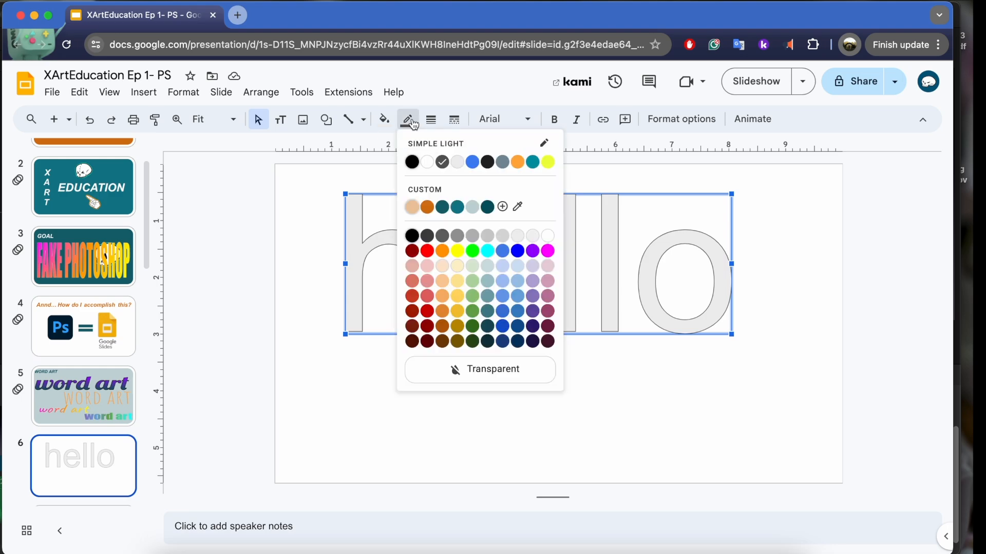
click(385, 121)
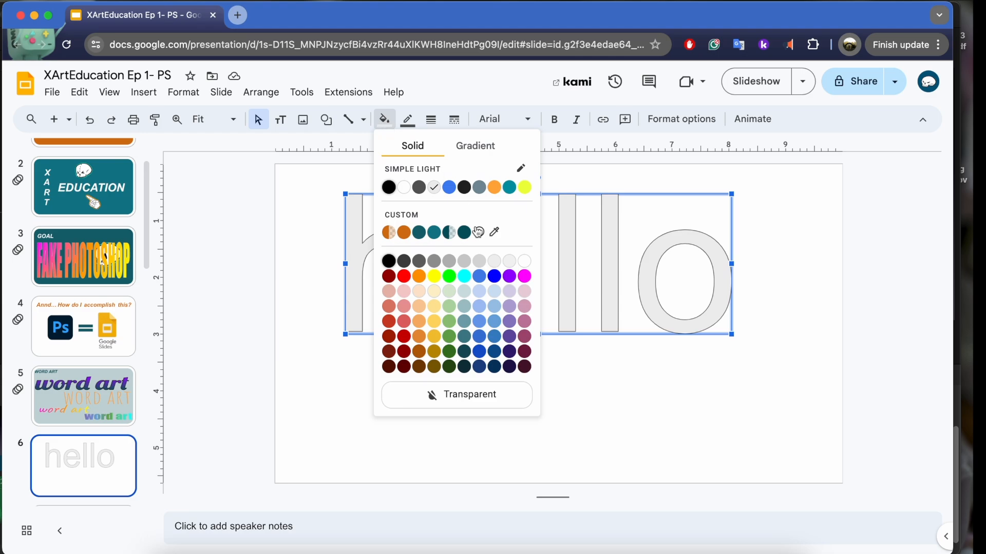
click(513, 273)
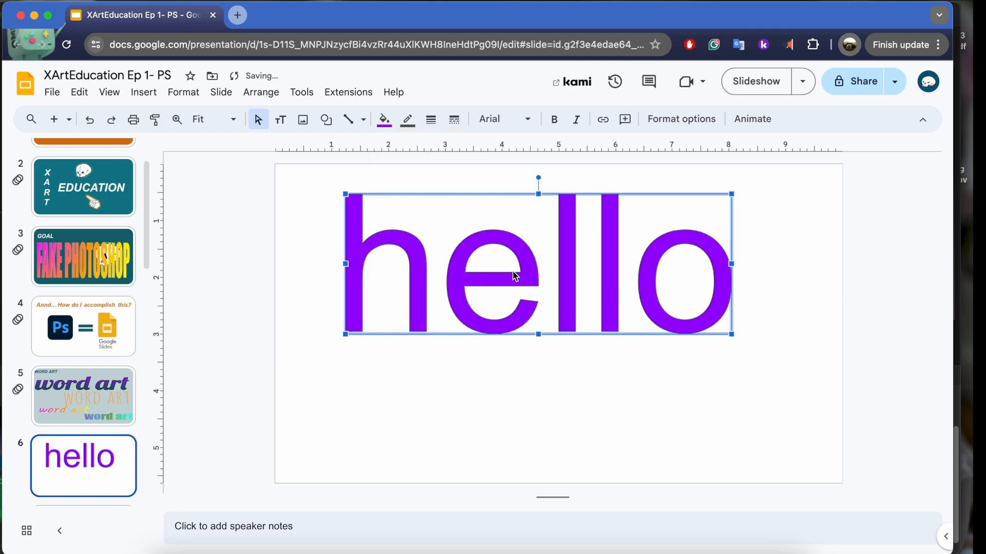
Step: Give the "hello" word art a bright green outline
click(408, 121)
click(475, 255)
click(409, 122)
Step: Try outline weights of 24px and 8px on the "hello" word art and settle on 4px
click(435, 122)
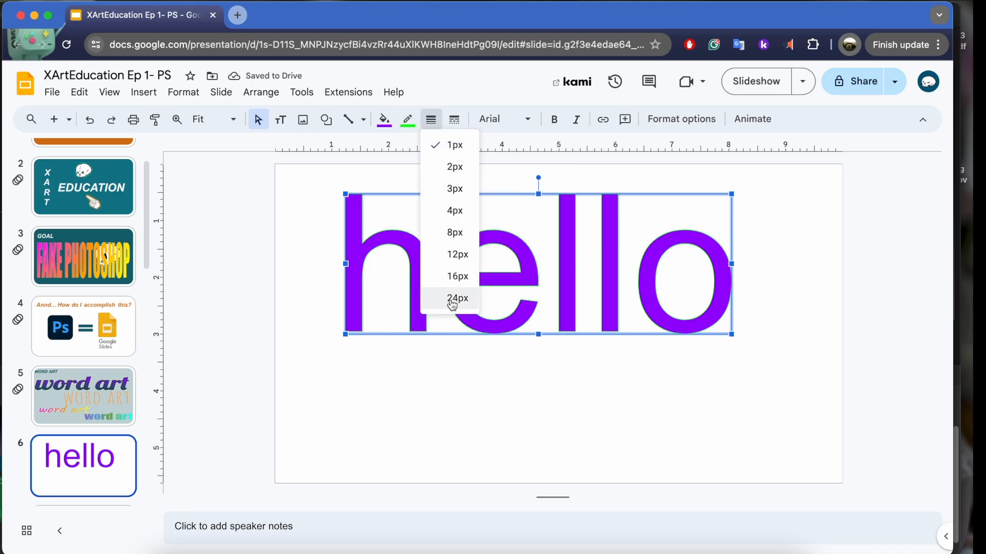
click(458, 298)
click(431, 120)
click(456, 234)
click(409, 122)
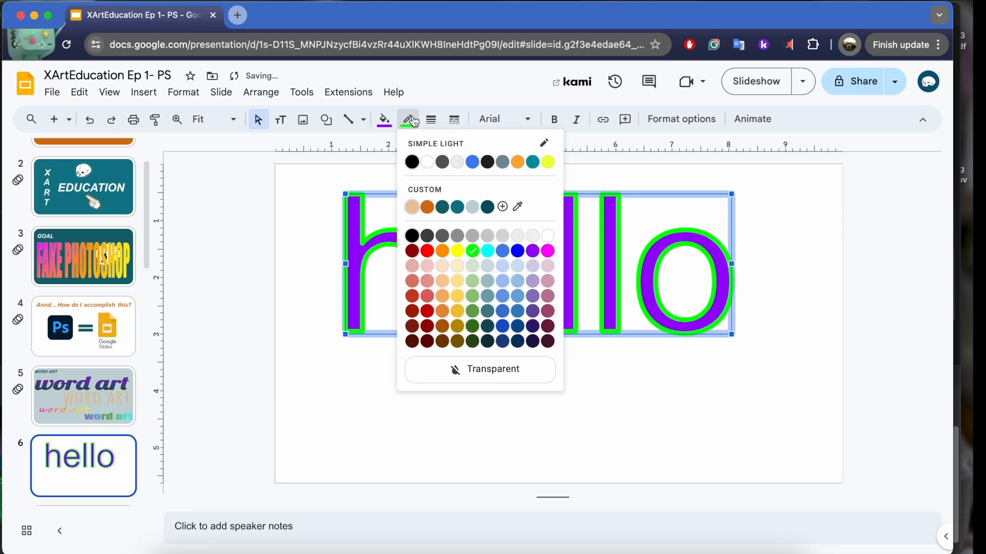
click(432, 120)
click(456, 214)
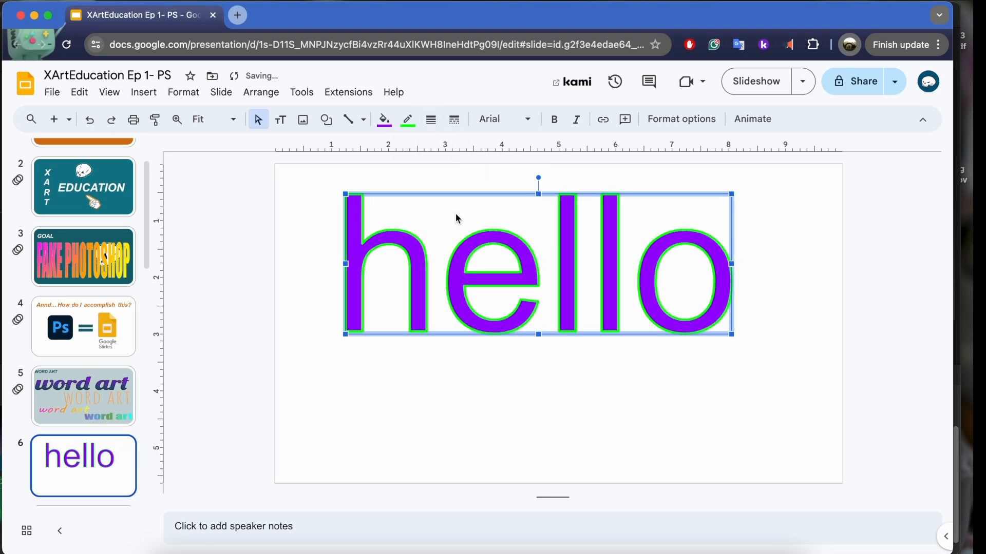
click(472, 179)
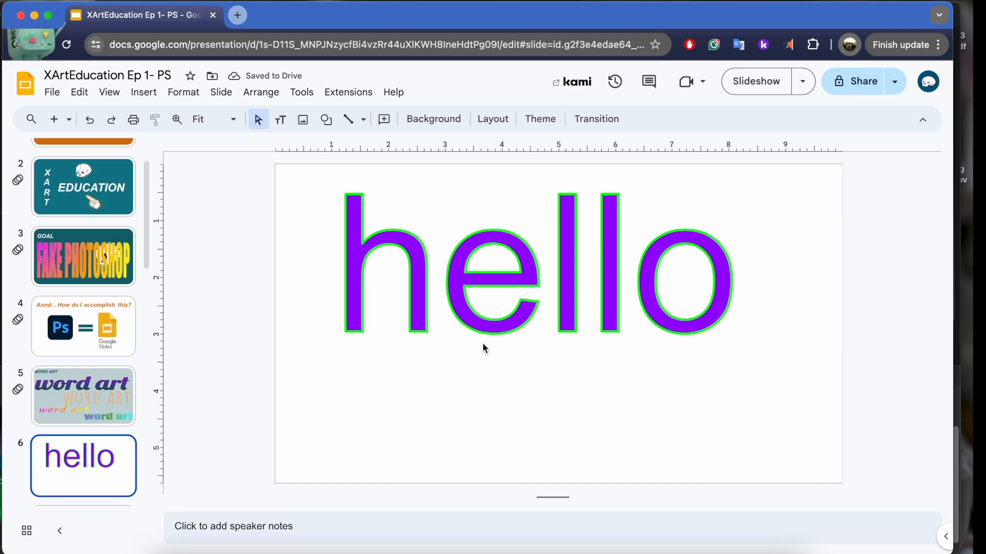
click(483, 279)
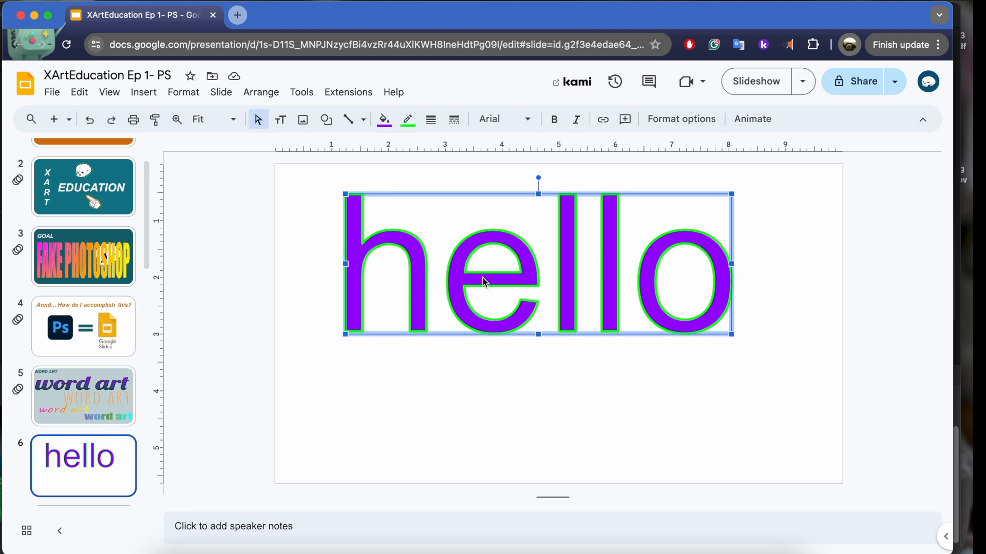
click(434, 186)
click(477, 271)
Step: On slide 3, make the outline of the "FAKE PHOTOSHOP" word art transparent
click(101, 264)
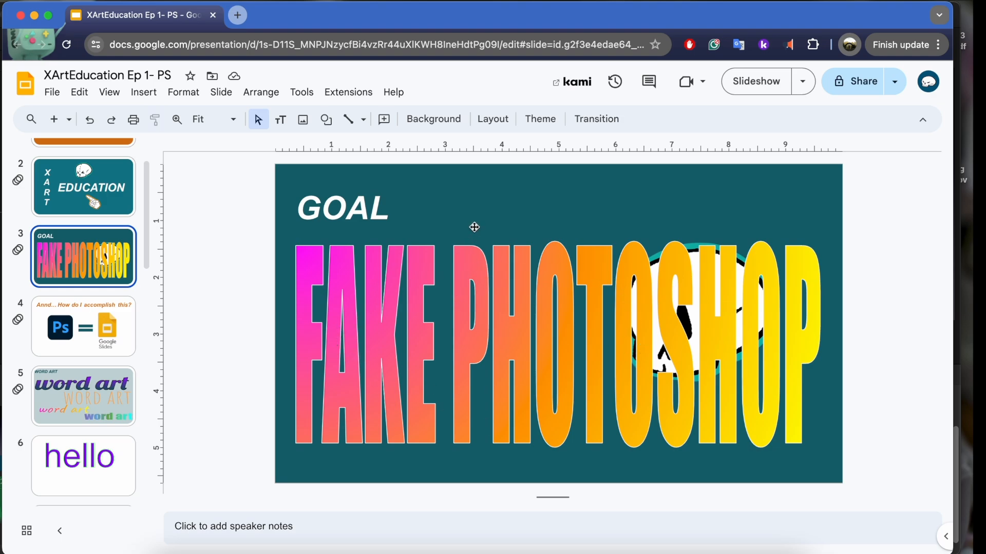
click(462, 286)
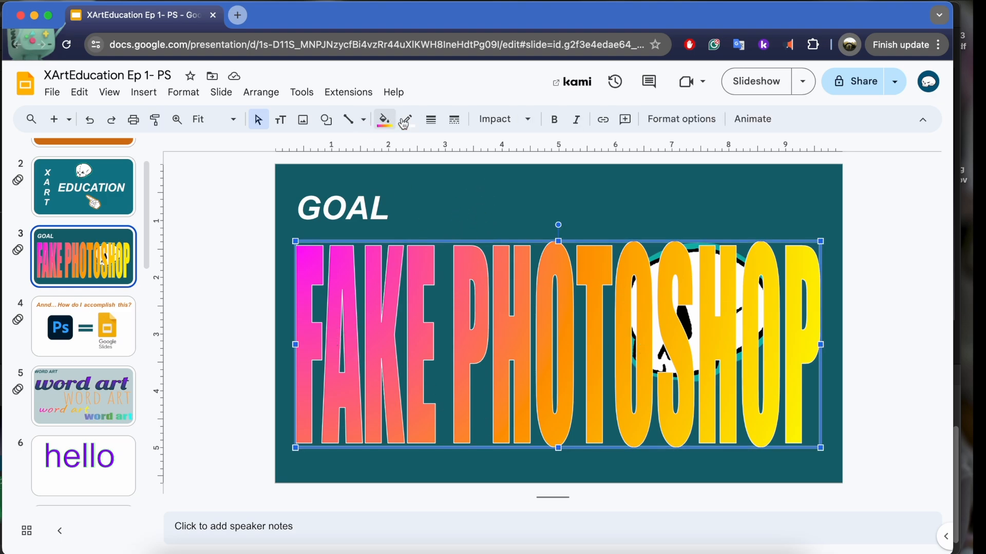
click(384, 120)
click(452, 369)
click(207, 285)
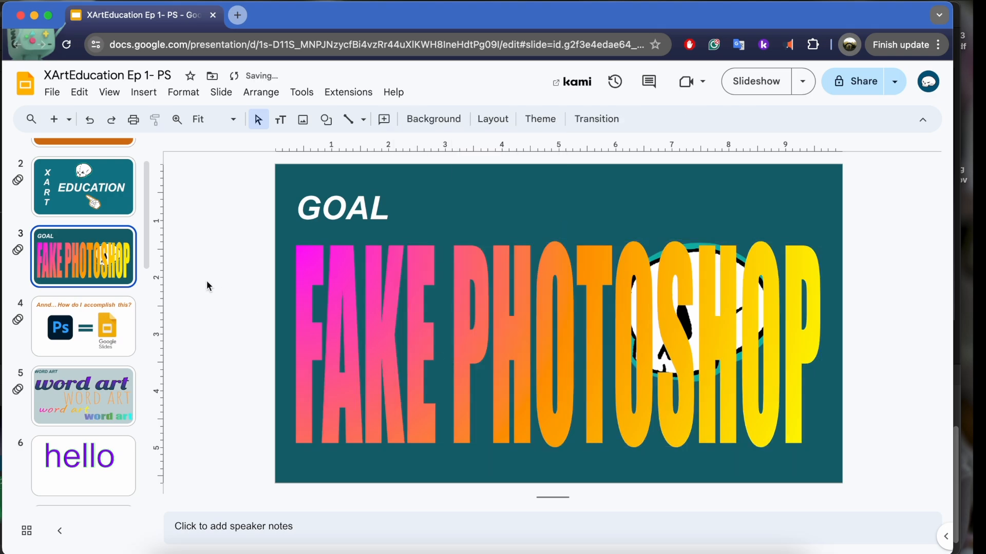
Step: Give the "FAKE PHOTOSHOP" word art a white outline again
click(357, 286)
click(407, 119)
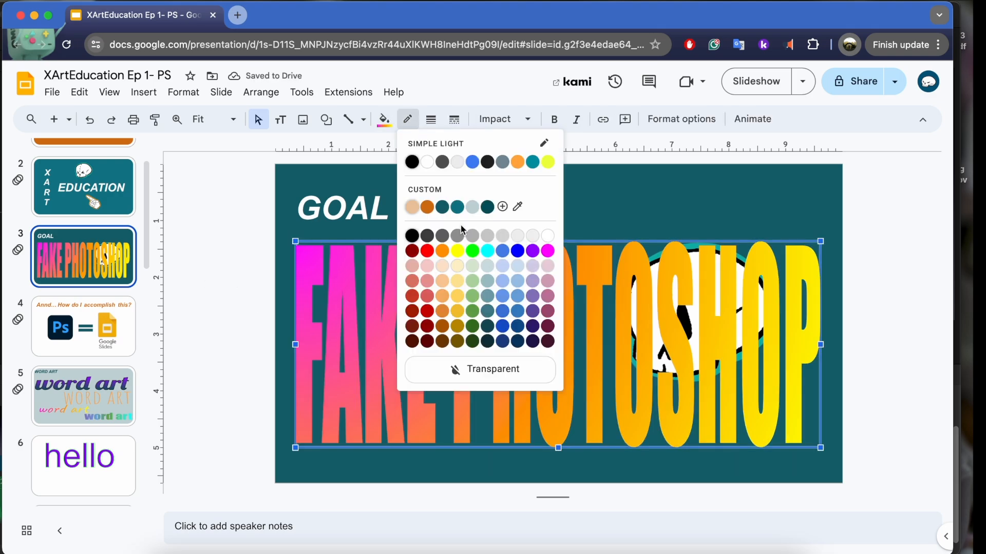
click(427, 162)
click(264, 254)
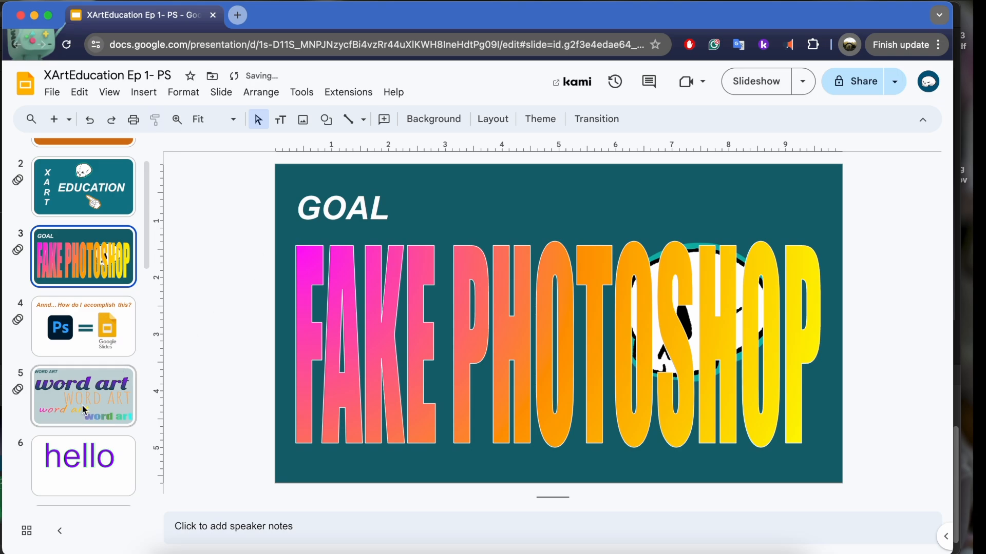
Step: On slide 6, fill the "hello" word art with solid orange
click(82, 475)
click(466, 268)
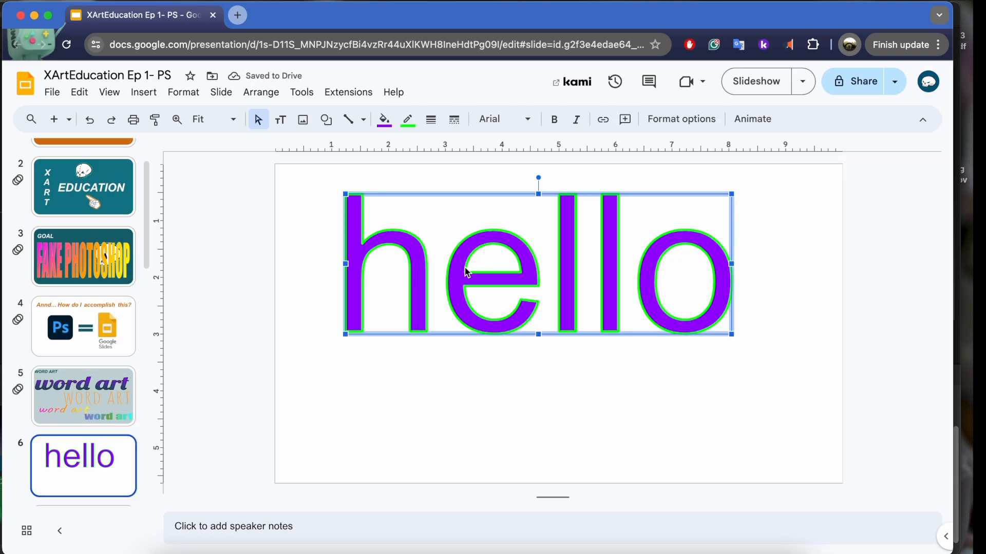
click(384, 120)
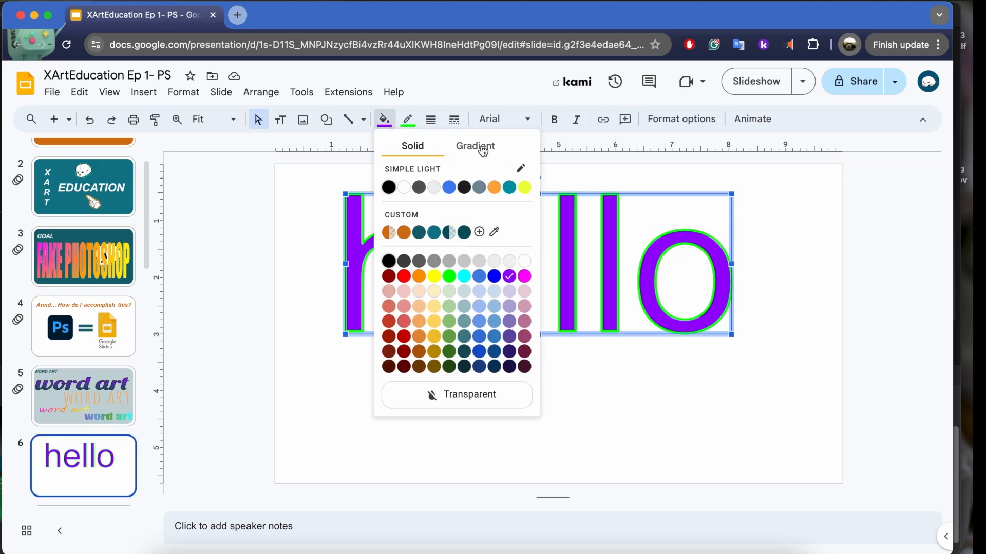
click(419, 276)
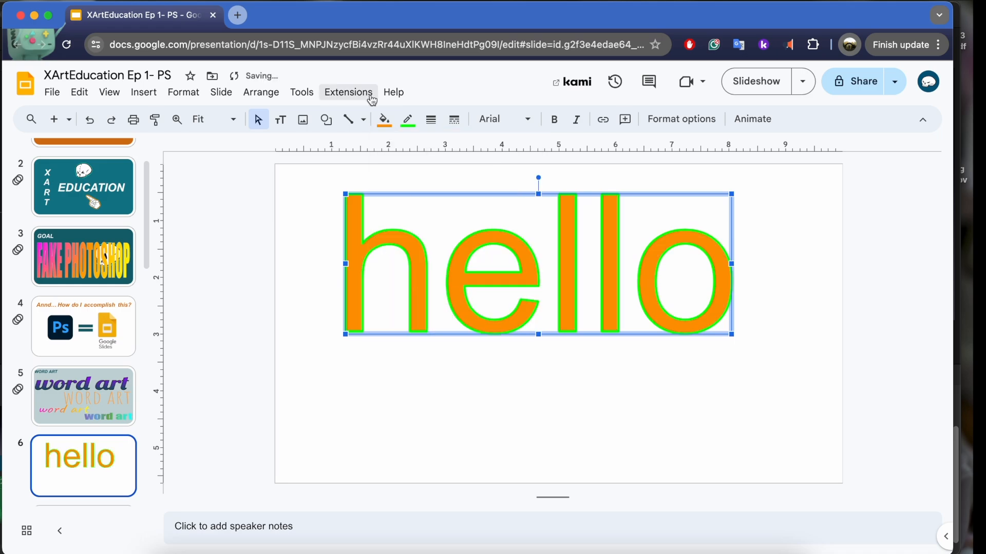
click(384, 121)
click(477, 232)
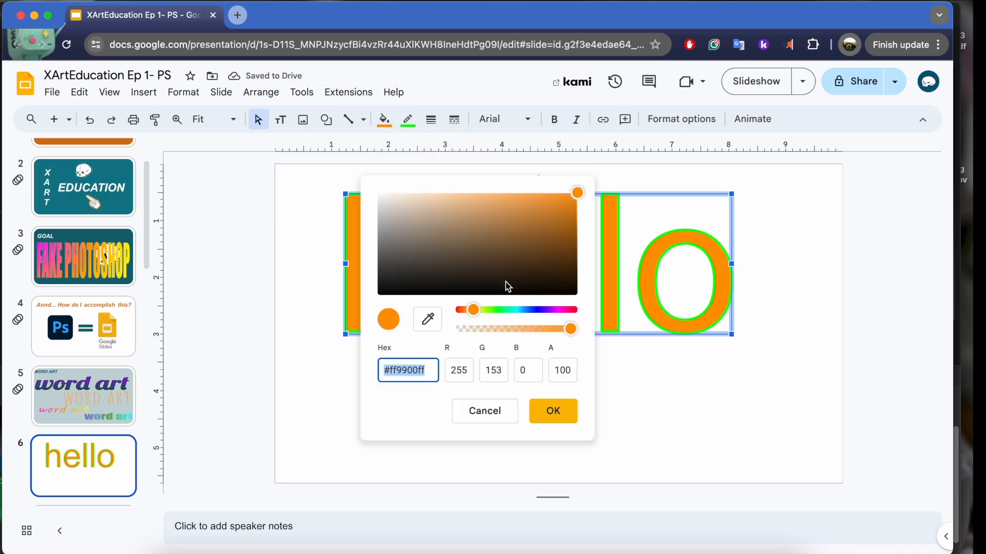
mouse_move(480, 310)
mouse_down()
mouse_move(554, 310)
mouse_move(499, 310)
mouse_up()
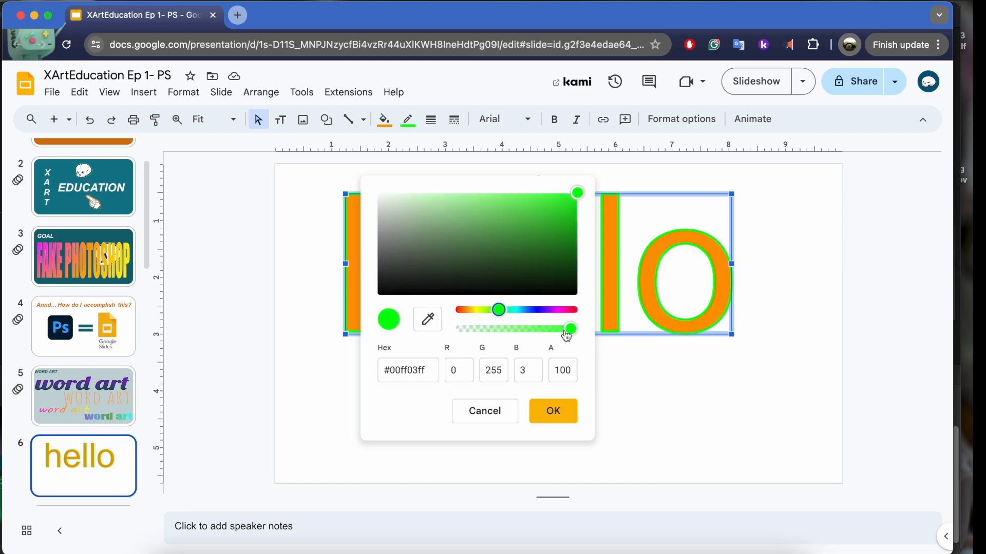
mouse_move(570, 335)
mouse_down()
mouse_move(495, 331)
mouse_move(577, 331)
mouse_up()
click(501, 419)
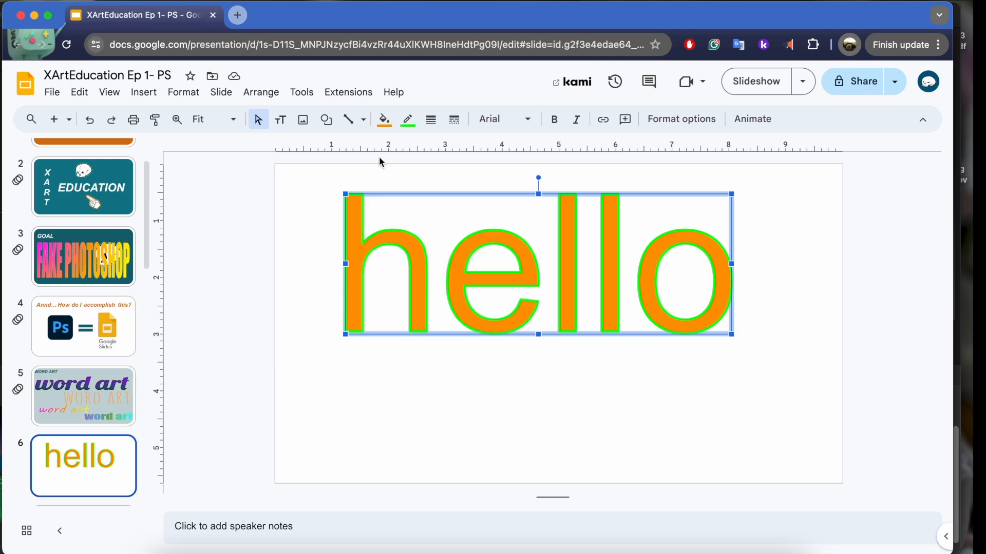
Step: Make the outline of the "hello" word art transparent and fill it with the custom pink-orange-yellow gradient
click(409, 121)
click(453, 370)
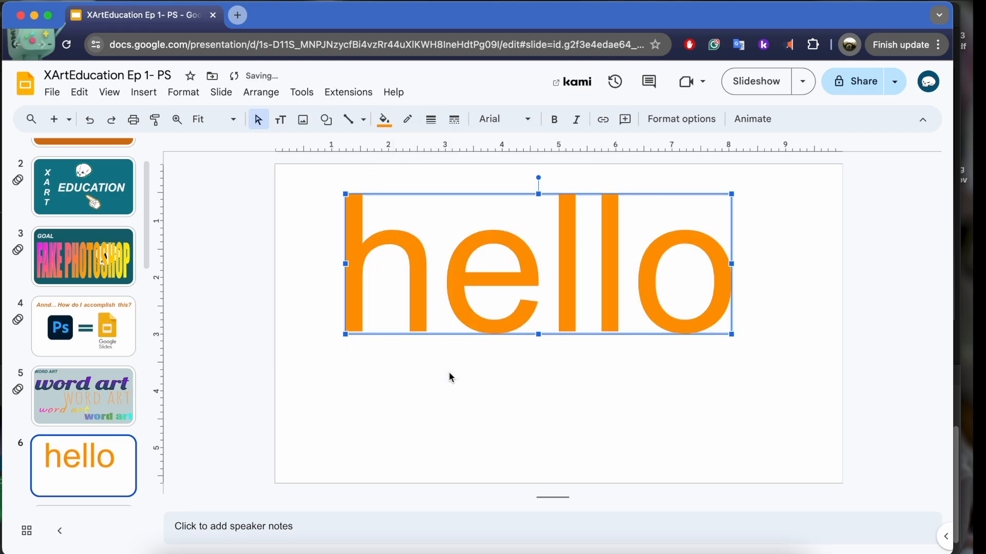
click(391, 128)
click(469, 150)
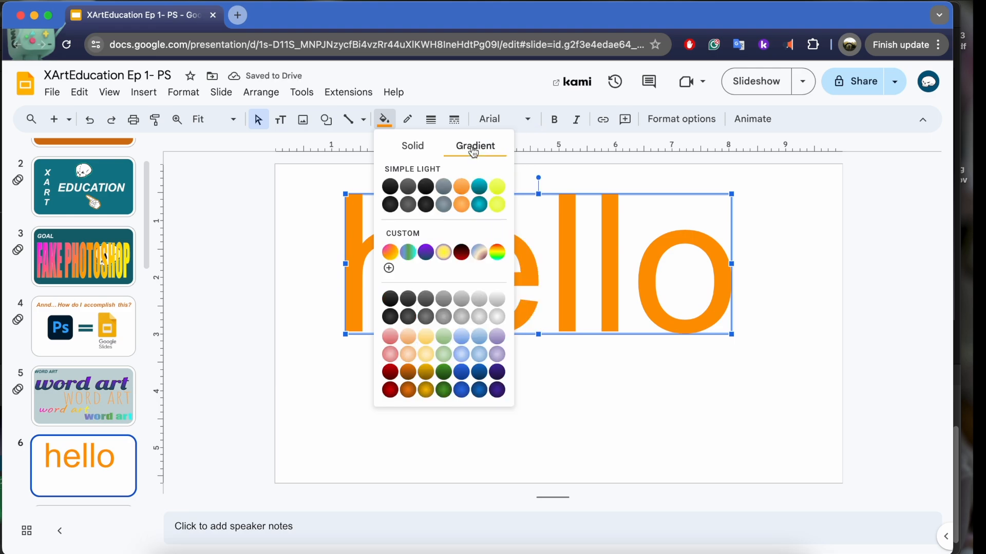
click(392, 253)
click(312, 298)
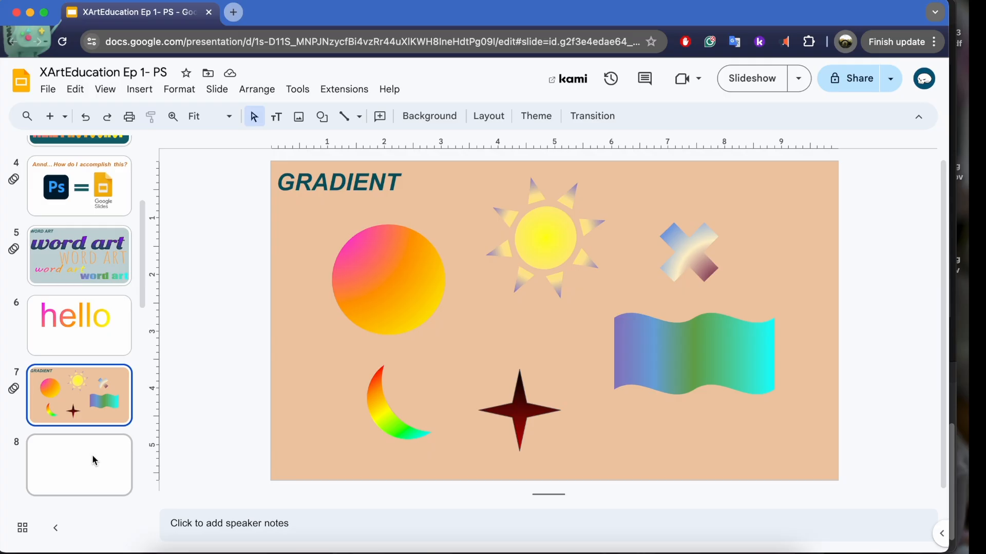
Step: Open the blank slide 8 for editing
click(90, 455)
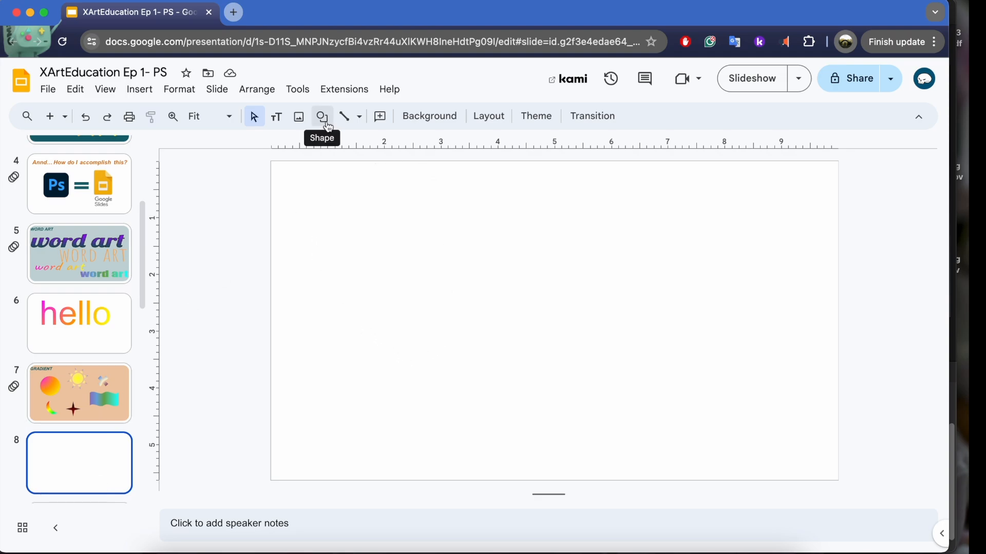
click(388, 91)
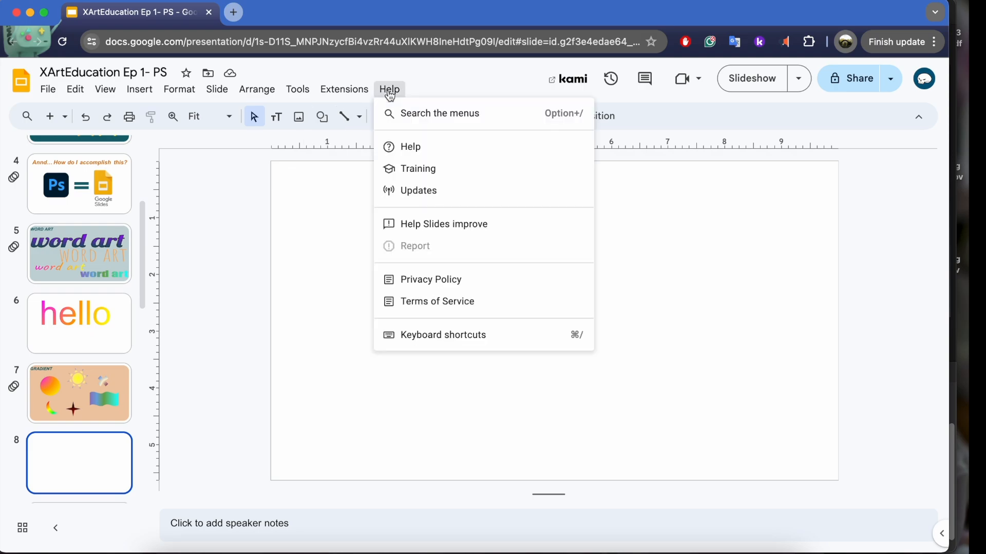
click(321, 164)
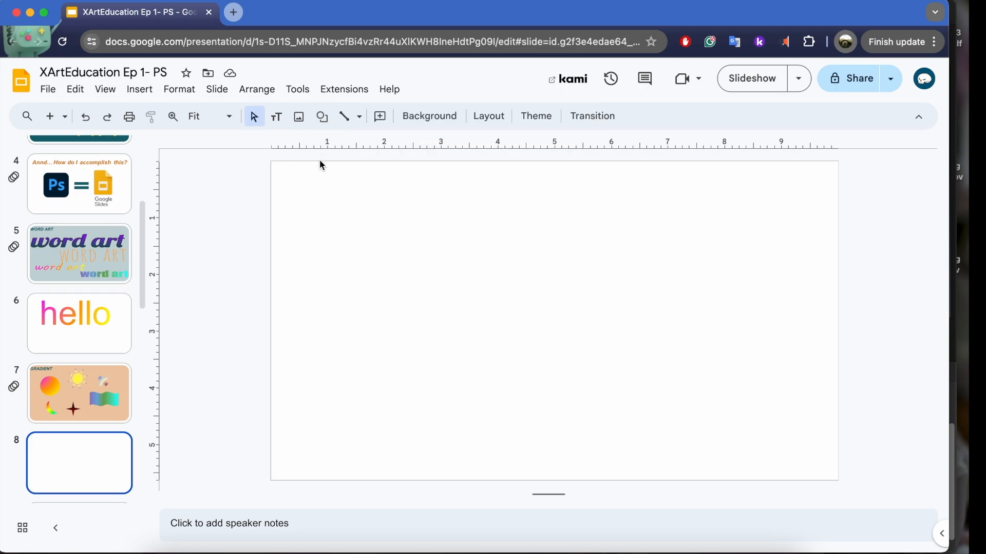
Step: Draw a rounded rectangular speech-bubble callout about 3.1 by 2.5 inches mid-slide and delete it
click(323, 118)
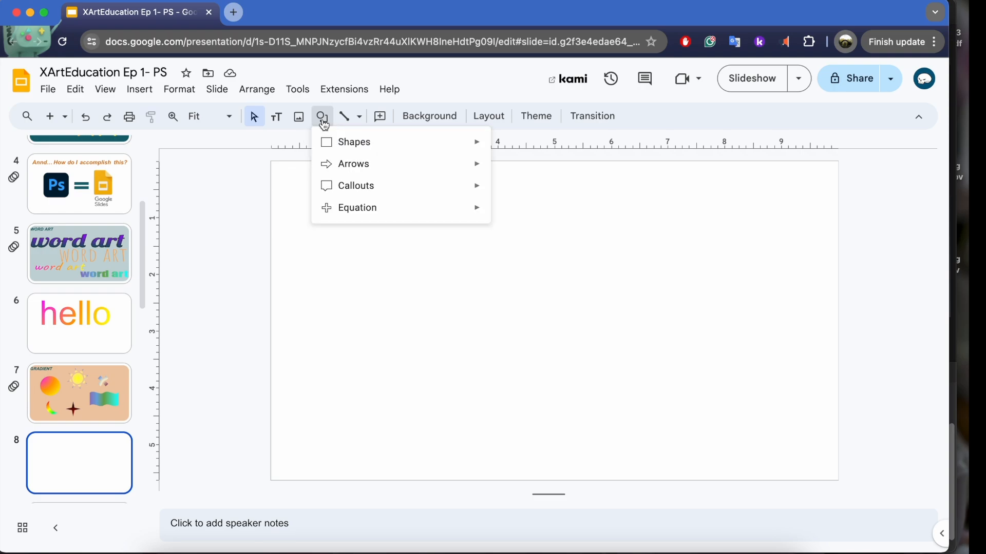
mouse_move(359, 147)
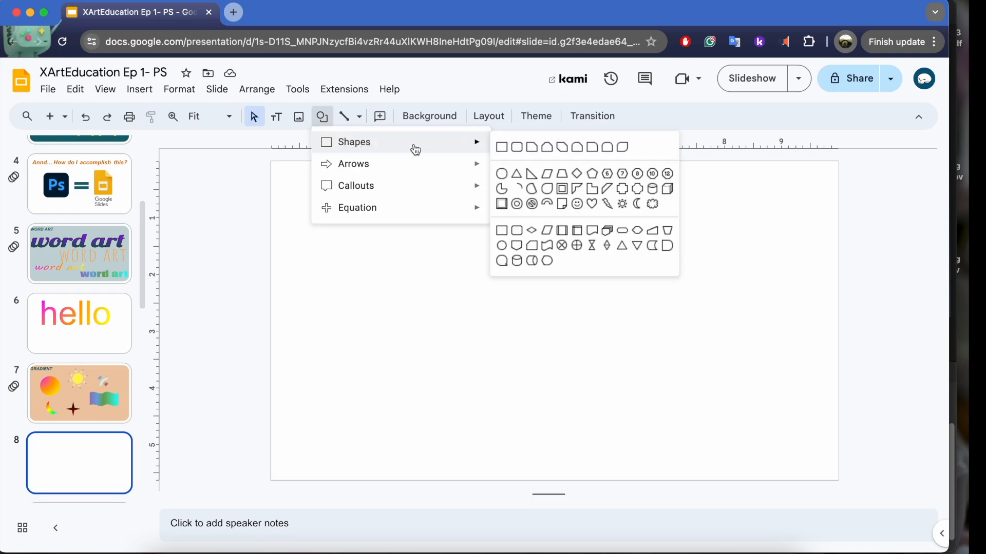
mouse_move(466, 165)
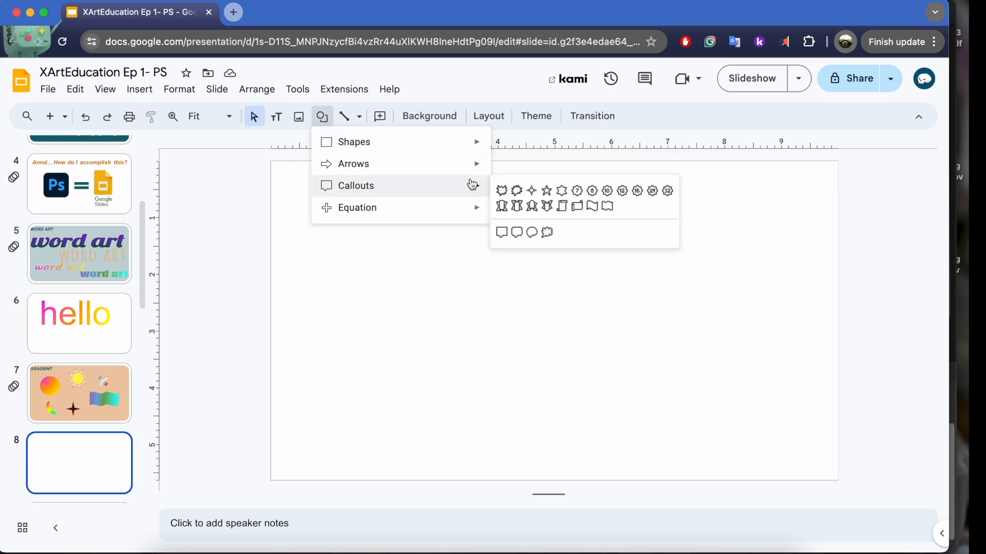
mouse_move(467, 195)
click(523, 239)
drag(412, 230, 590, 371)
click(683, 314)
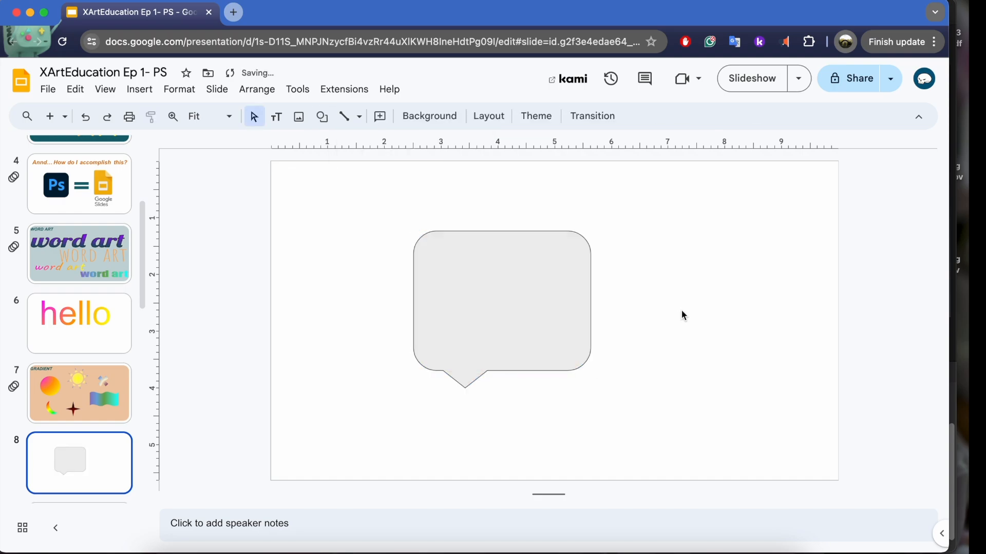
click(521, 316)
key(Delete)
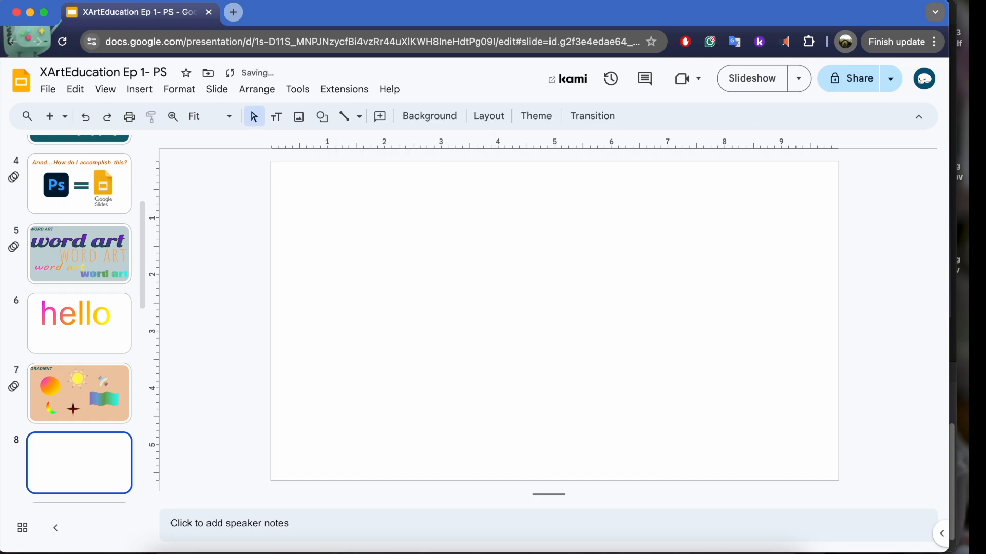
click(322, 116)
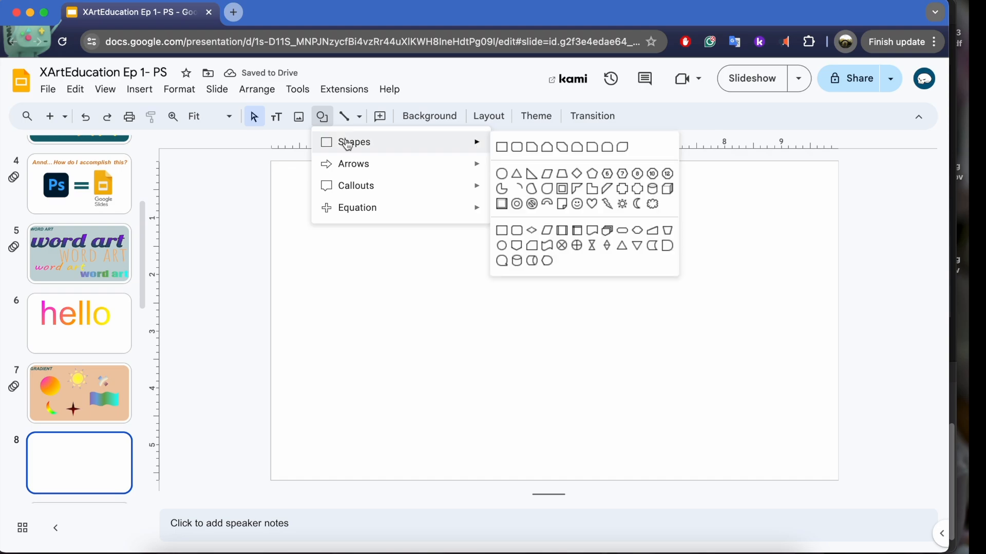
click(502, 173)
drag(389, 228, 452, 309)
Step: Draw a perfect circle about 2.5 inches in diameter in the upper-left part of slide 8
click(323, 116)
mouse_move(359, 141)
click(506, 176)
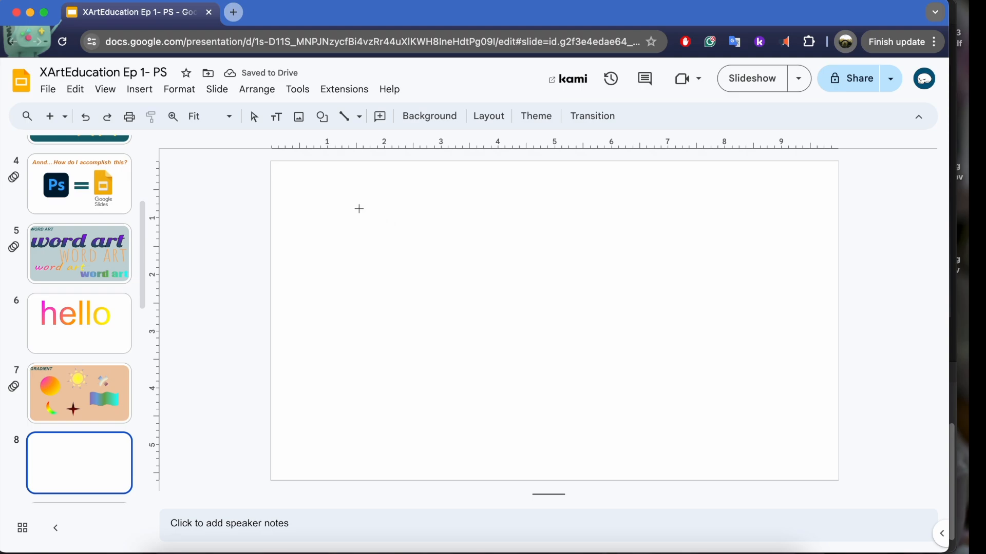
drag(360, 208, 502, 326)
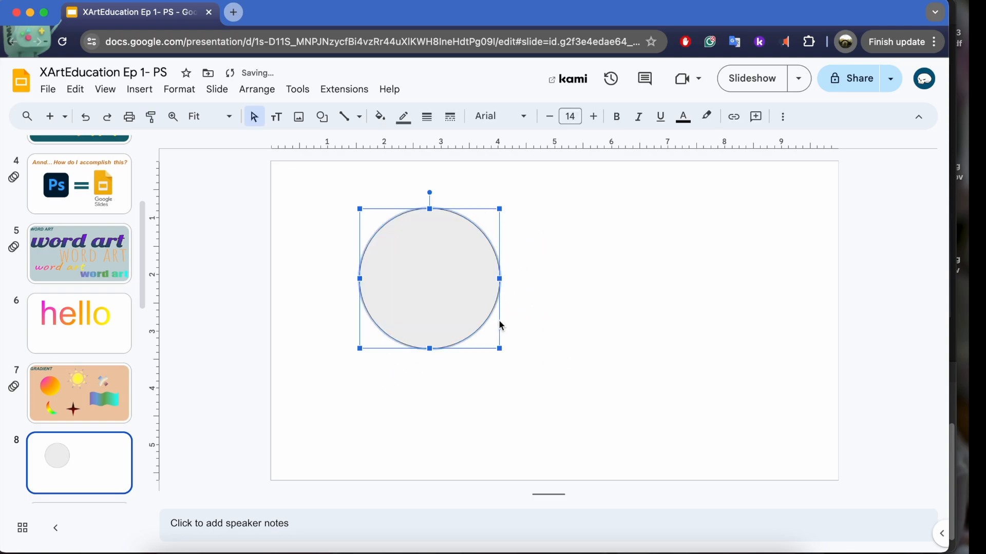
click(574, 262)
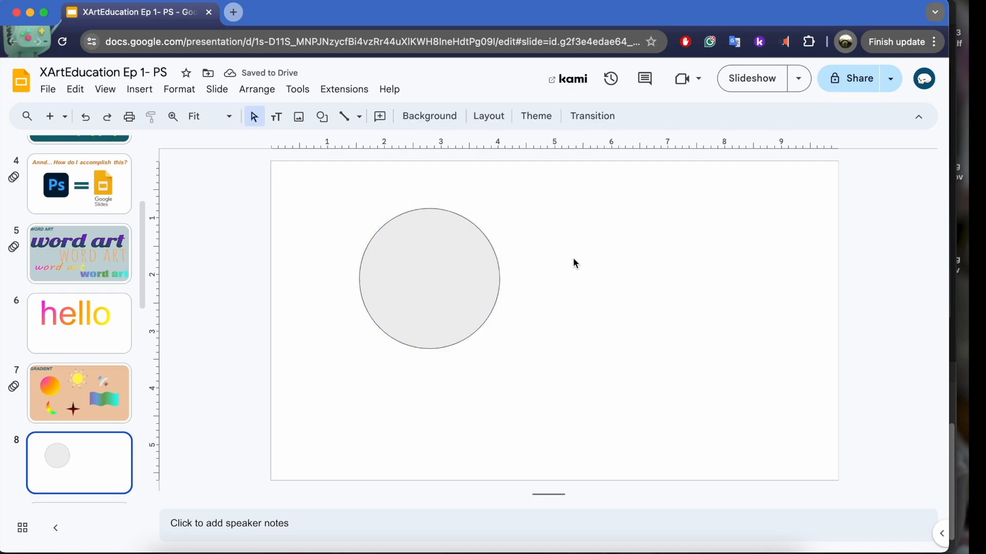
Step: Make the outline of the circle on slide 8 transparent
click(461, 258)
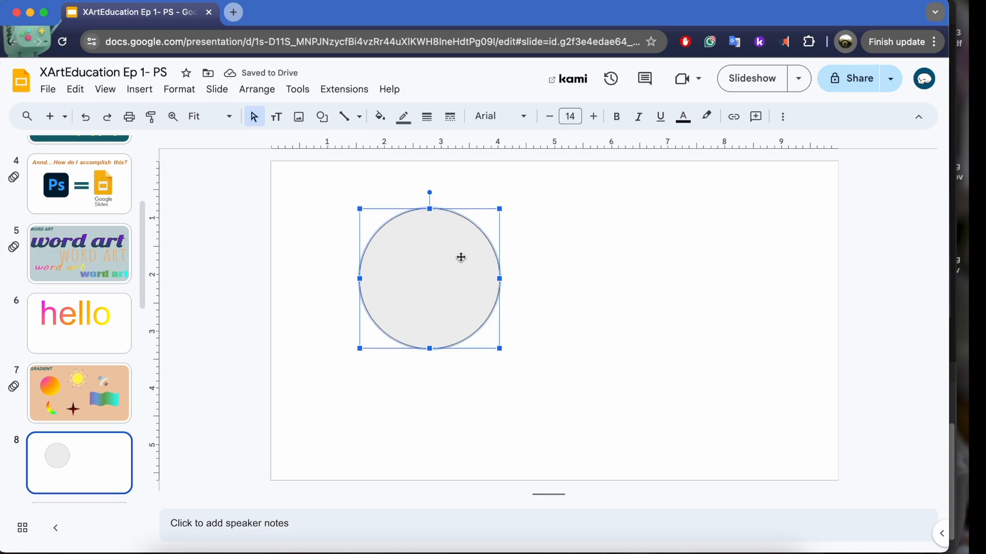
click(404, 117)
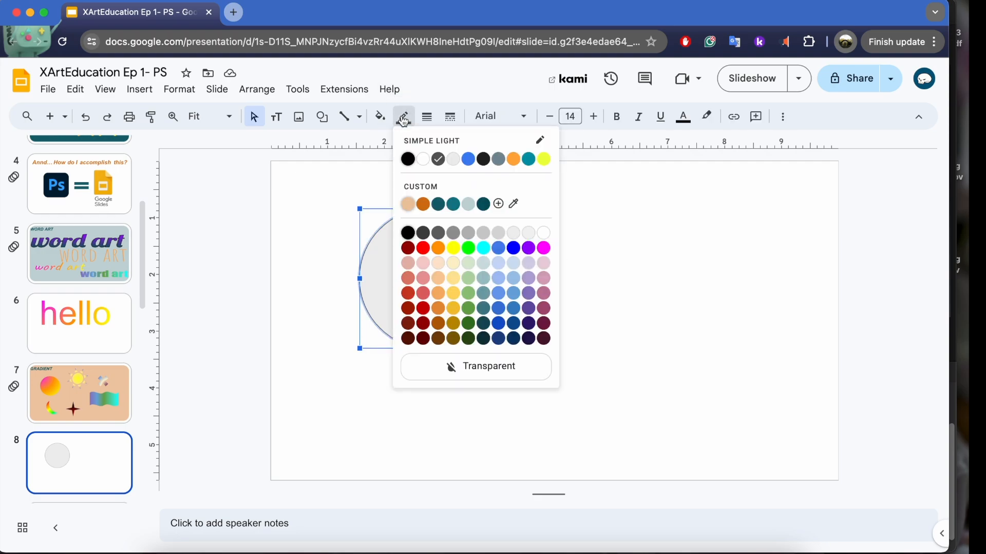
click(480, 366)
Step: Try the preset light orange and light blue radial gradients as the circle's fill
click(379, 116)
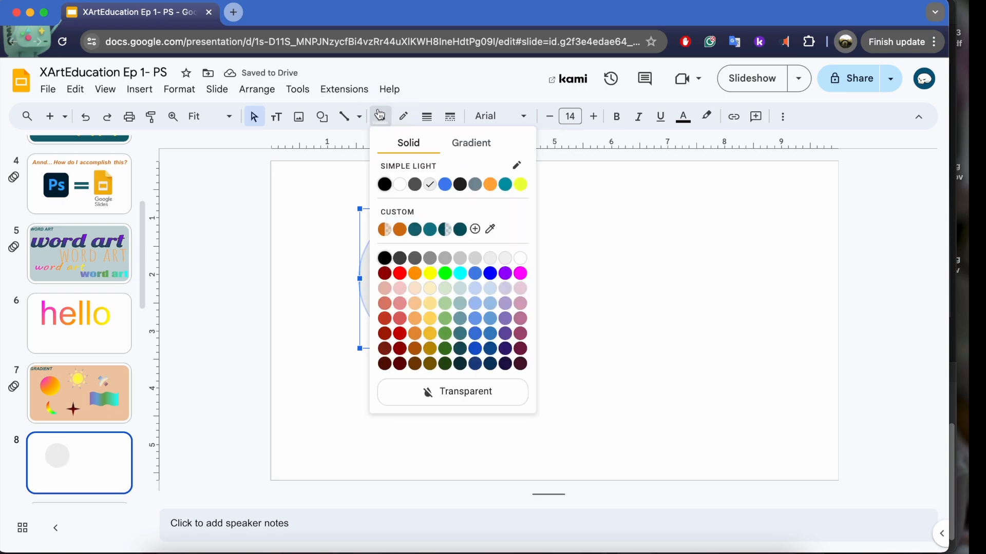
click(472, 150)
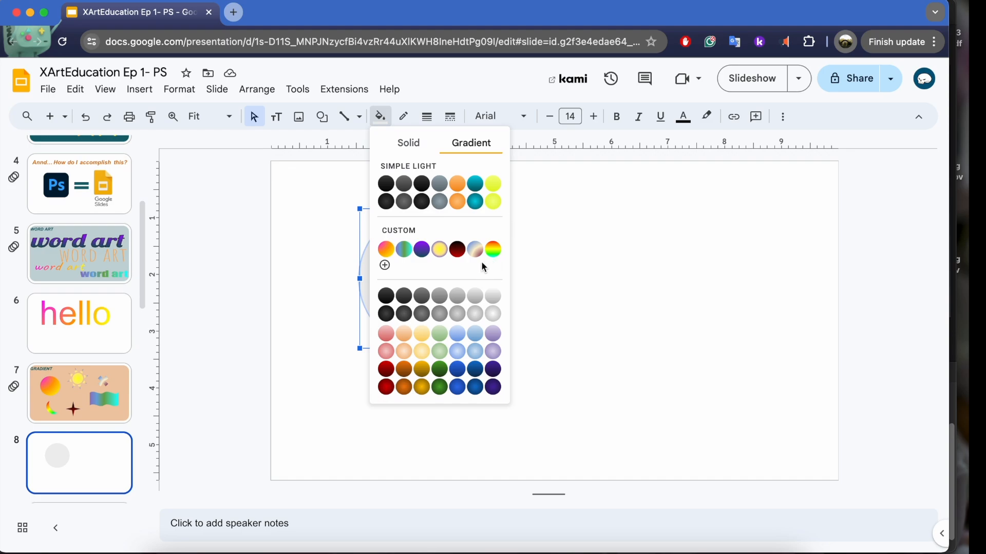
click(407, 352)
click(380, 117)
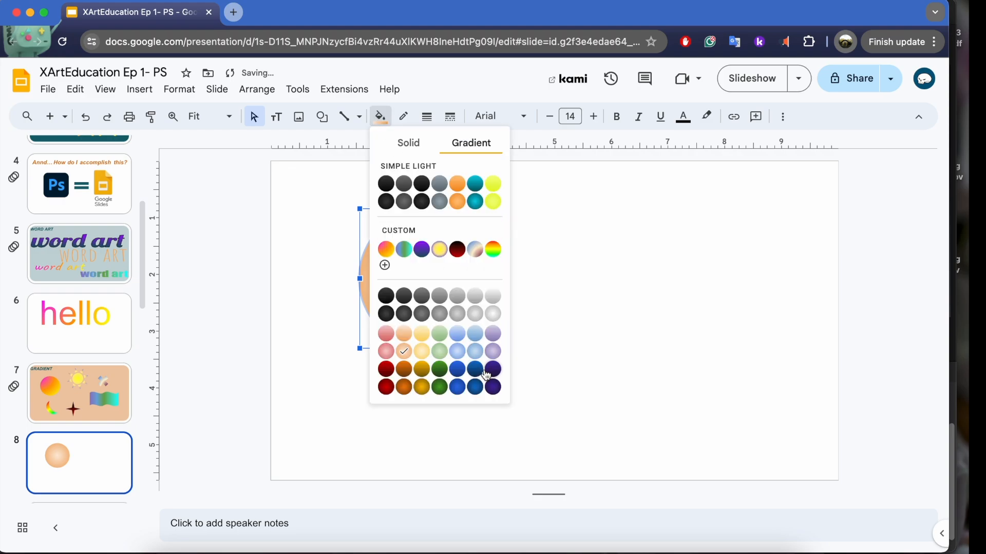
click(474, 352)
Step: Fill the circle with the preset dark orange radial gradient
click(380, 116)
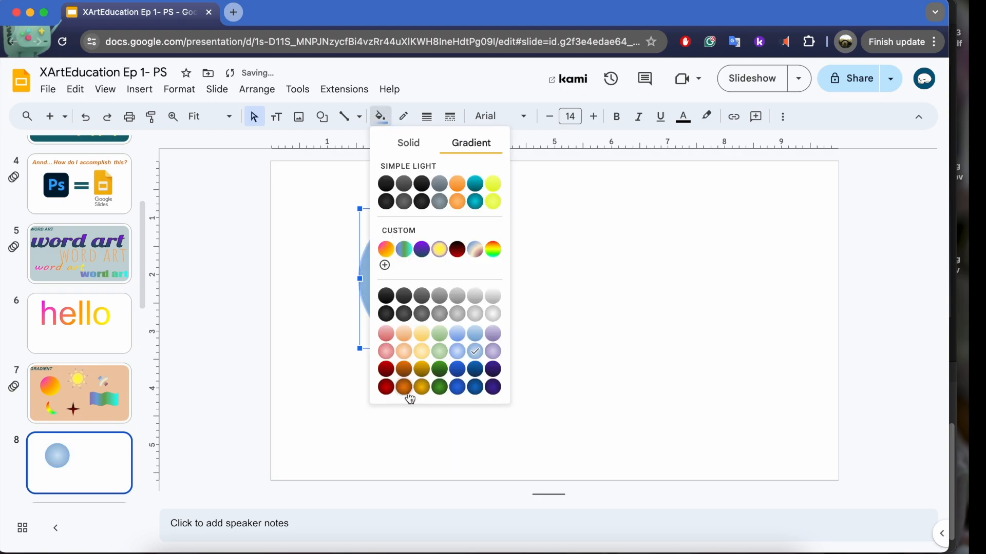
click(404, 392)
click(543, 338)
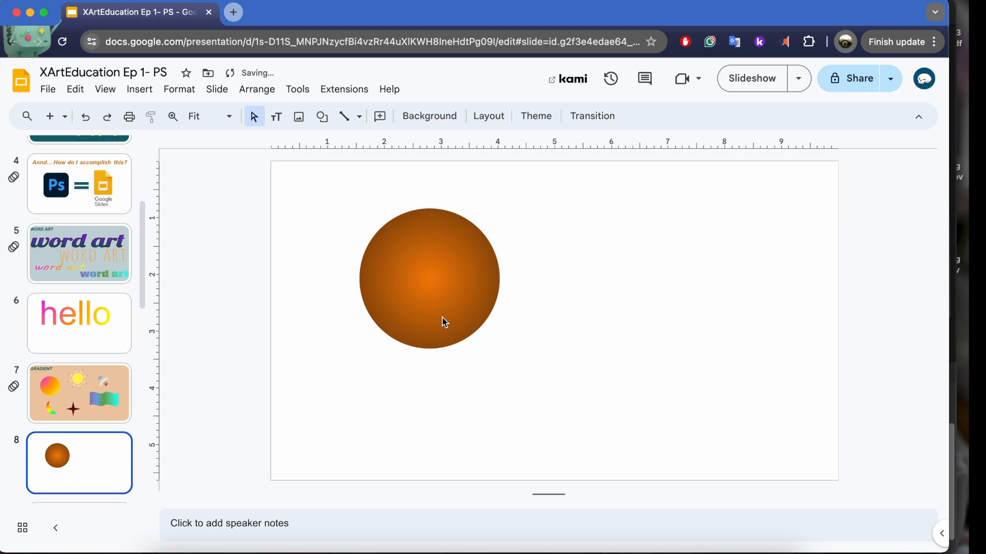
Step: Open the custom gradient settings for the circle's fill
click(427, 297)
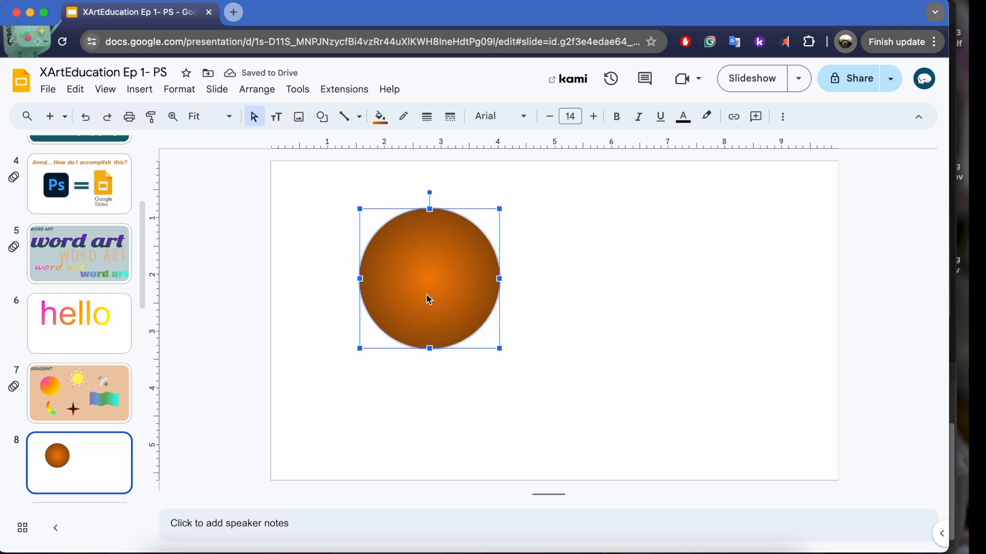
click(380, 118)
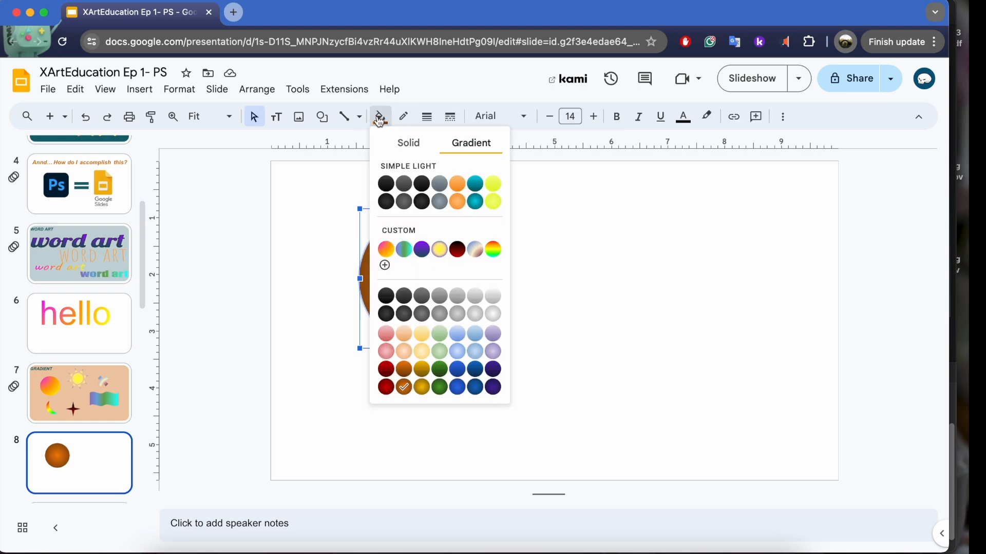
click(385, 266)
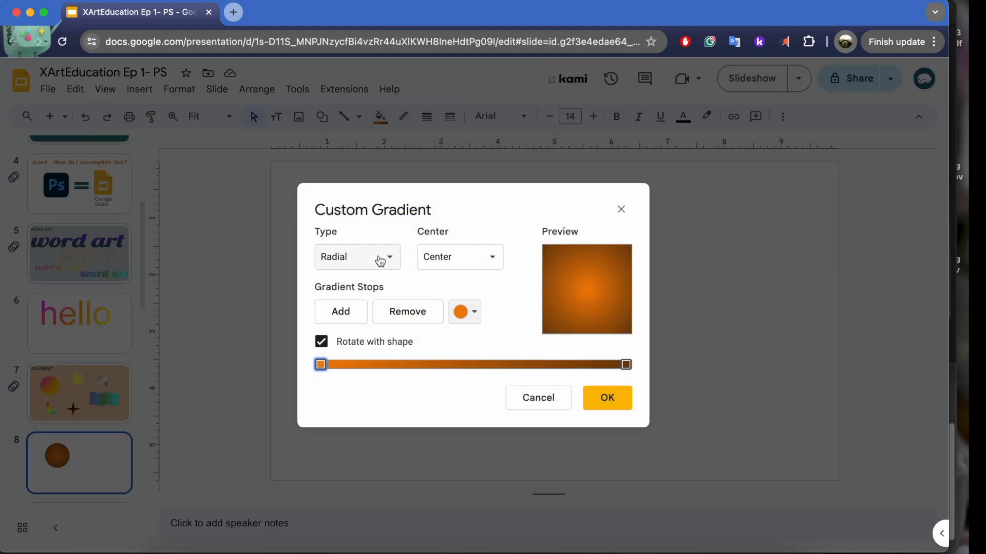
Step: Try the Linear type for the custom gradient and set it back to Radial
click(386, 263)
click(352, 284)
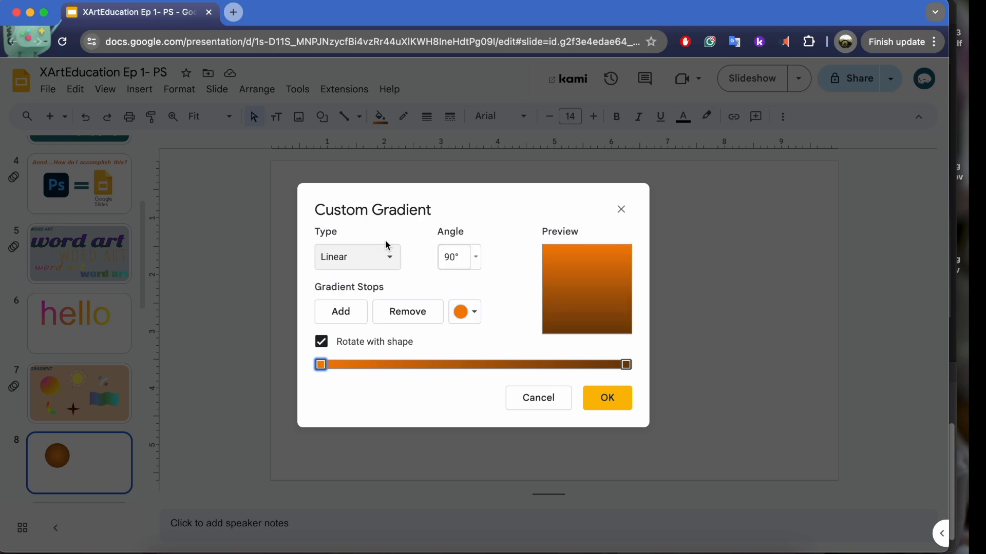
click(392, 264)
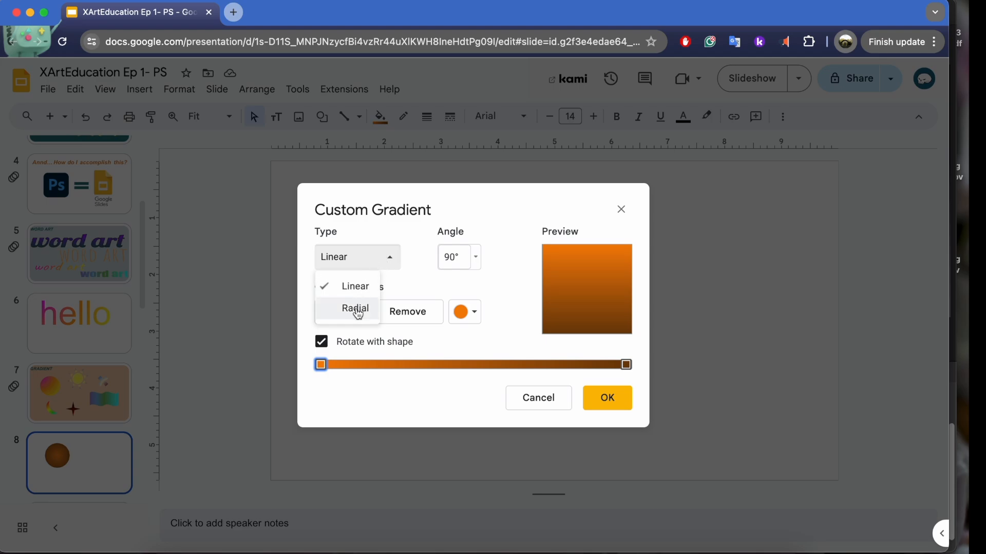
click(356, 310)
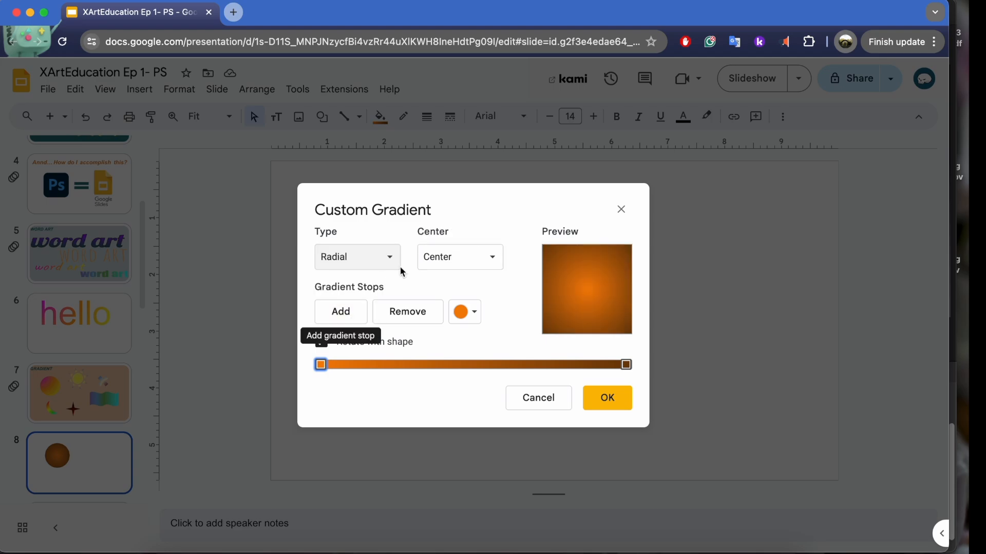
Step: Try the Top right and Bottom right positions for the gradient's center and set it back to Center
click(459, 260)
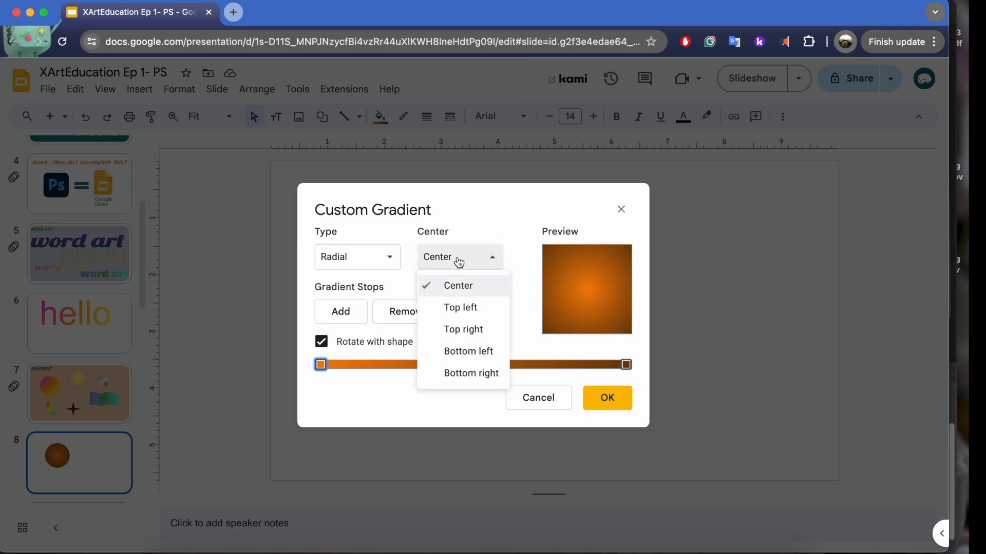
click(456, 339)
click(470, 264)
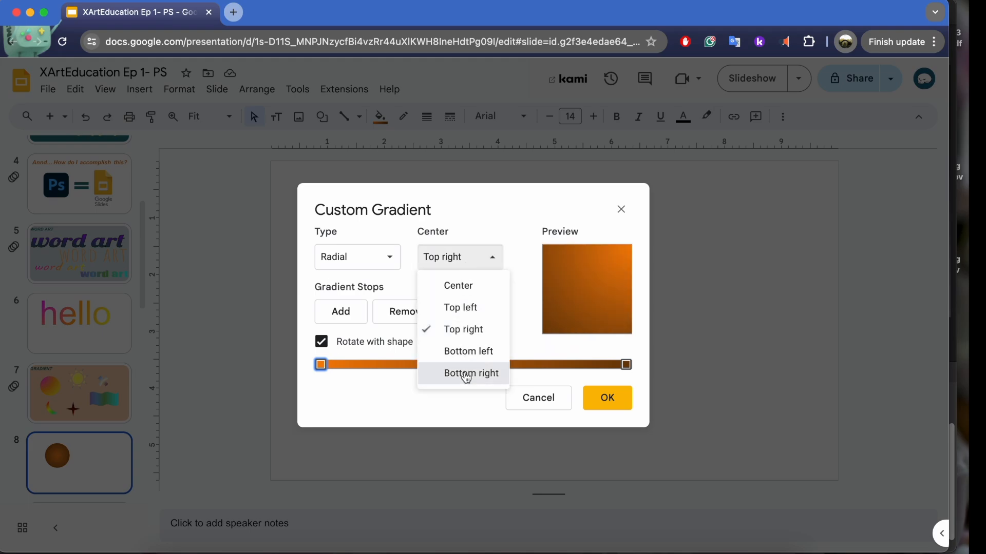
click(463, 373)
click(470, 262)
click(454, 288)
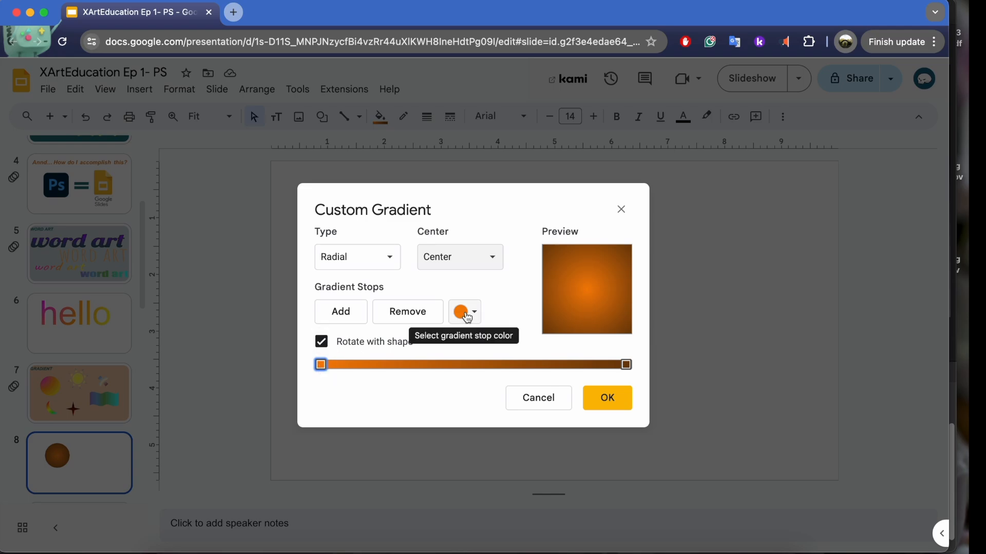
Step: Set the first gradient stop's color to medium green
click(464, 312)
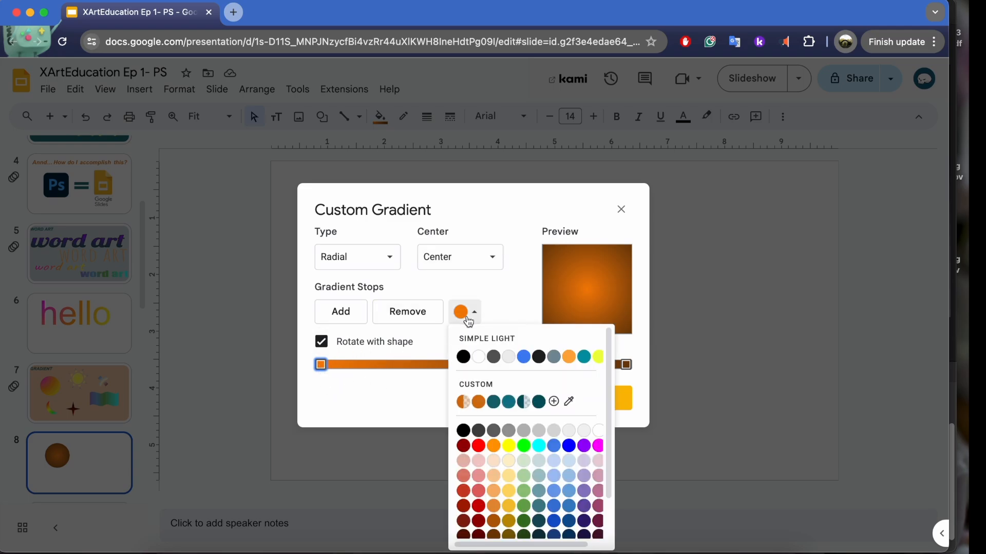
scroll(538, 457, down, 1)
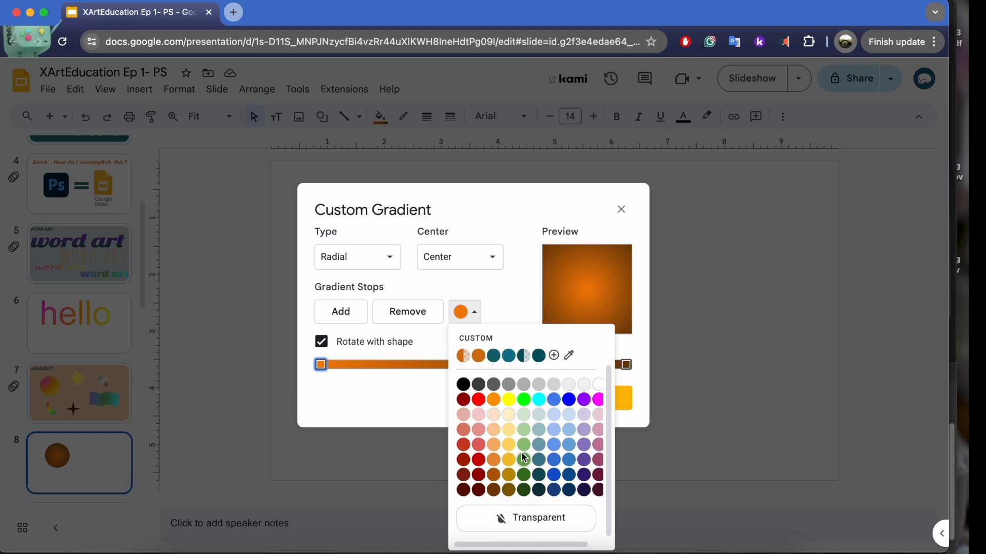
click(524, 465)
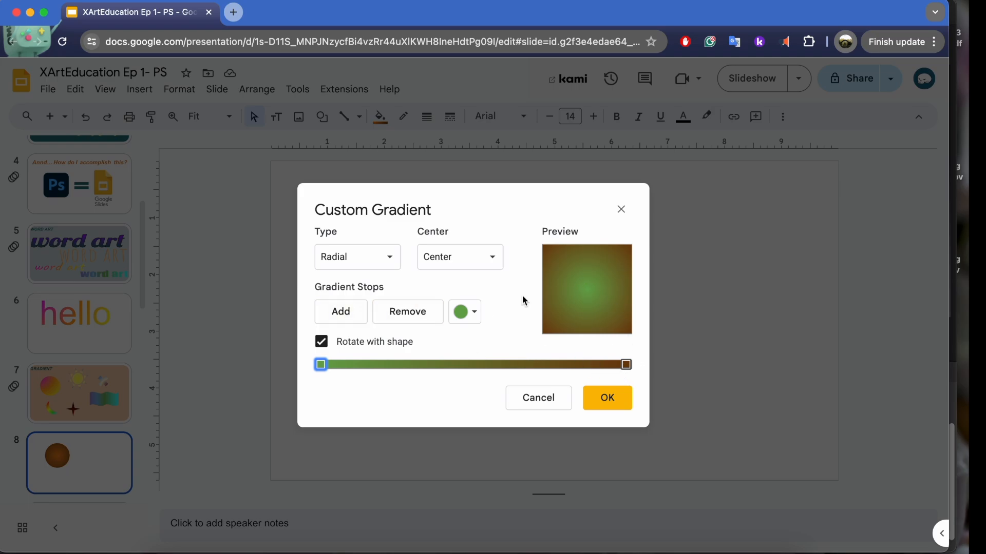
Step: Add a gradient stop midway along the gradient and color it bright yellow
click(341, 311)
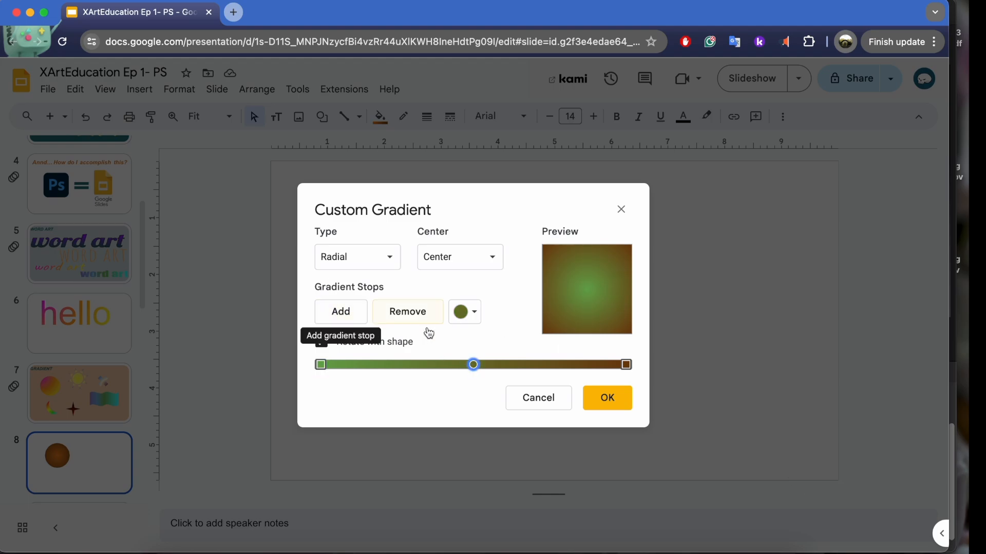
click(464, 314)
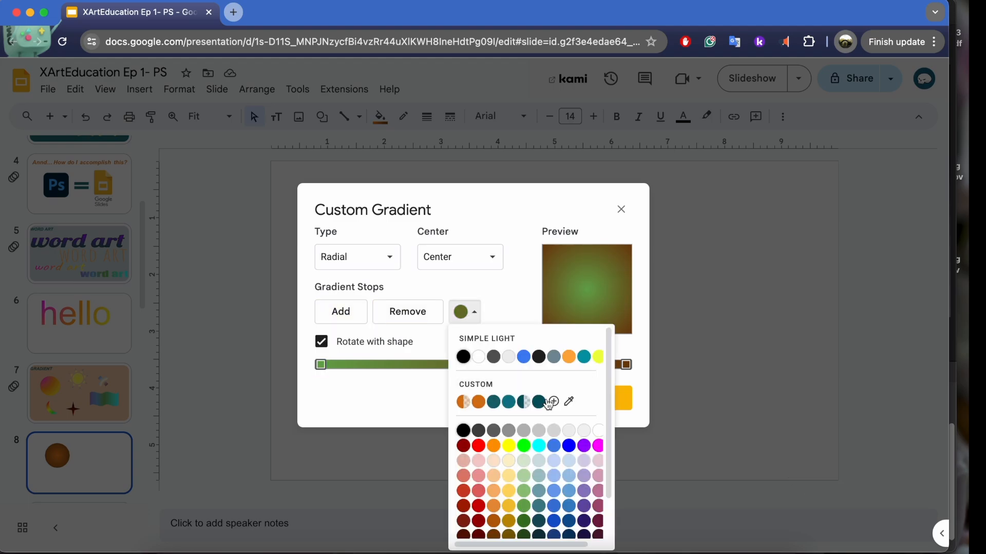
click(598, 357)
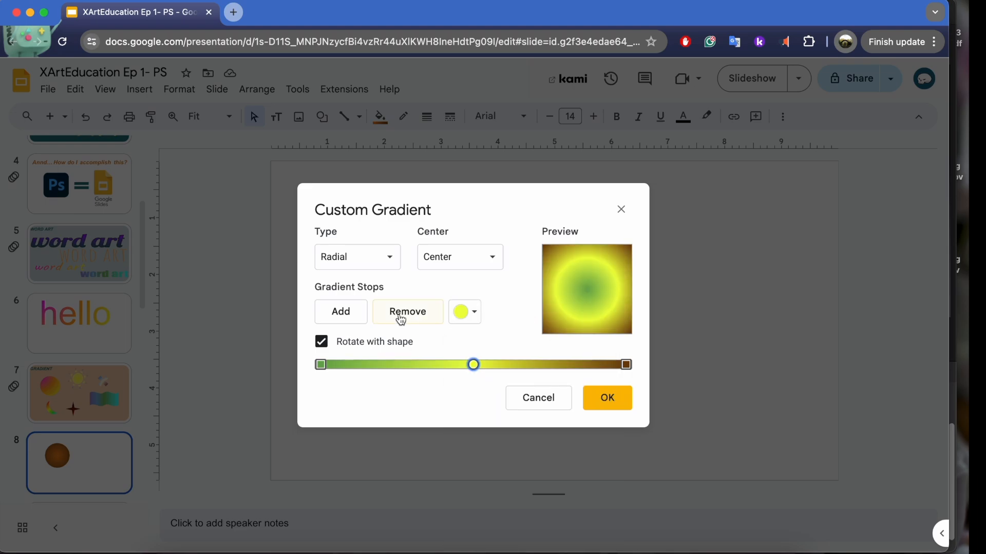
Step: Add a series of further gradient stops between the yellow stop and the brown end stop
click(329, 323)
click(329, 322)
click(330, 323)
click(329, 323)
click(330, 324)
click(330, 325)
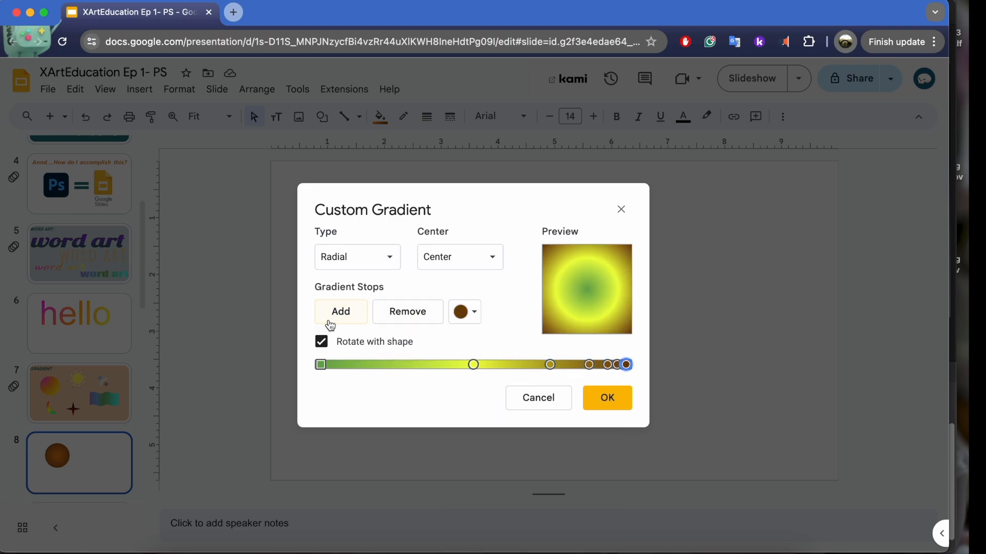
Step: Shift the yellow, olive and brown intermediate stops toward the green end of the gradient and remove one dark brown stop
drag(474, 366, 363, 366)
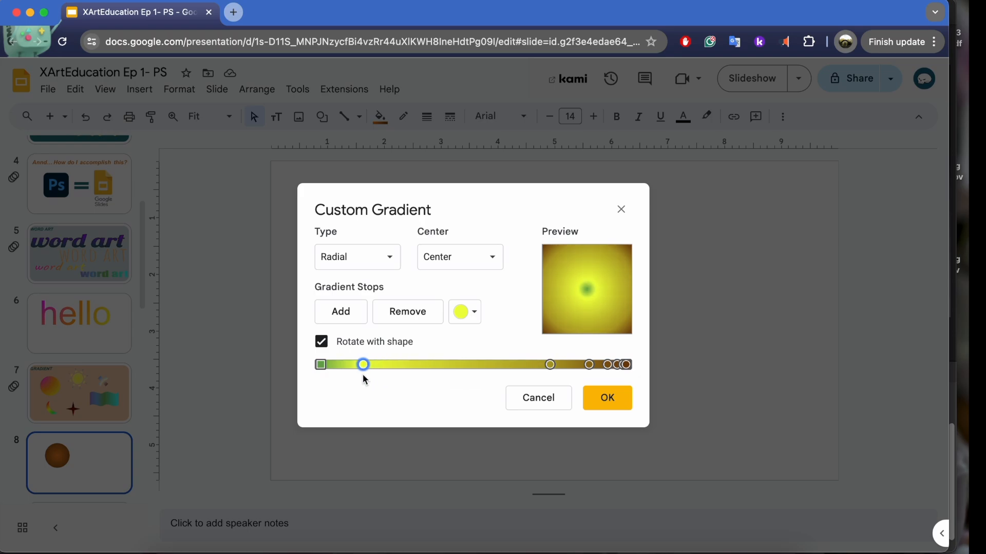
drag(550, 365, 427, 365)
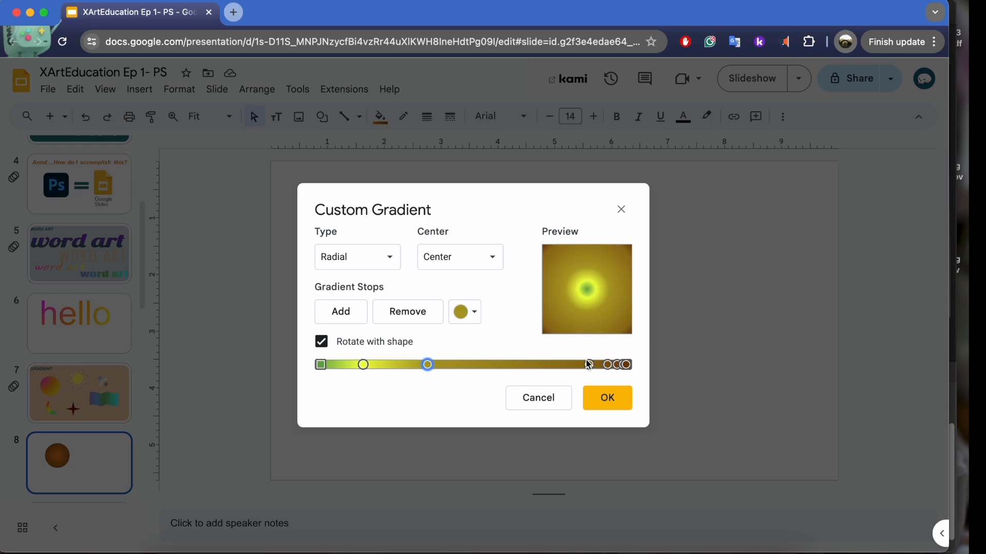
drag(589, 365, 461, 365)
drag(617, 365, 498, 365)
click(413, 321)
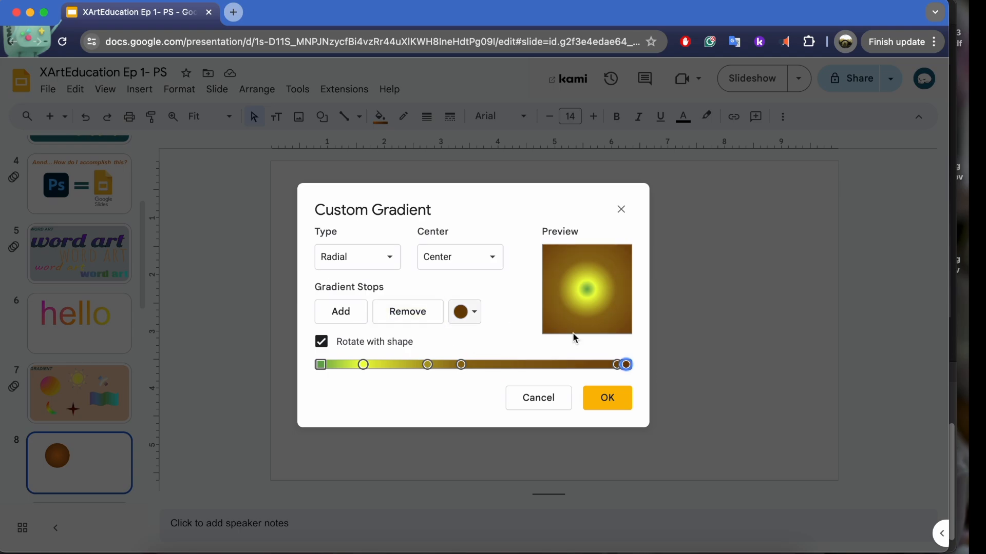
Step: Remove another dark brown stop, spread out the yellow, olive and brown stops, and remove the olive stop
click(618, 365)
click(417, 314)
drag(461, 365, 557, 370)
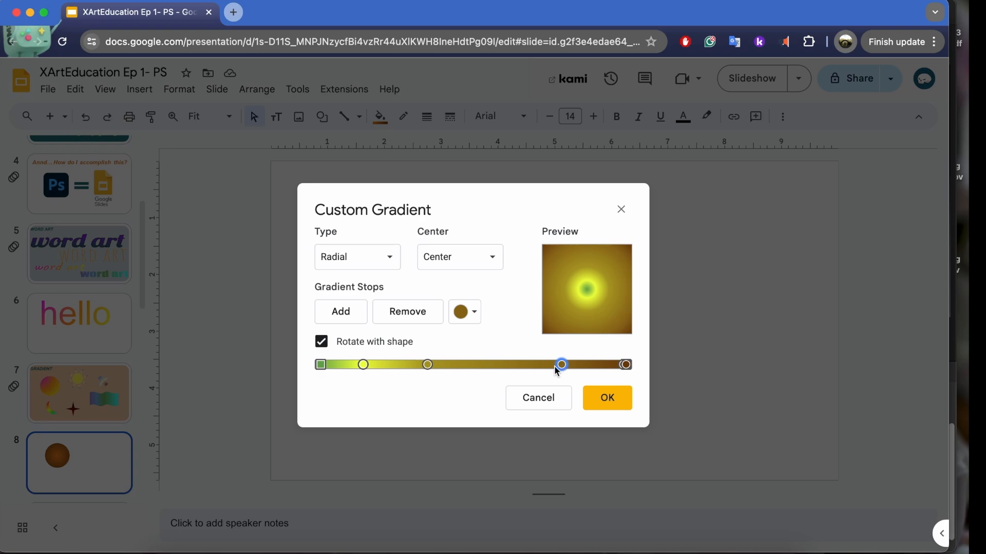
drag(426, 366, 454, 367)
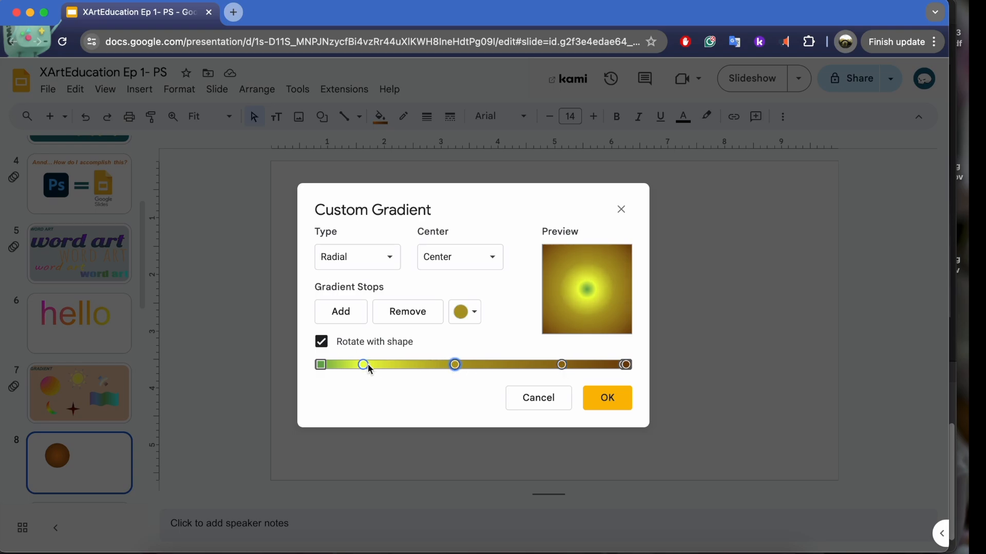
drag(364, 366, 390, 370)
drag(457, 366, 479, 368)
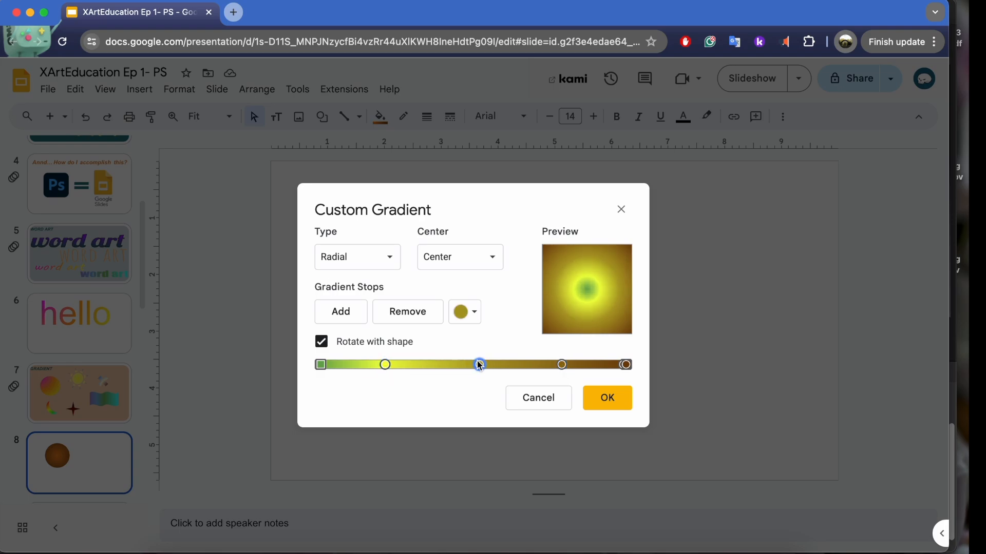
click(429, 319)
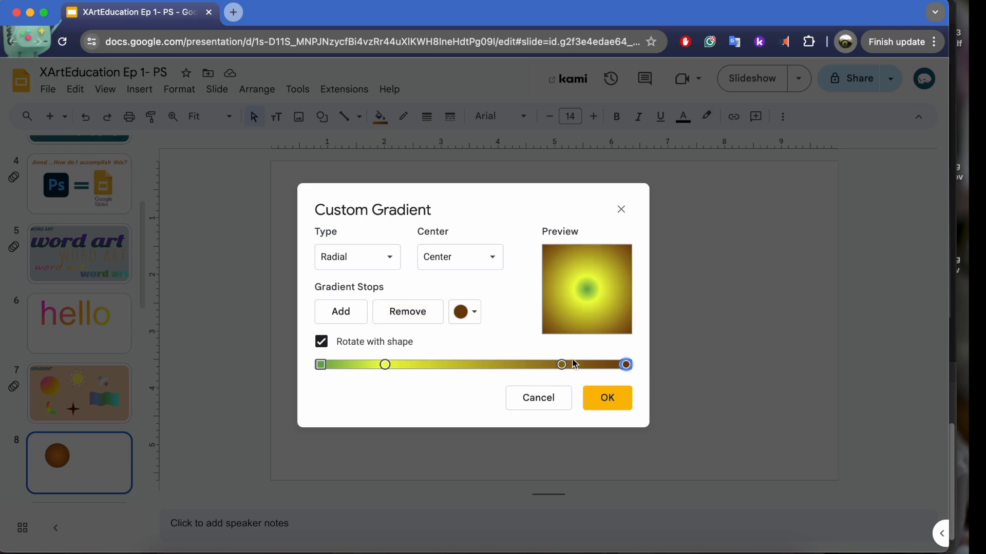
Step: Move the brown stop closer to the end, then pull the dark brown stop overlapping the end stop inward and remove it
drag(562, 366, 603, 379)
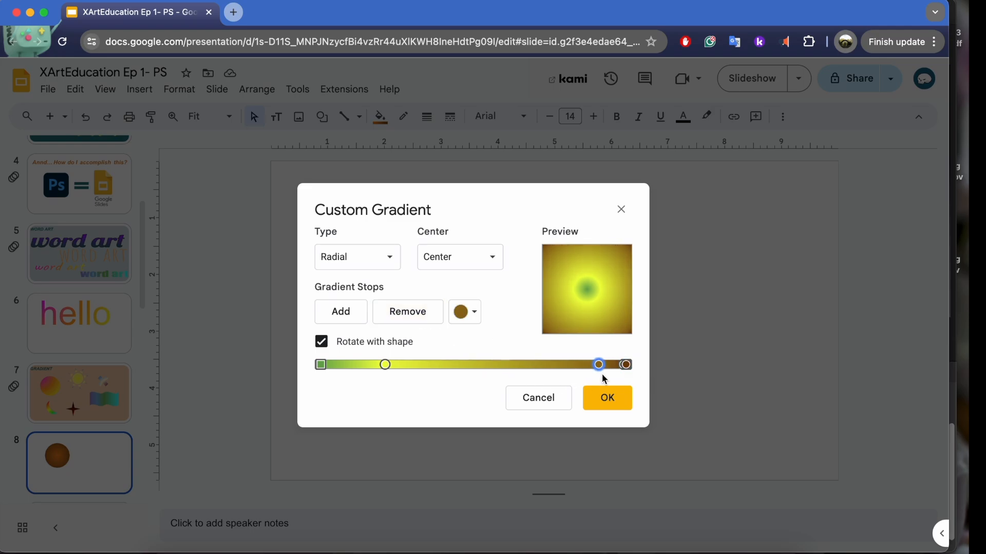
click(624, 365)
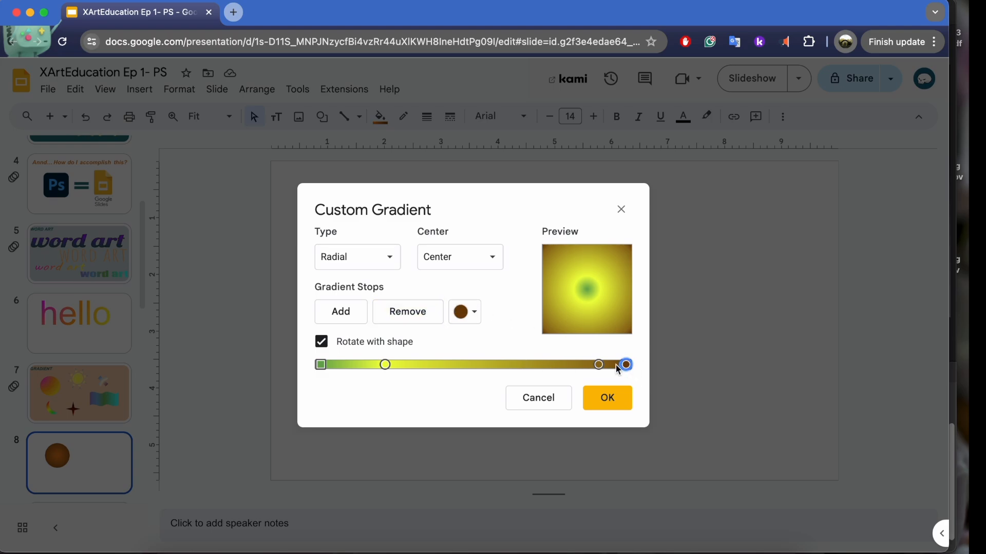
click(599, 366)
drag(622, 370, 519, 366)
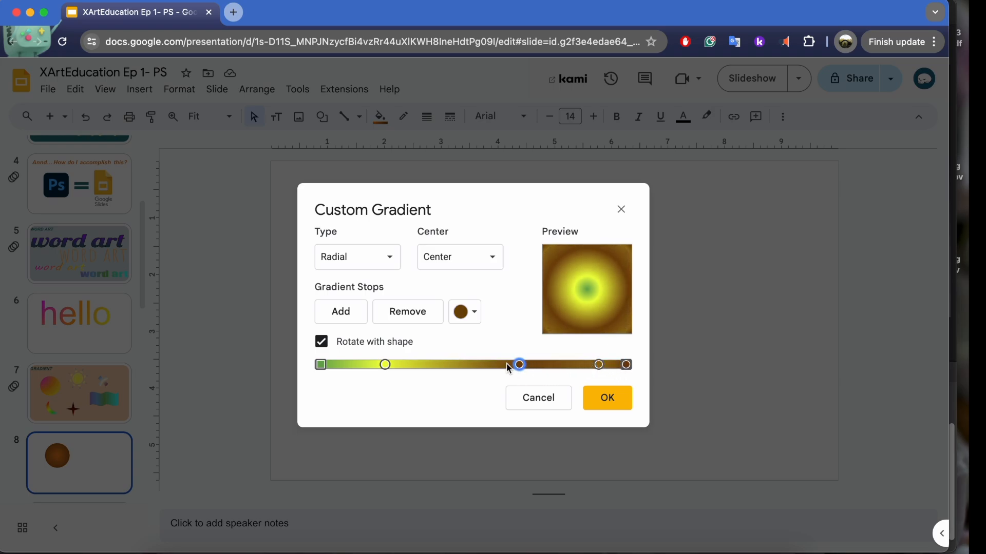
click(411, 322)
Step: Remove the last intermediate brown stop and move the yellow stop to near the middle of the gradient
drag(599, 365, 553, 365)
drag(386, 367, 407, 368)
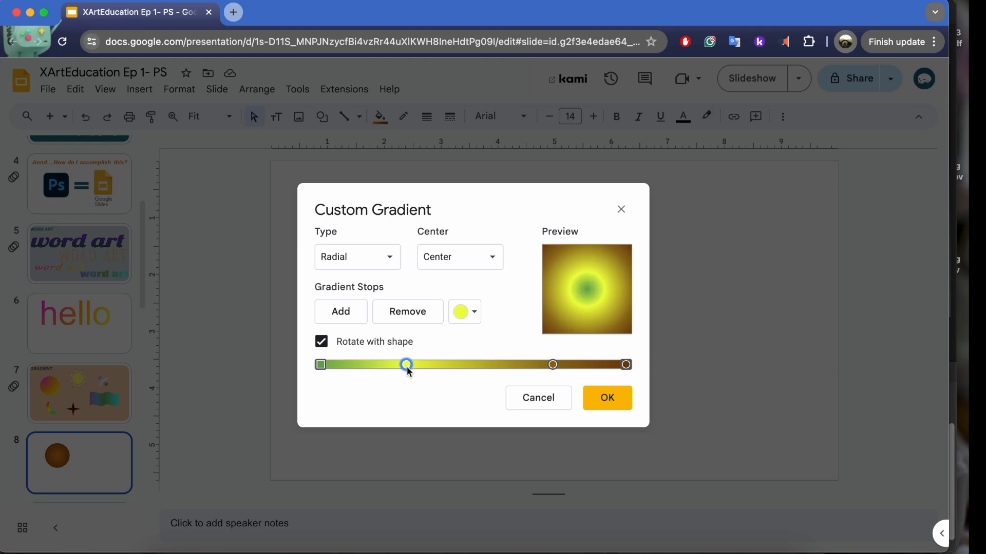
click(553, 365)
click(436, 327)
drag(406, 368, 464, 365)
Step: Set the end stop's color to orange, center the yellow stop, and apply the custom radial gradient to the circle
click(626, 364)
click(464, 311)
click(493, 449)
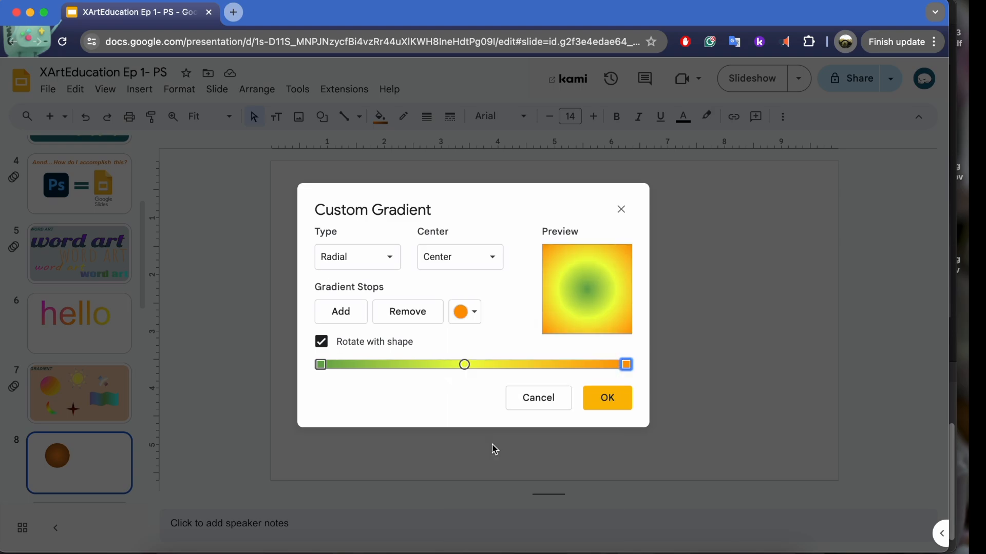
drag(466, 366, 476, 365)
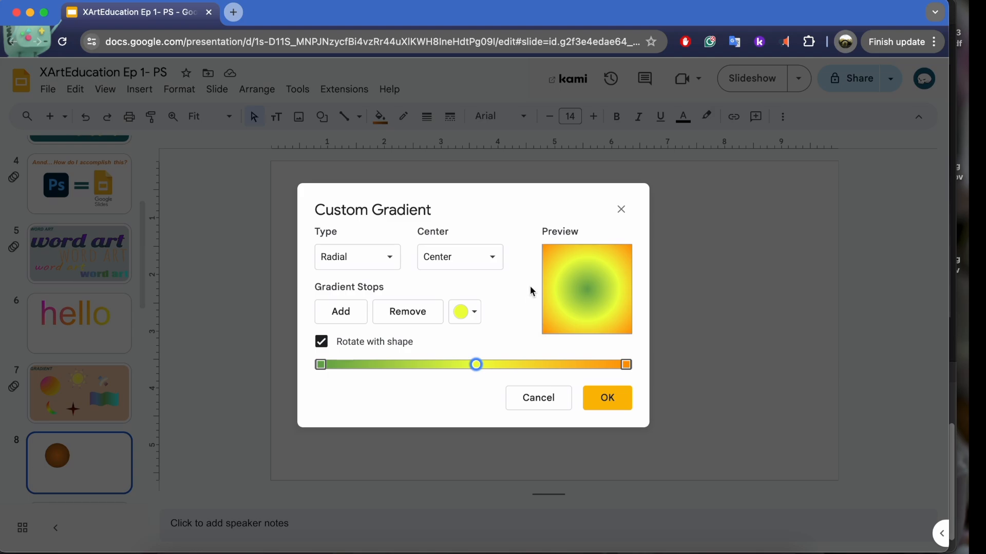
click(607, 398)
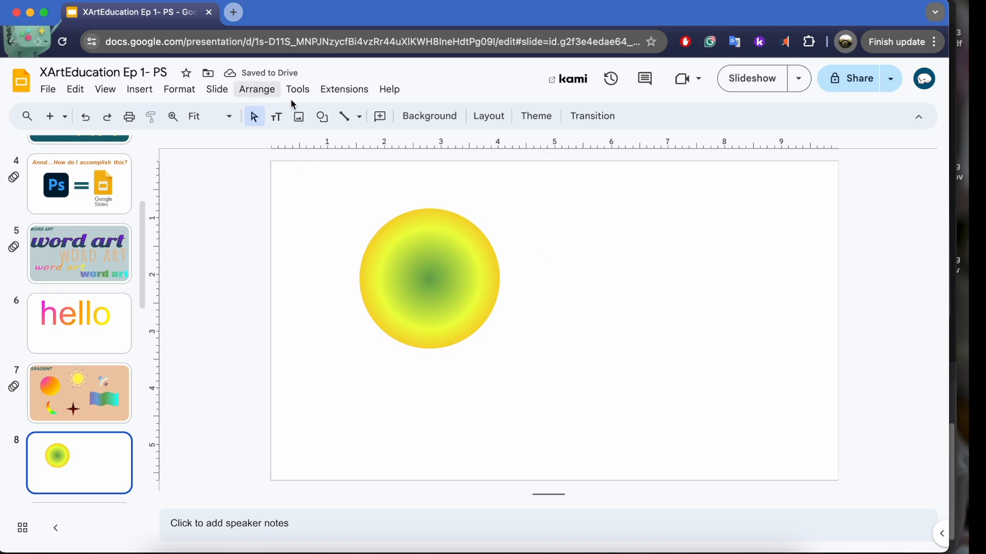
Step: Draw a heart shape about 2.7 inches wide to the right of the circle
click(322, 116)
mouse_move(386, 156)
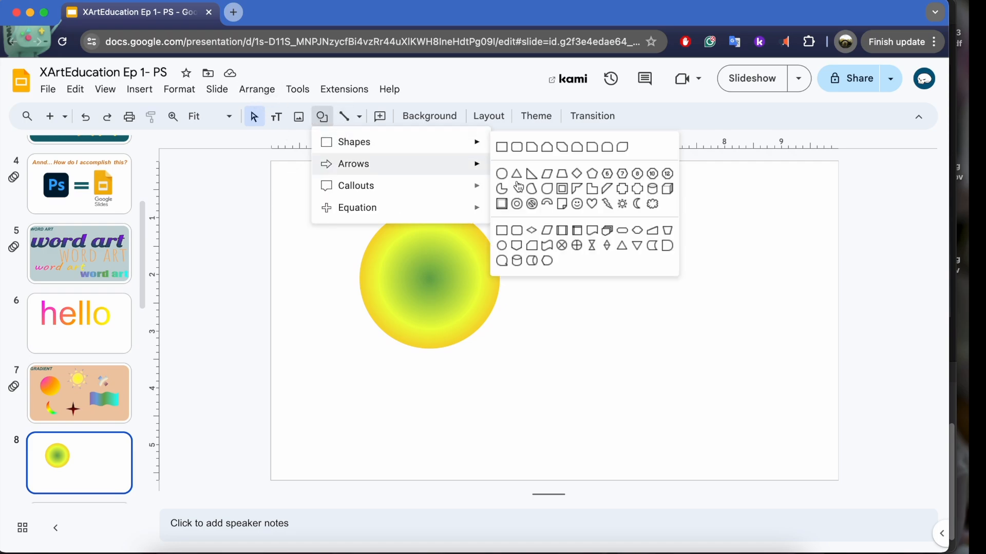
click(593, 204)
mouse_move(580, 233)
mouse_down()
mouse_move(731, 362)
mouse_move(732, 383)
mouse_up()
Step: Begin a custom linear gradient fill for the heart with a magenta first stop and a purple end stop
click(380, 115)
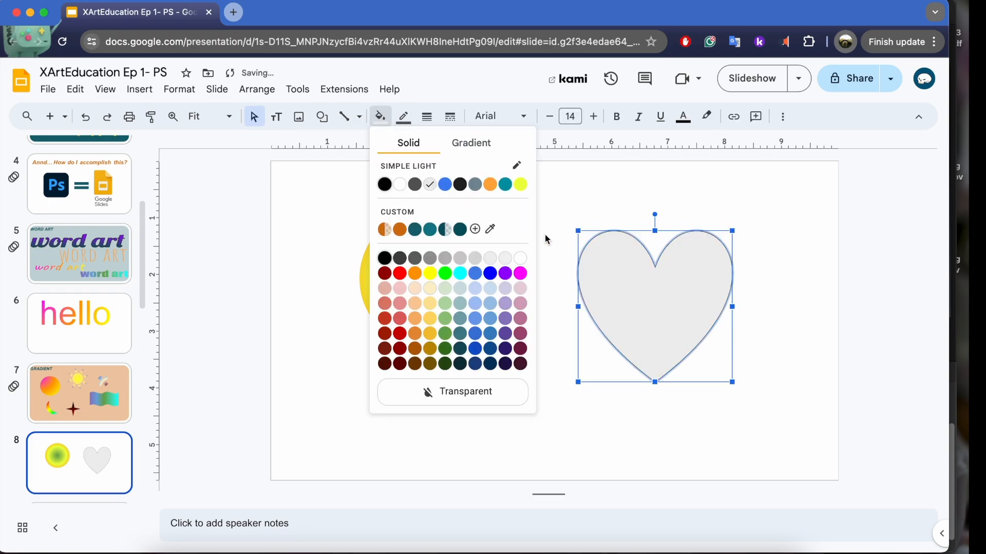
click(471, 143)
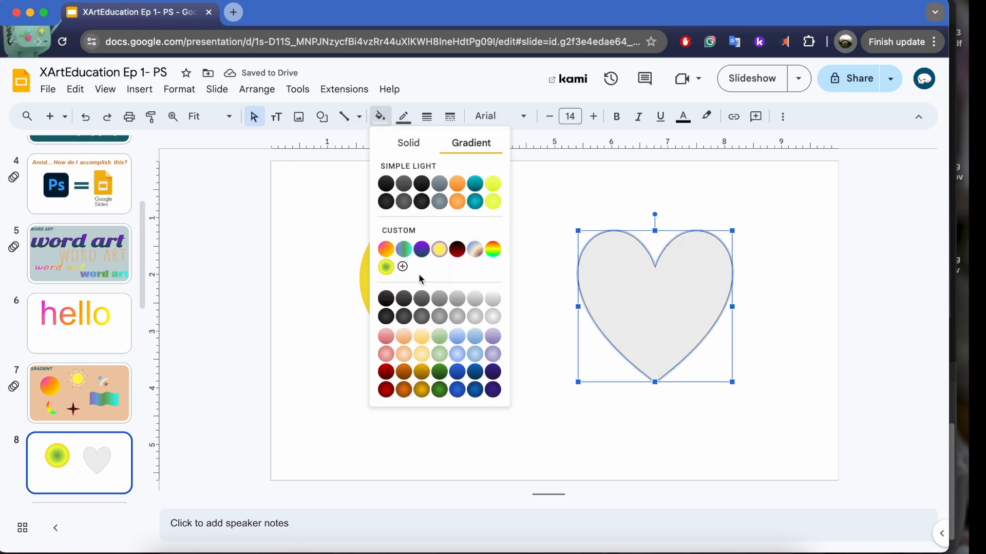
click(403, 270)
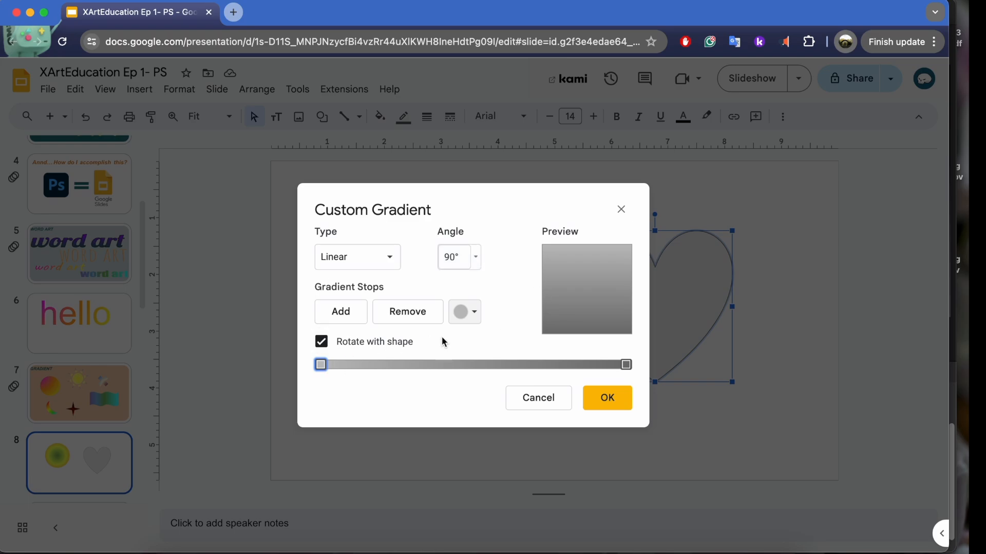
click(463, 312)
click(600, 447)
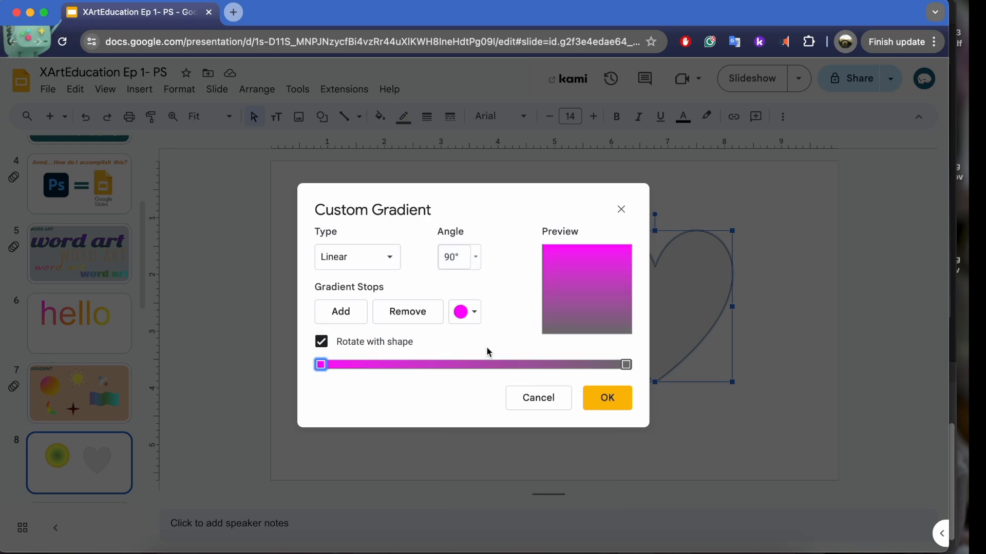
click(626, 366)
click(464, 312)
click(586, 448)
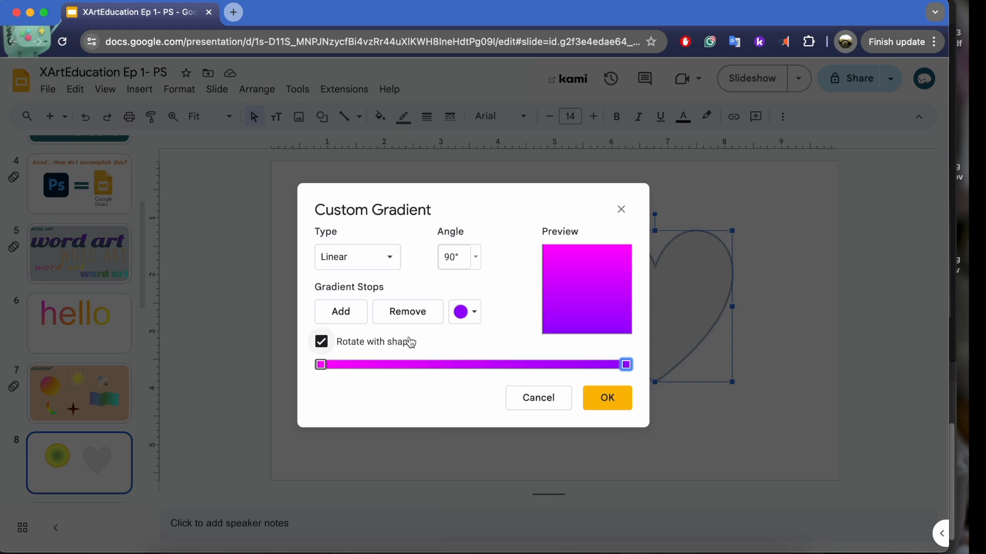
Step: Add a gradient stop midway along the heart's gradient and color it red
click(347, 323)
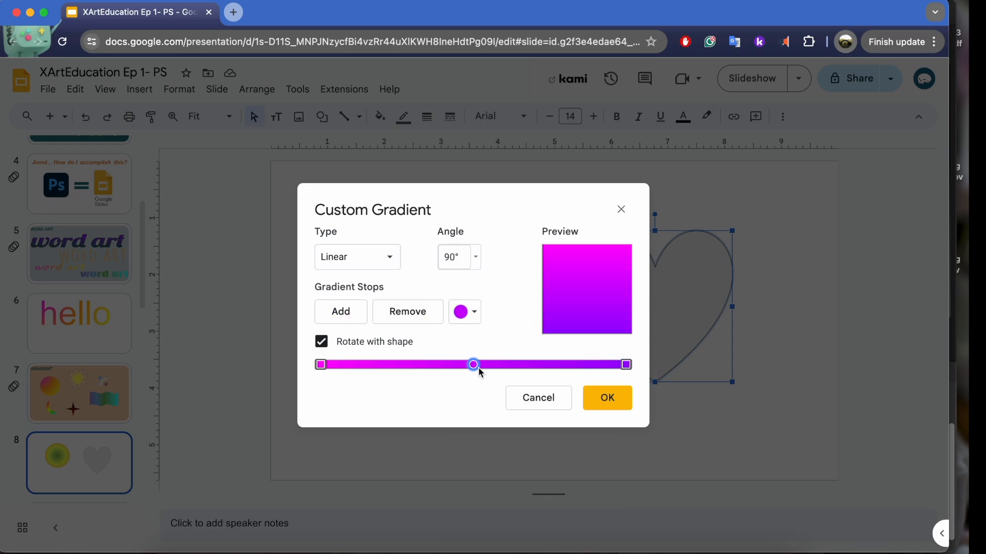
click(464, 312)
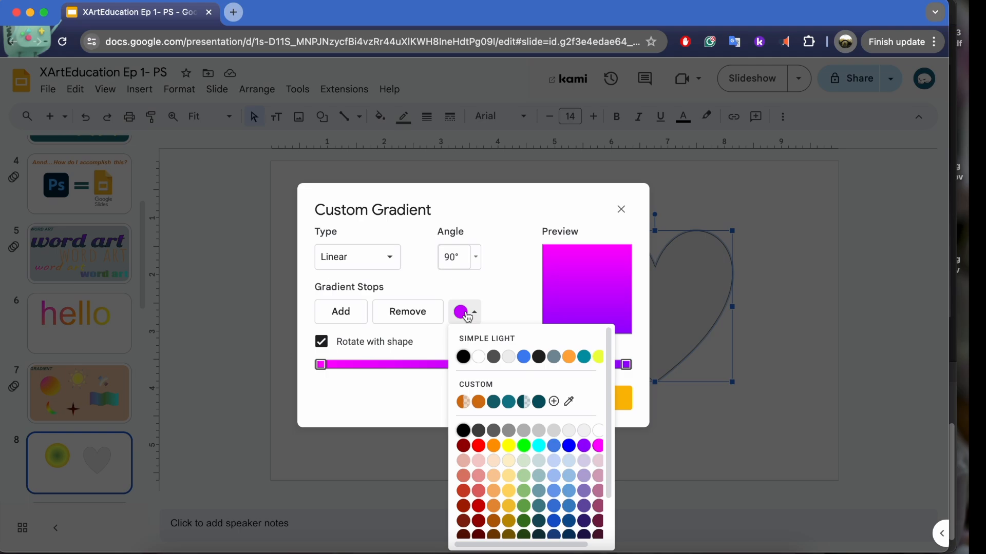
click(481, 453)
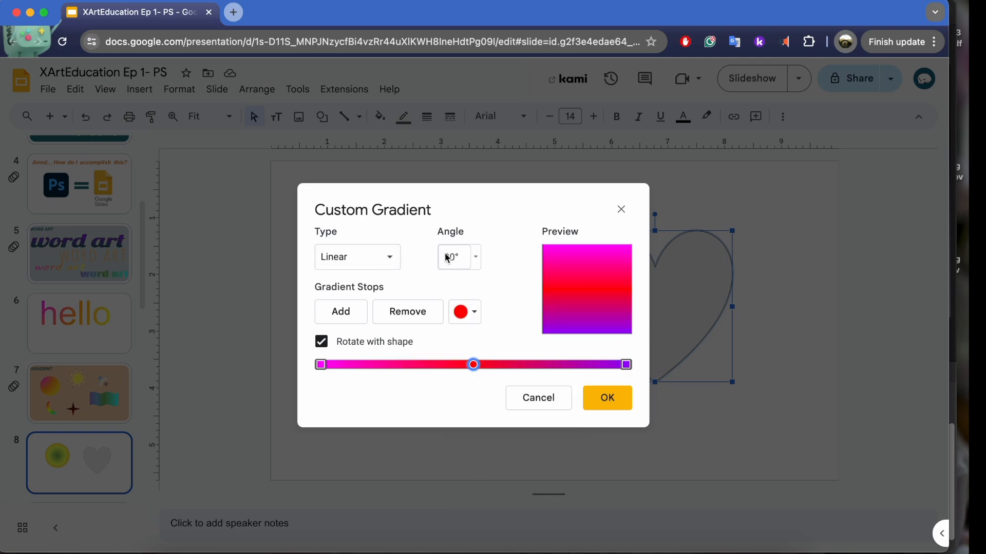
Step: Set the gradient's angle to 315° and apply it to the heart
click(475, 257)
click(473, 439)
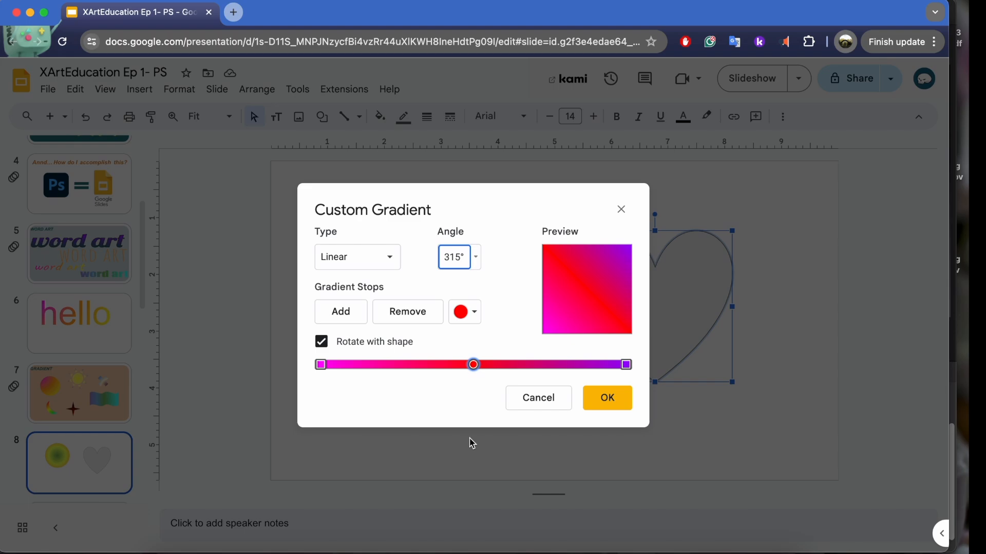
click(613, 407)
click(752, 319)
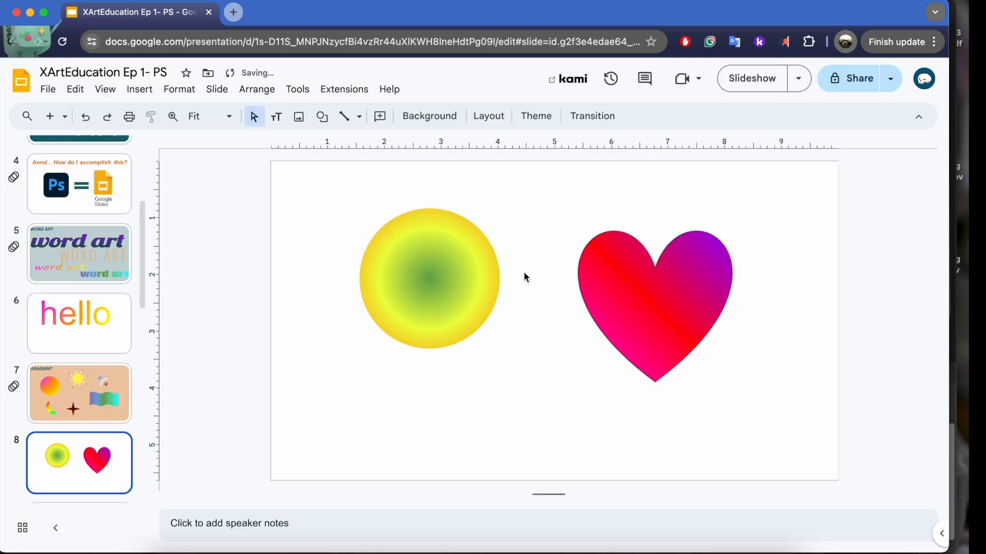
Step: Draw a smiley face shape about 2 inches wide between and below the circle and the heart
click(322, 116)
mouse_move(394, 150)
click(577, 204)
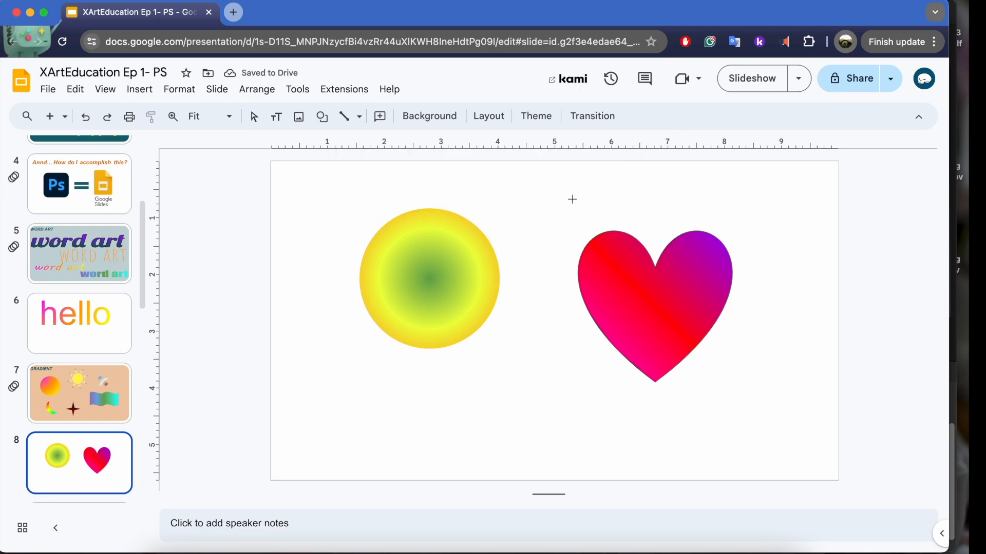
drag(496, 330, 600, 444)
click(600, 444)
Step: Fill the smiley face with solid light green
click(575, 392)
click(380, 116)
click(445, 322)
Step: Give the smiley face a custom linear gradient fill with a dark teal first stop
click(381, 117)
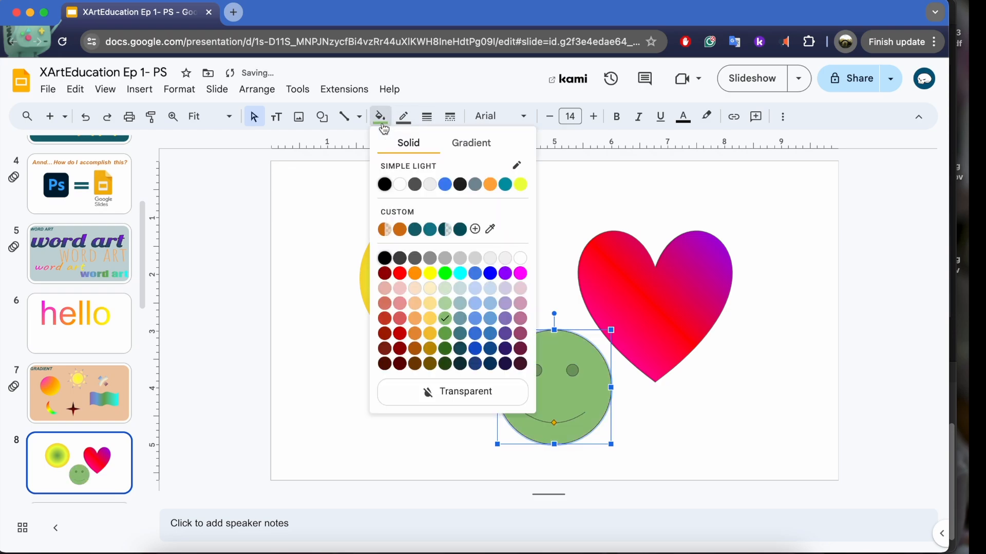
click(469, 143)
click(420, 266)
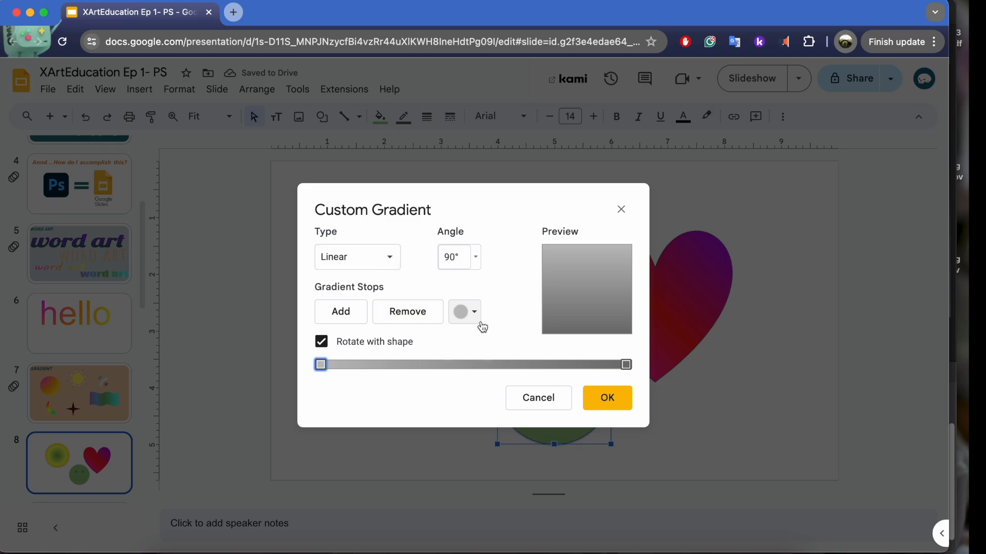
click(471, 313)
click(492, 403)
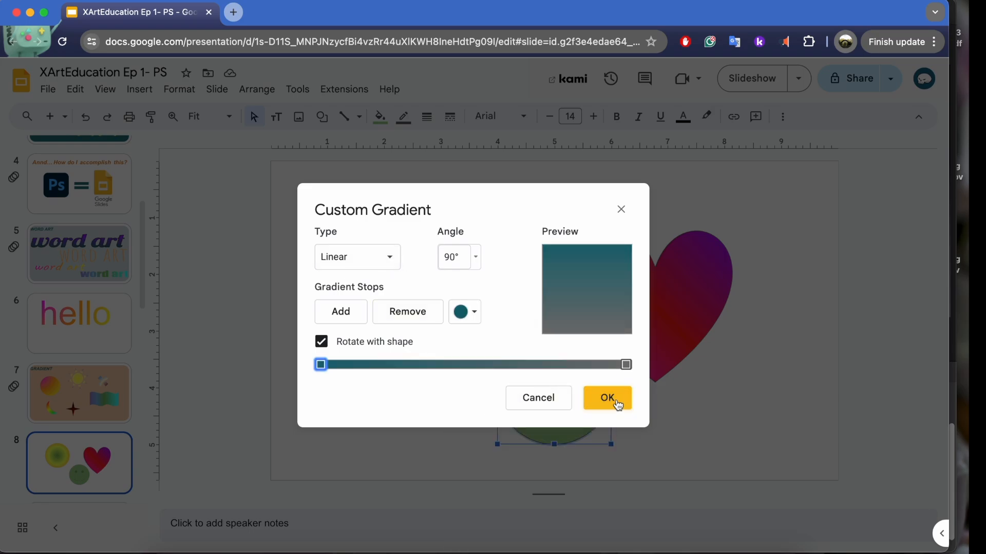
click(607, 398)
click(678, 425)
Step: Set the smiley face's outline thickness to 8px
click(549, 425)
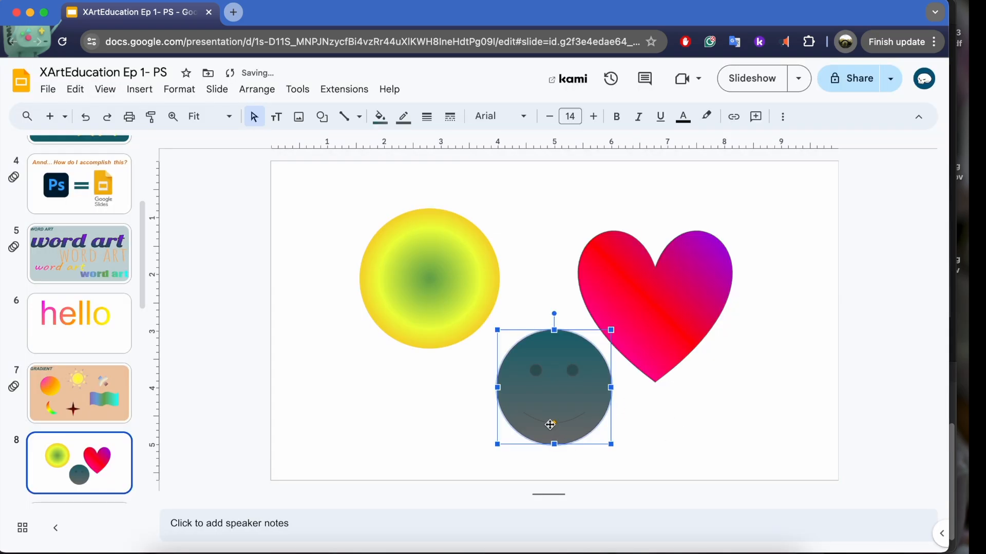
click(403, 116)
click(427, 117)
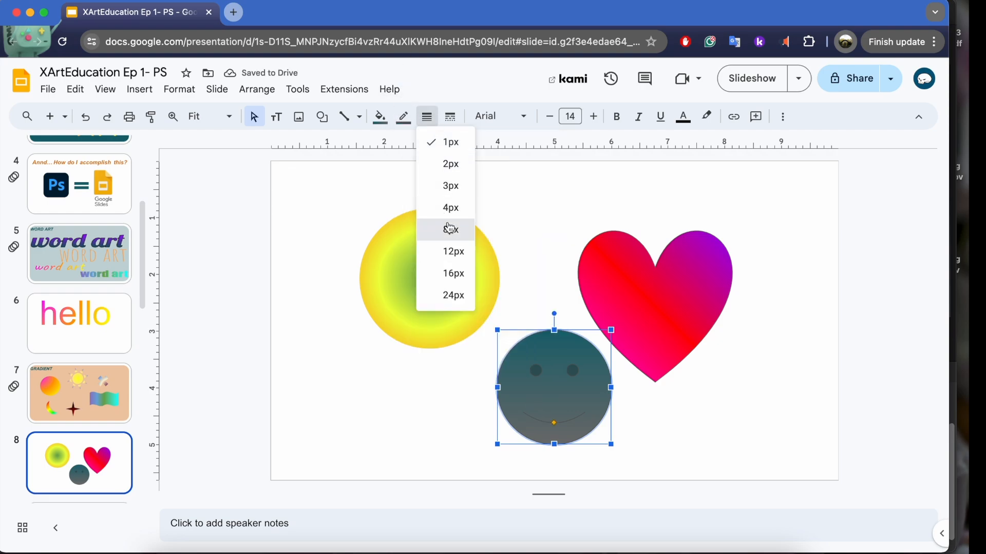
click(449, 229)
click(631, 416)
Step: Move the smiley face beneath the gradient circle and delete it
drag(564, 416, 438, 413)
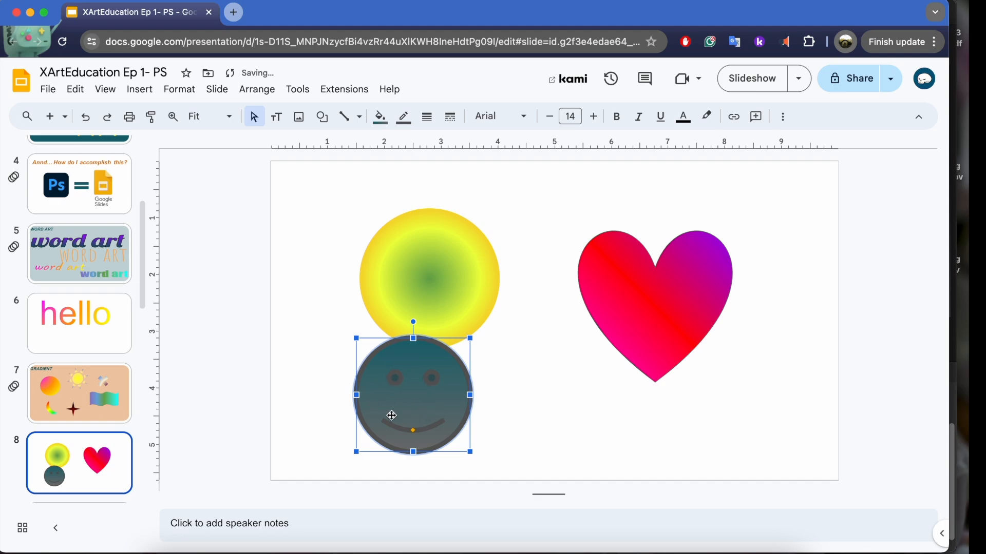
key(BackSpace)
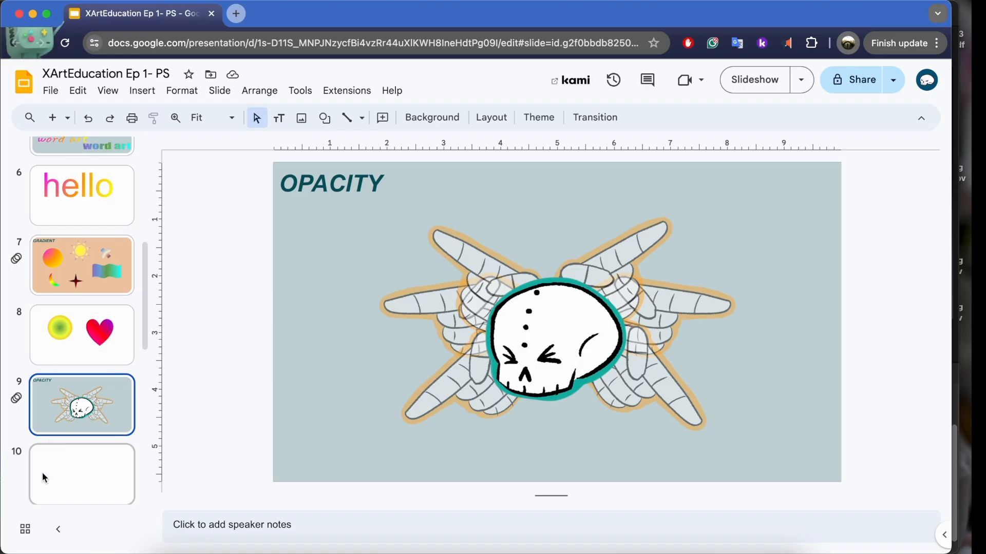
Step: Draw a circle about 2 inches wide on the blank slide 10 and place an overlapping duplicate to its right
click(70, 472)
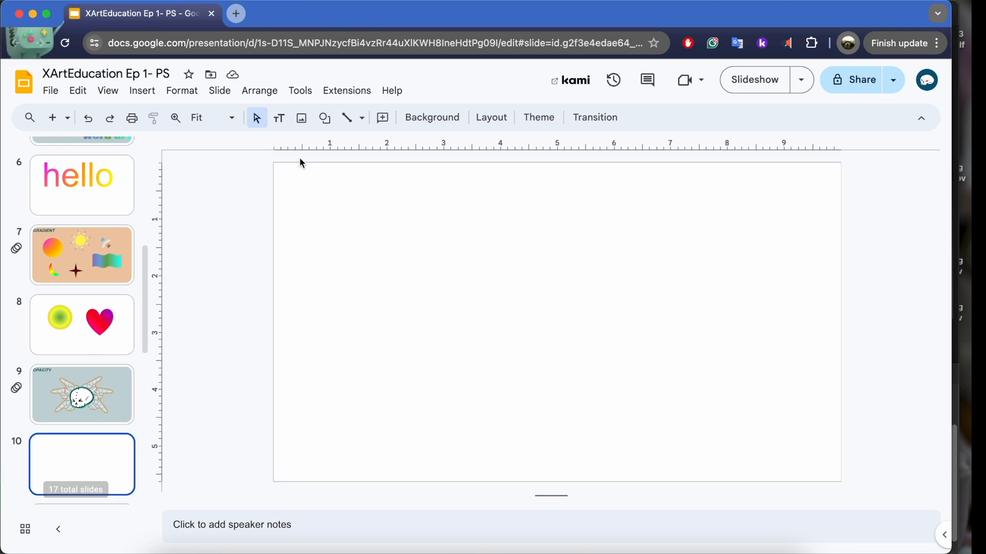
click(324, 118)
mouse_move(383, 155)
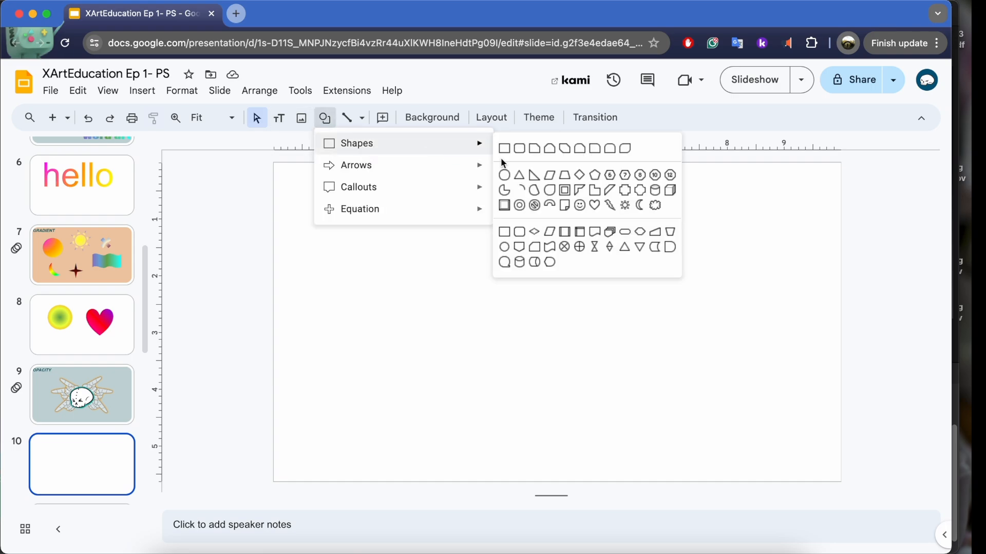
click(505, 174)
drag(421, 235, 534, 347)
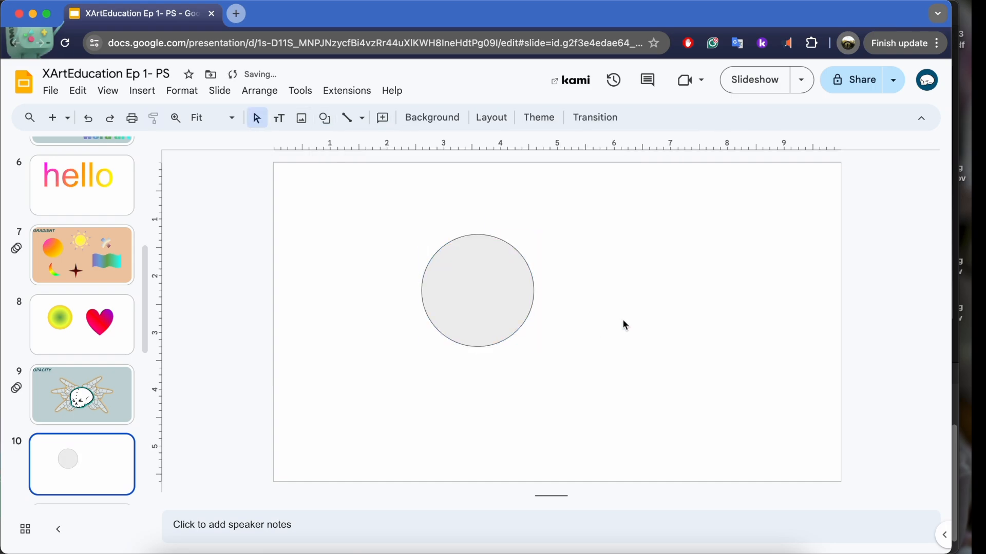
click(510, 302)
key(super+d)
drag(488, 295, 538, 292)
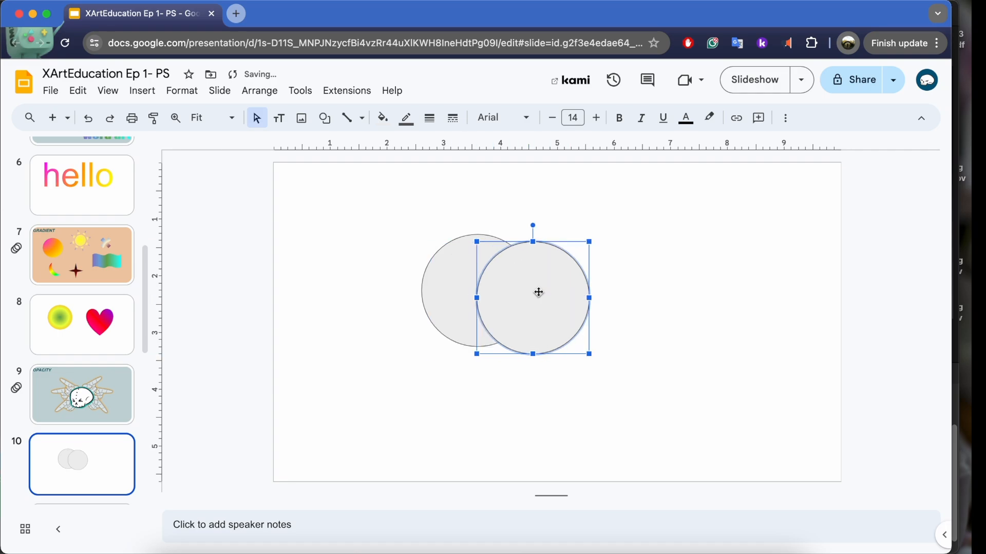
Step: Make the duplicate circle's outline transparent and fill it with solid yellow
click(406, 118)
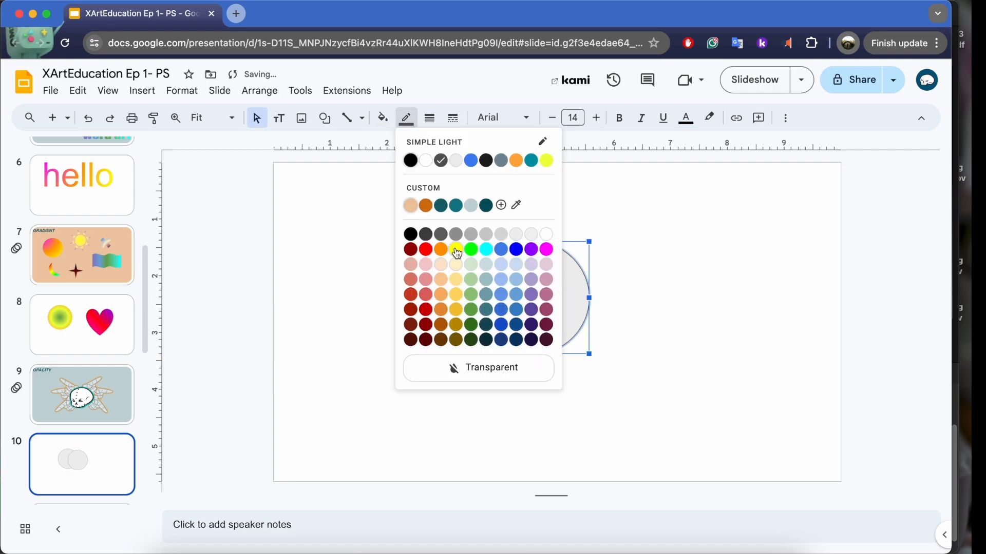
click(455, 248)
click(456, 286)
click(525, 249)
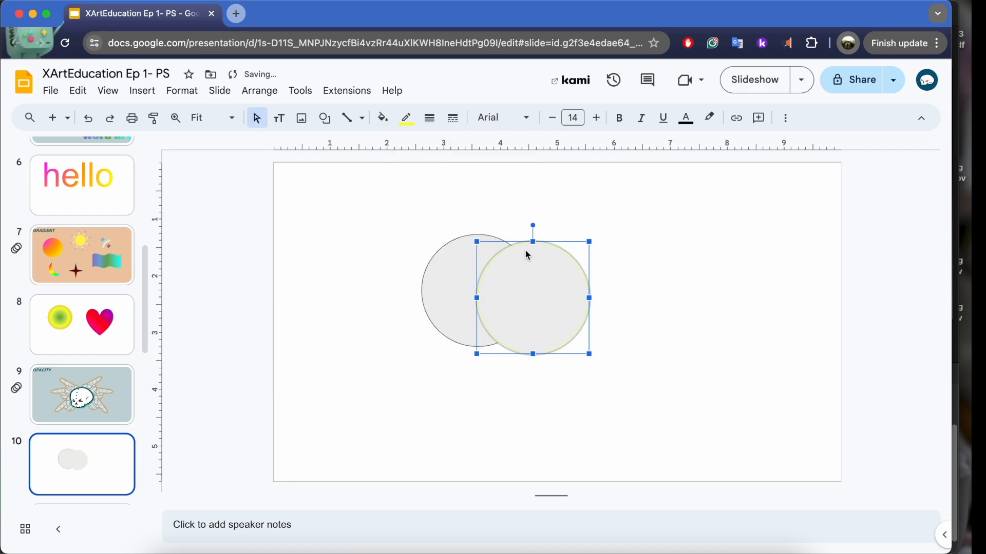
click(407, 118)
click(452, 368)
click(382, 118)
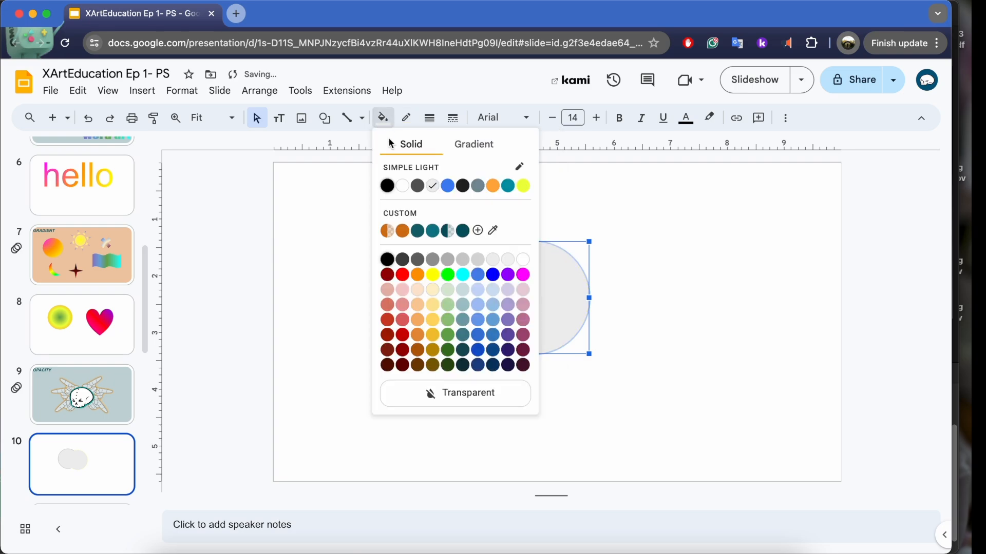
click(433, 275)
Step: Make the original circle's outline transparent and fill it with solid orange
click(447, 277)
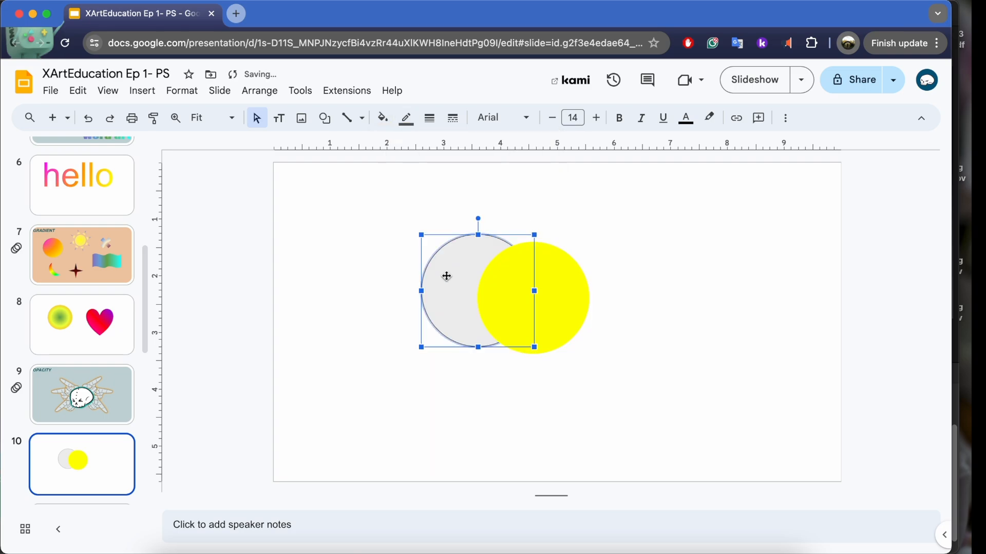
click(415, 128)
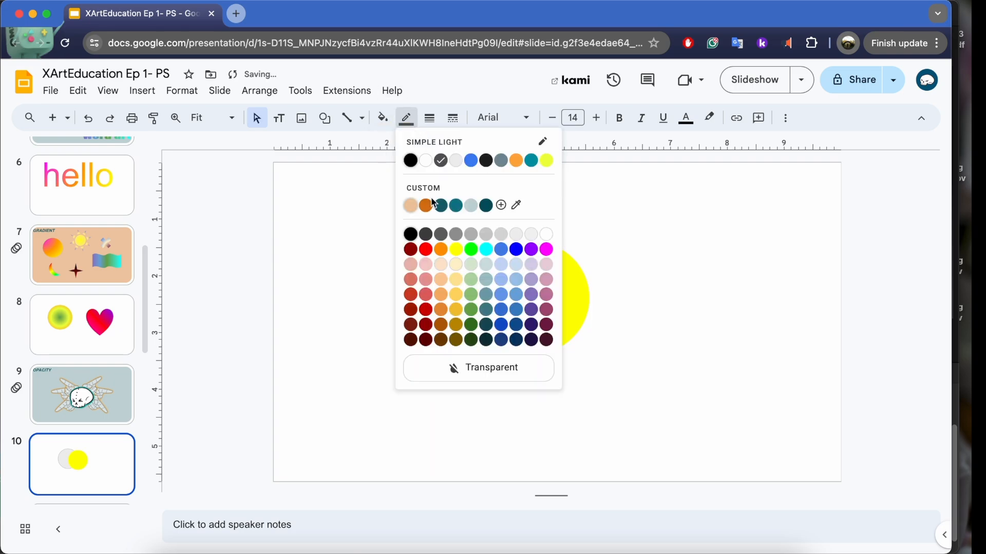
click(442, 255)
click(411, 128)
click(456, 368)
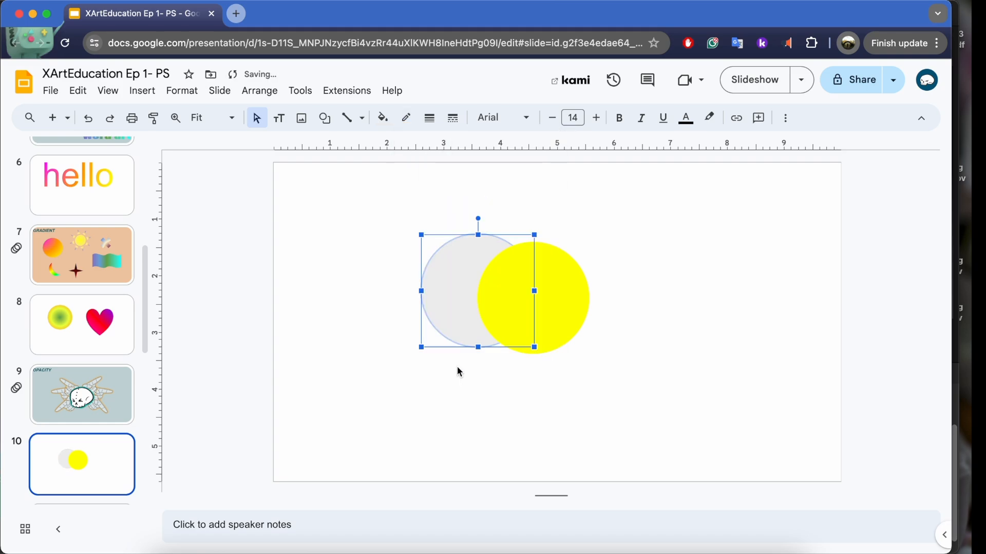
click(383, 118)
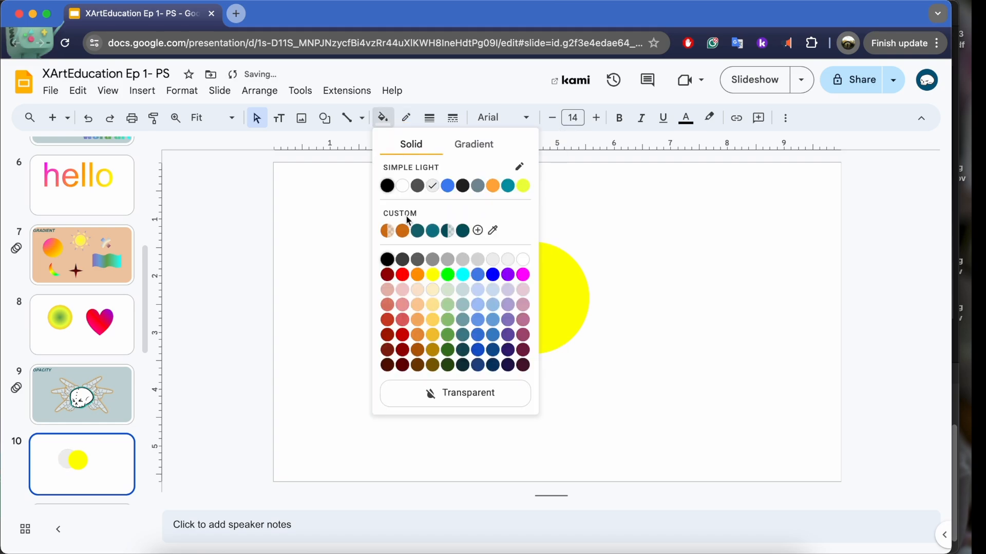
click(417, 275)
click(603, 265)
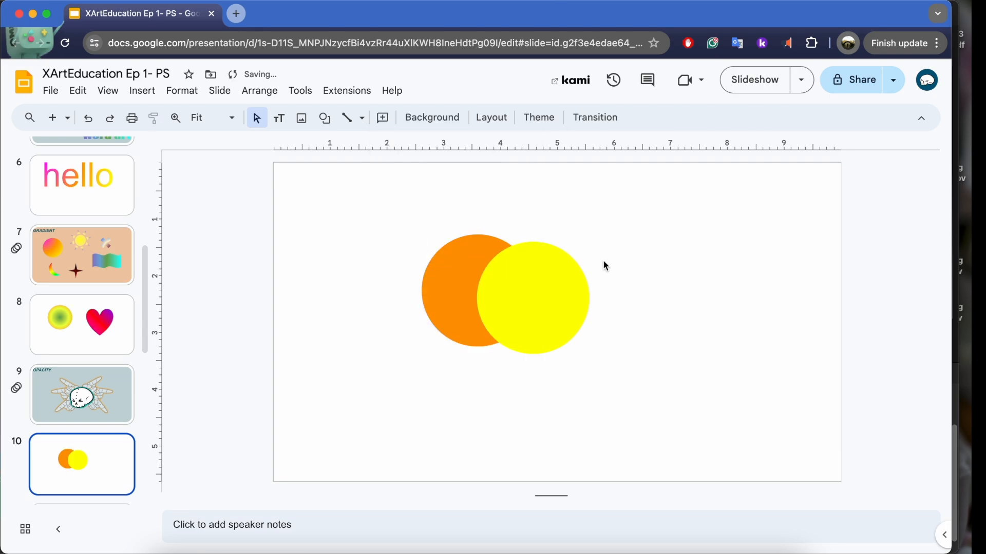
Step: Check the yellow circle's format options for an opacity setting
click(531, 319)
right_click(527, 314)
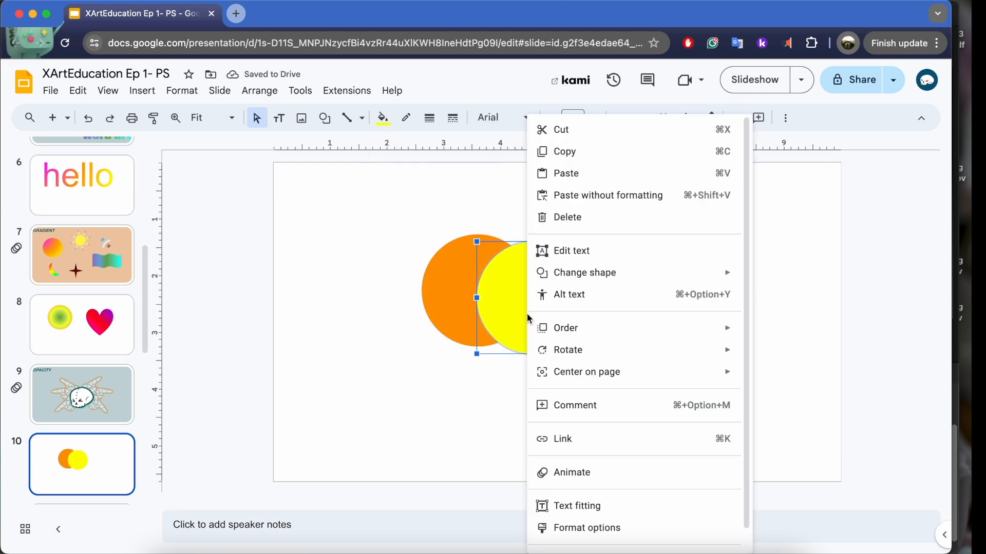
scroll(572, 453, down, 1)
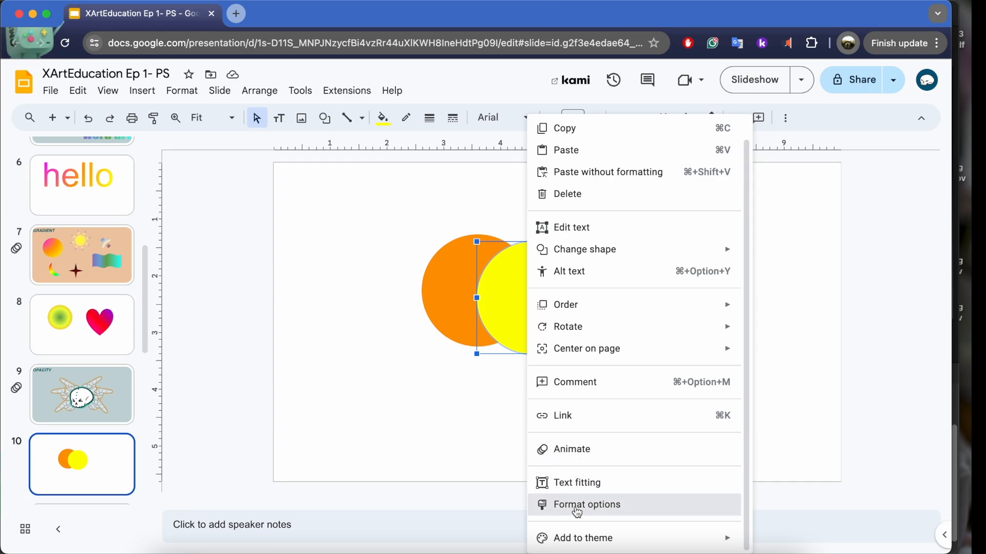
click(545, 505)
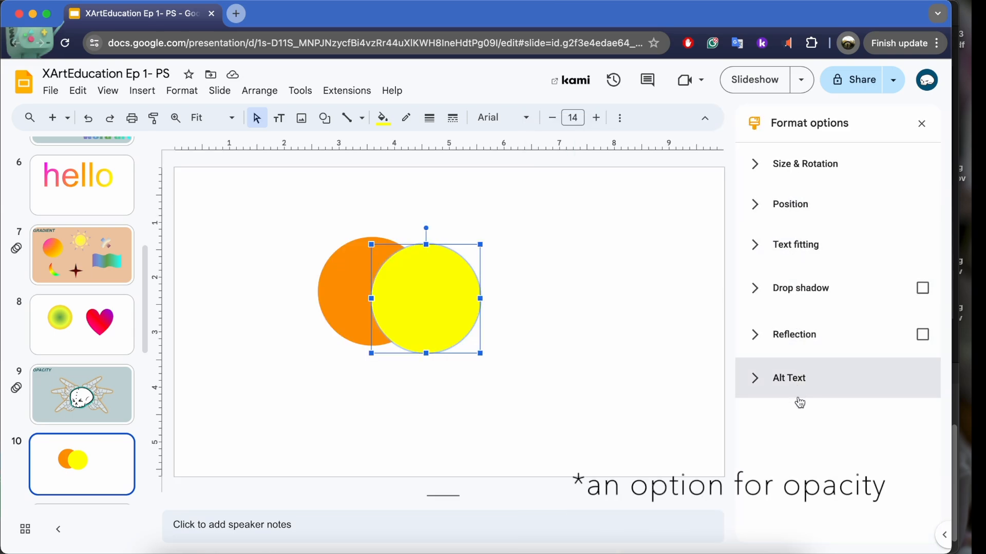
click(917, 126)
Step: Delete both circles from the slide
click(711, 293)
drag(705, 323, 382, 261)
key(BackSpace)
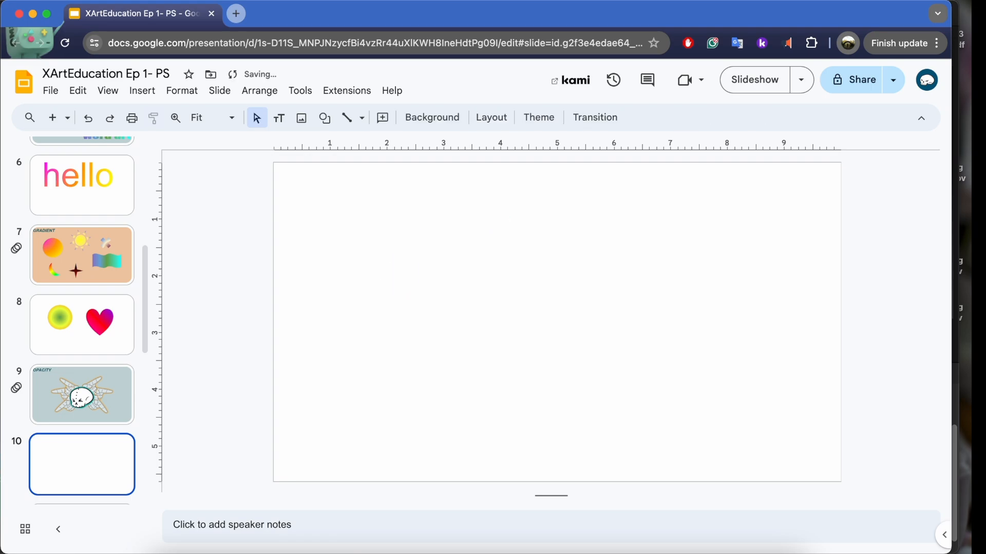
Step: Search Google Images for "flower" in a new browser tab
click(236, 13)
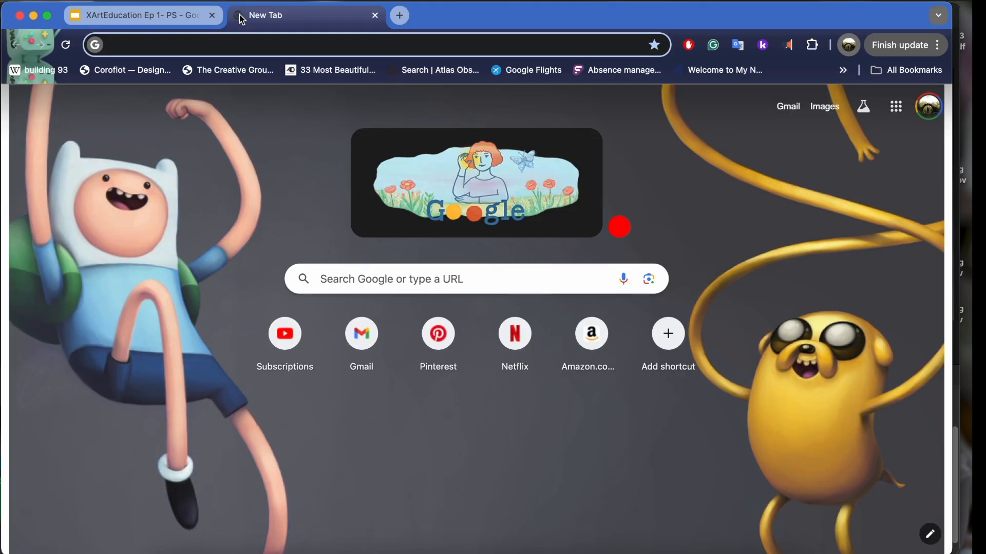
text(flower)
key(Return)
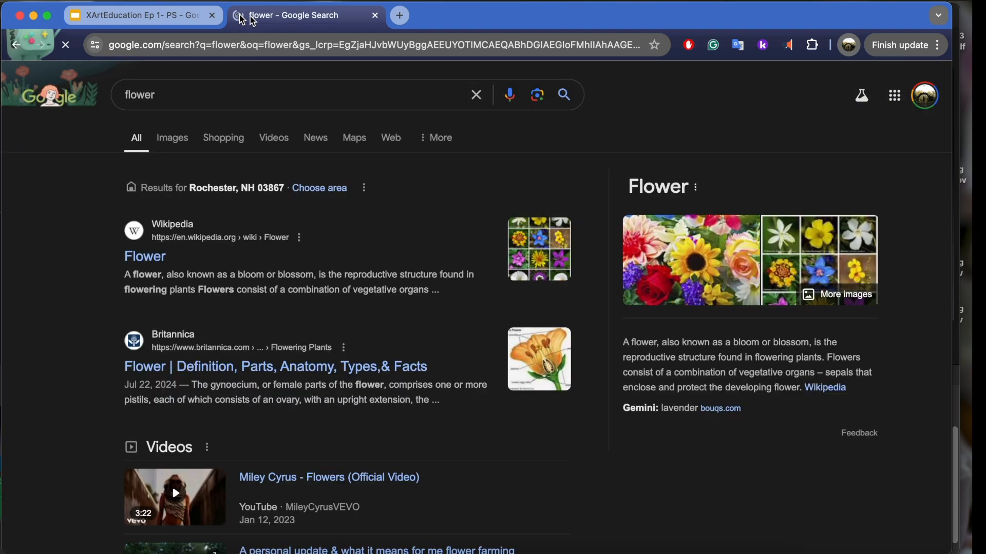
scroll(301, 346, down, 2)
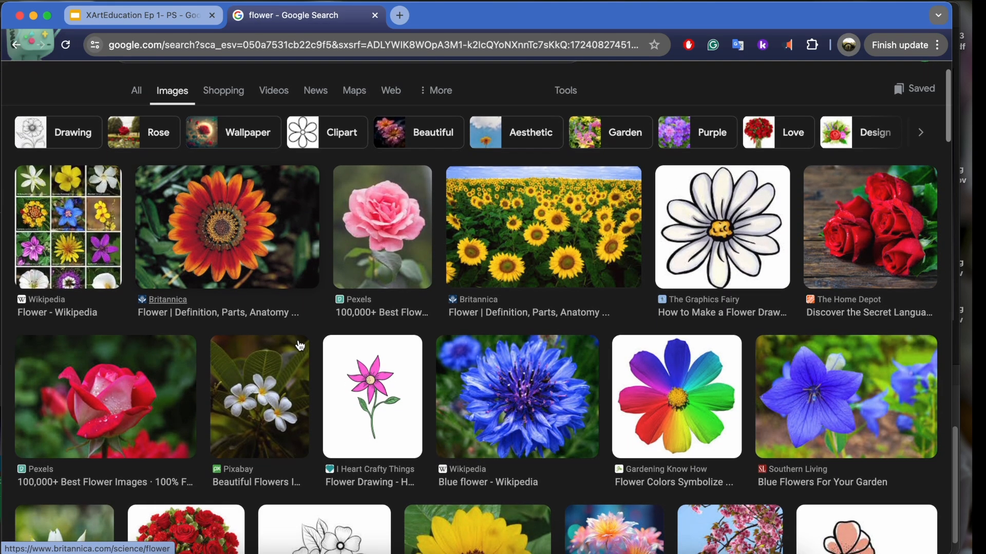
scroll(531, 400, down, 3)
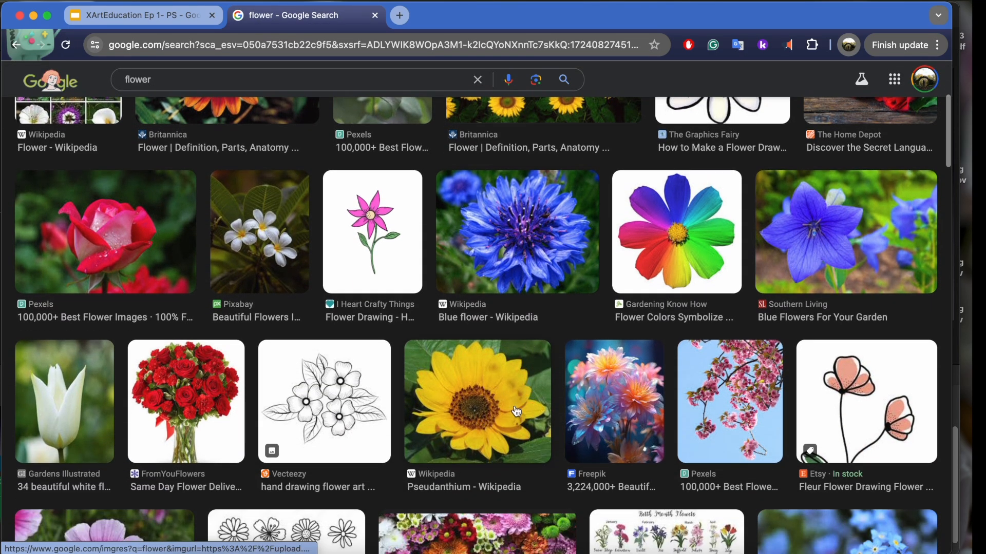
Step: Copy the yellow sunflower image from Wikipedia and paste it onto the blank slide 10
click(521, 408)
right_click(697, 271)
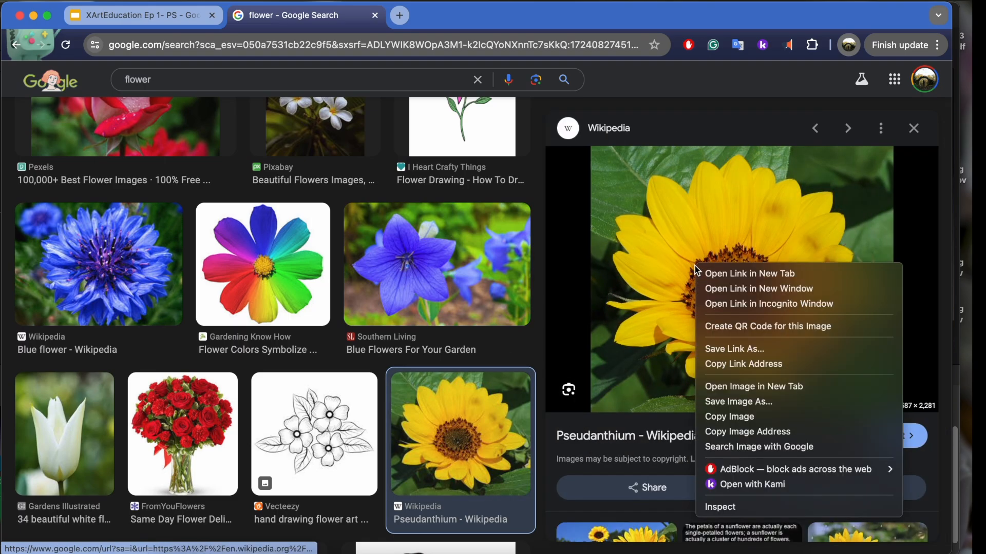
click(735, 414)
click(138, 15)
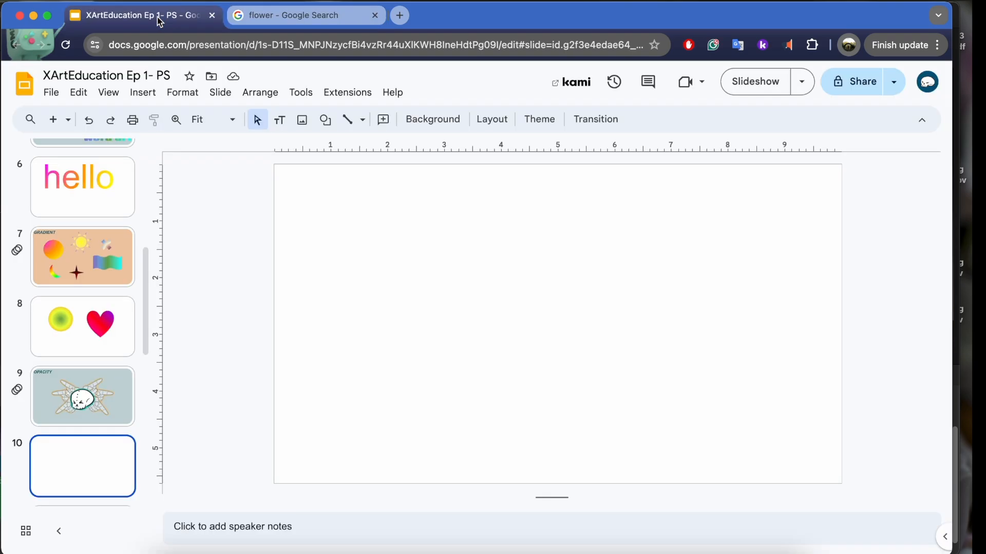
key(super+v)
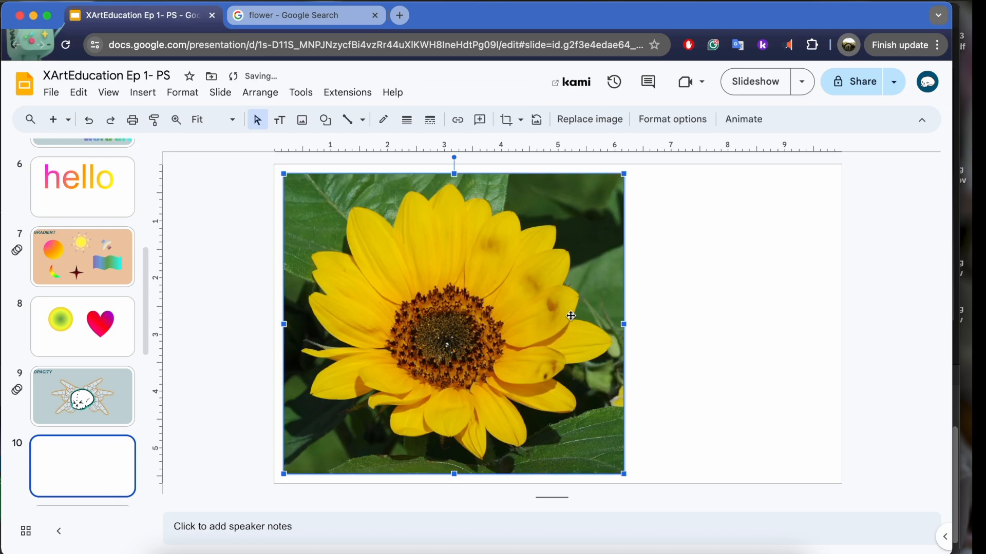
Step: Select the sunflower picture on the slide to bring up its image options
click(591, 249)
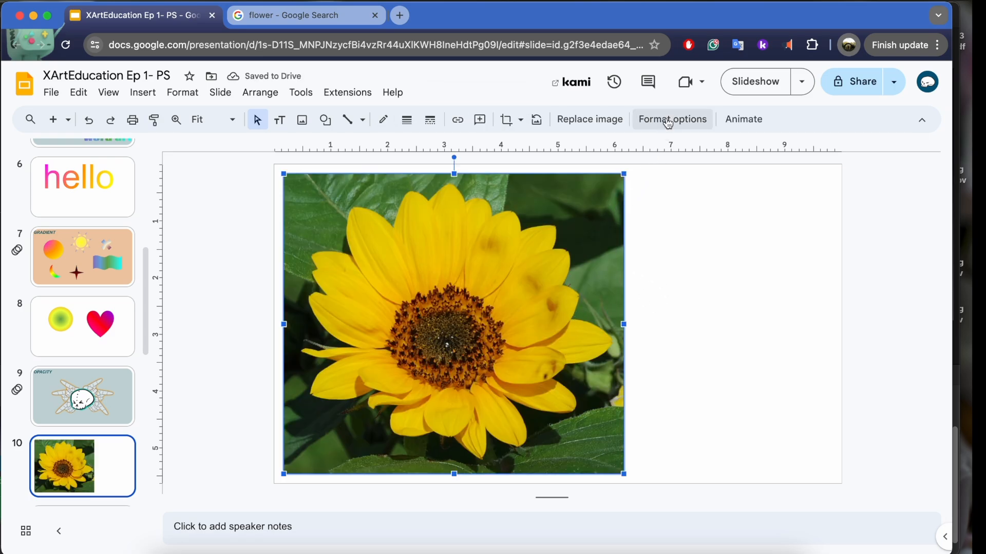
click(668, 339)
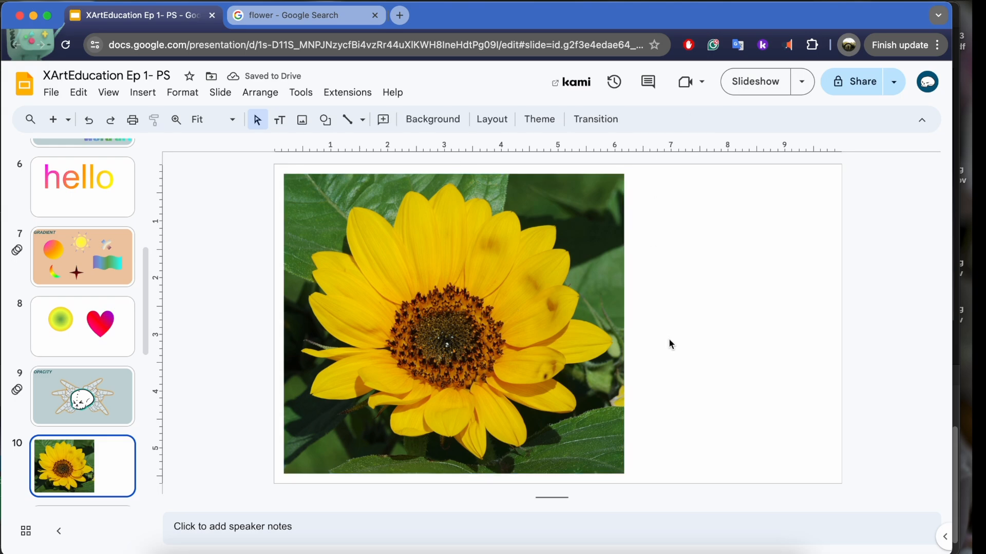
click(363, 259)
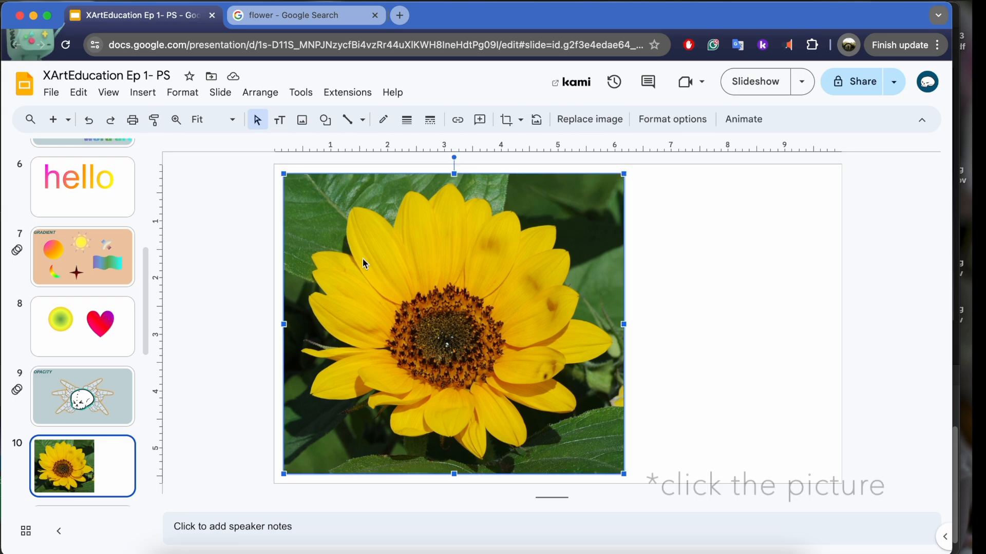
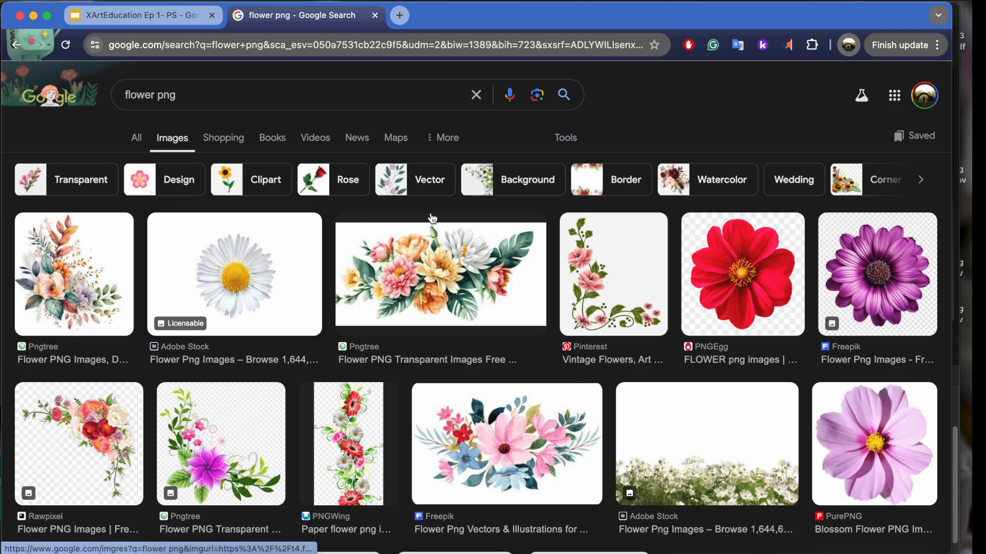
Step: Browse the flower PNG results from the red PNGEgg flower onward to the pink PurePNG blossom
click(776, 261)
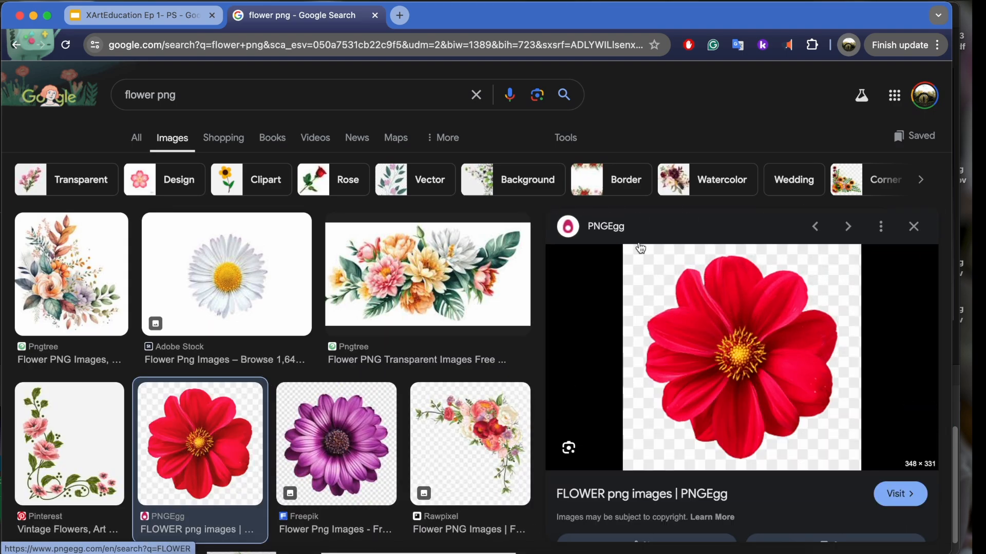
drag(758, 308, 778, 319)
key(Right)
key(Right)
key(Right)
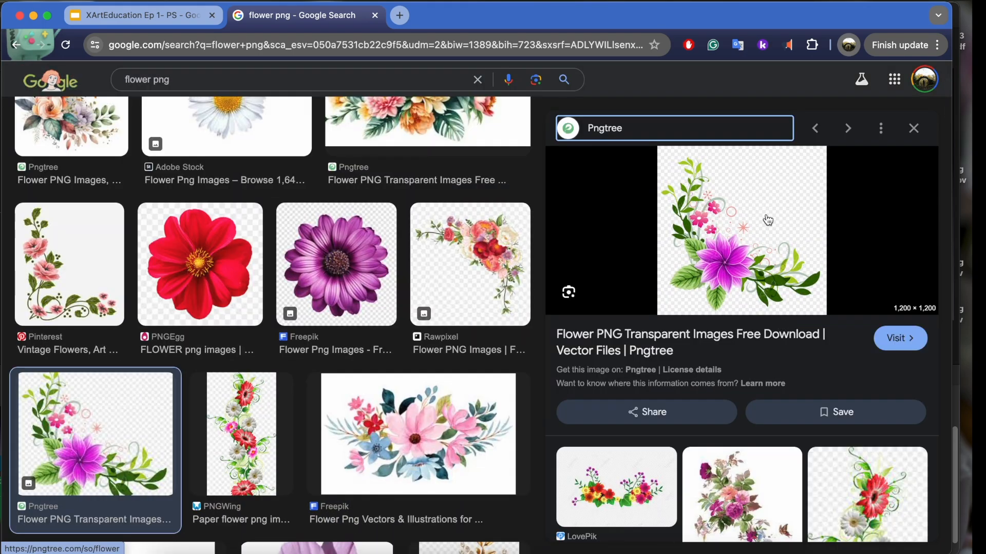
key(Right)
key(Right)
key(Right)
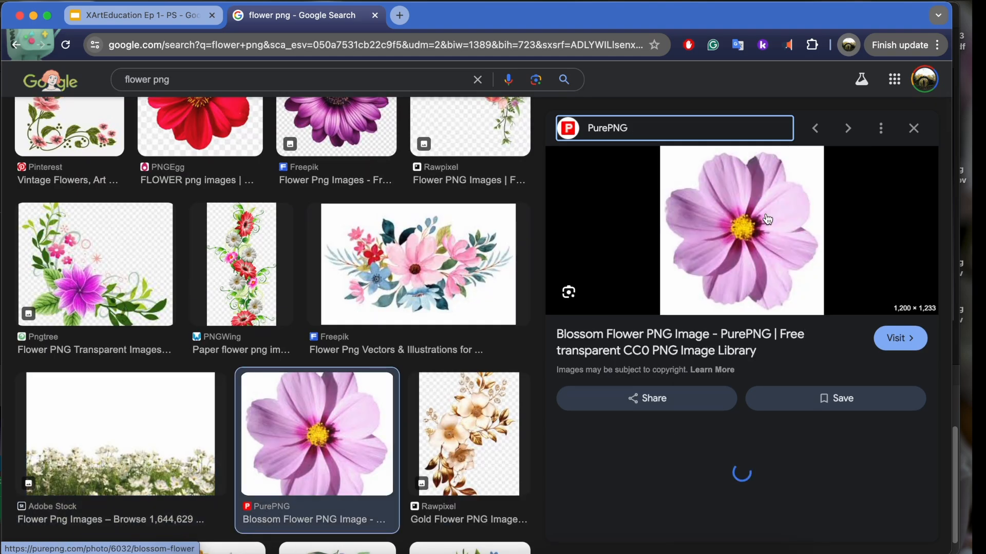
Step: Copy the transparent pink PurePNG blossom image and return to the presentation
mouse_move(742, 201)
mouse_down()
mouse_move(719, 175)
mouse_move(709, 136)
mouse_move(615, 176)
mouse_move(760, 201)
mouse_up()
right_click(761, 201)
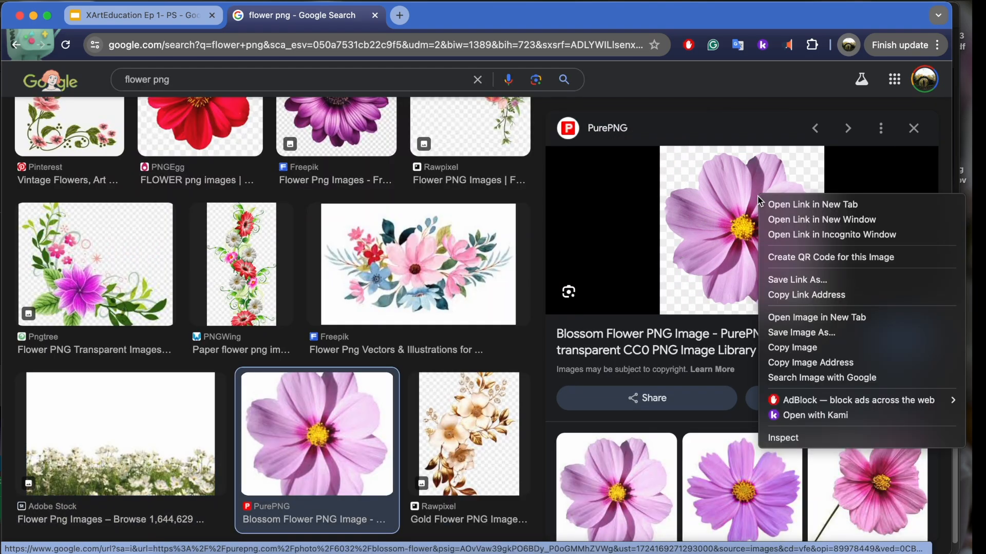
click(801, 349)
click(144, 20)
Step: Enlarge the skull image to about 5.6 inches wide and center it on the slide
click(473, 374)
click(572, 320)
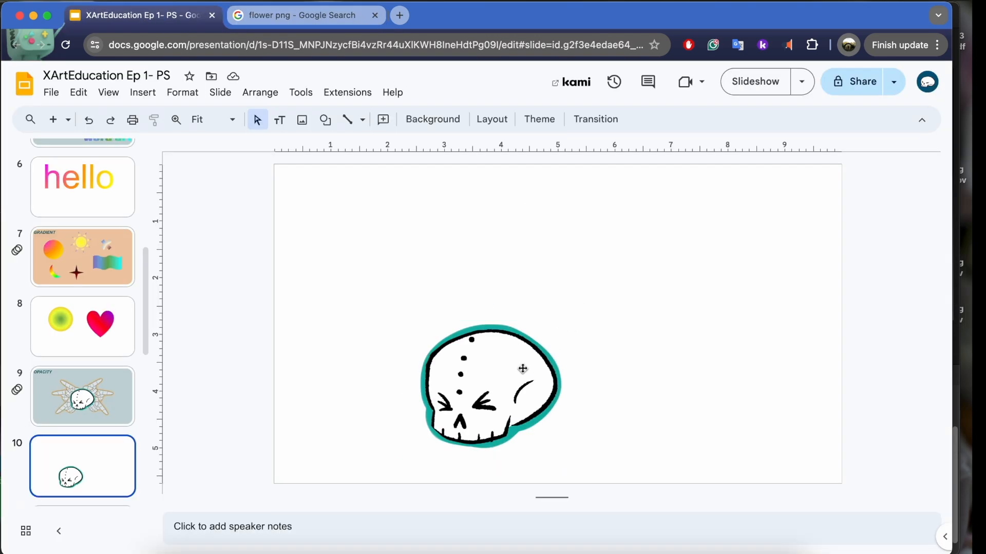
click(576, 320)
drag(576, 320, 726, 188)
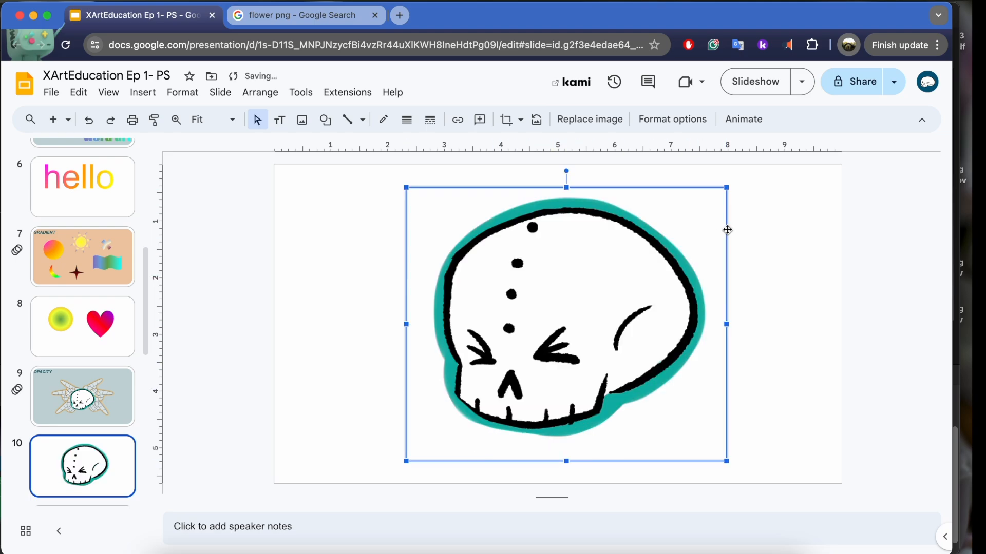
drag(723, 293, 643, 291)
click(768, 281)
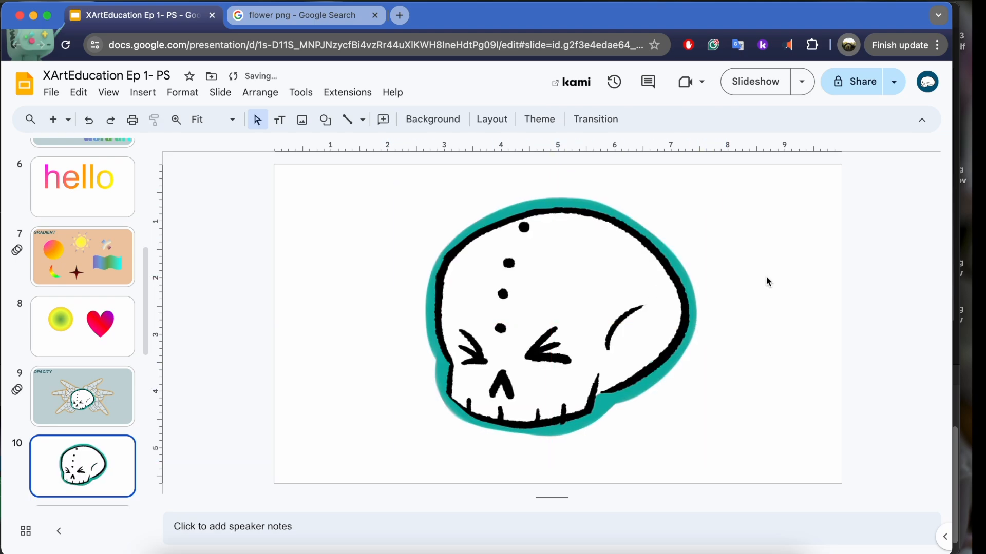
Step: Paste the pink blossom at about 1.7 inches wide and place one copy over each of the skull's eyes
key(super+v)
drag(790, 227, 500, 338)
key(super+c)
key(super+v)
click(653, 463)
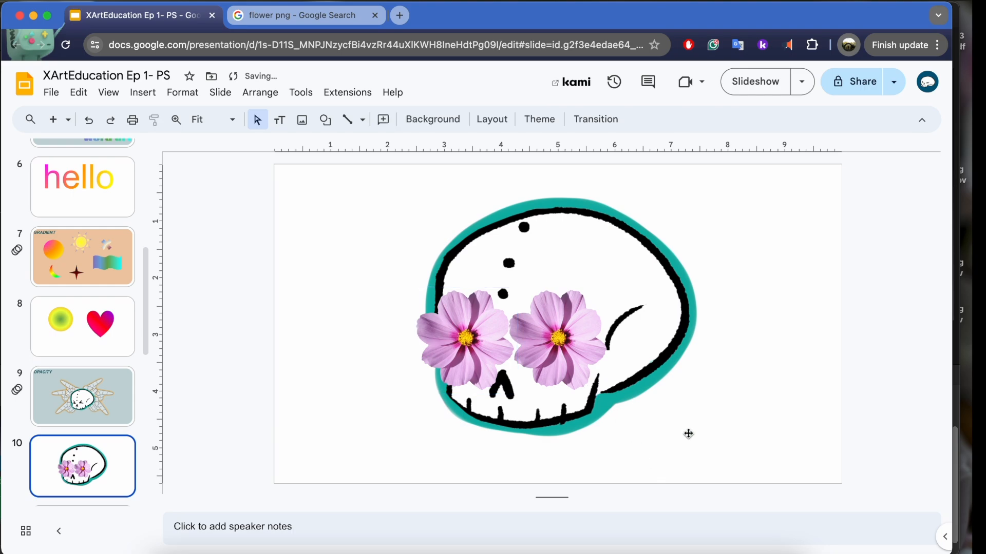
Step: Set the opacity of both pink blossoms over the skull's eyes to 77%
click(553, 339)
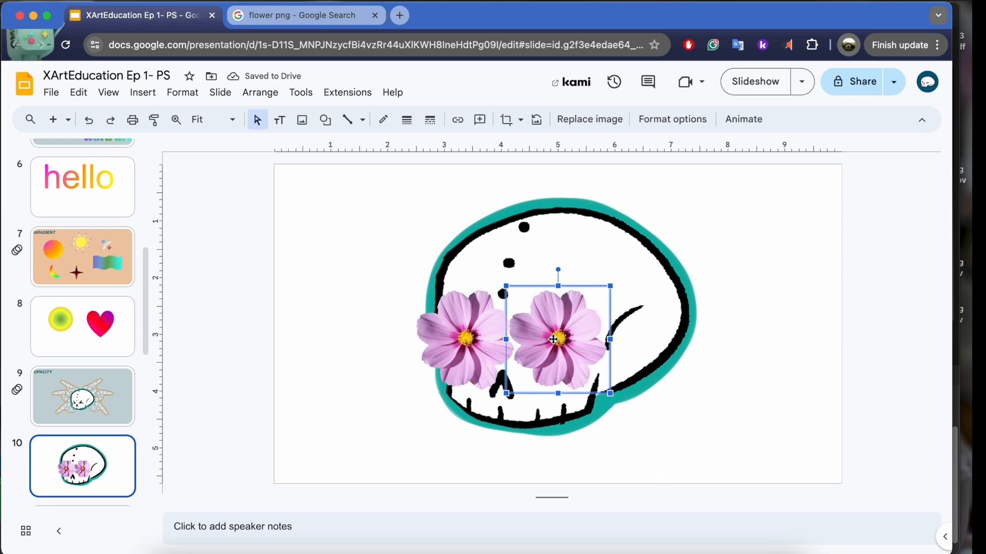
shift+click(466, 340)
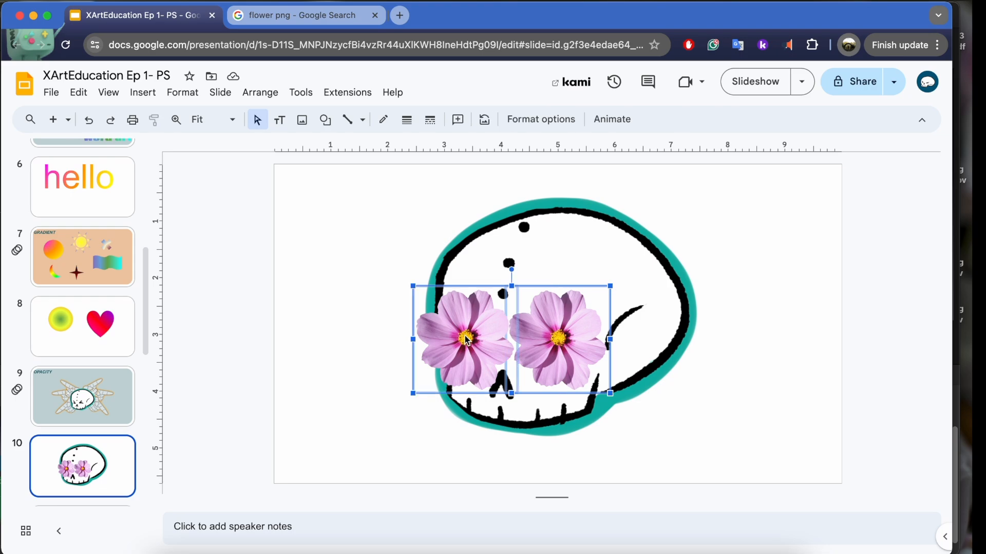
click(532, 120)
drag(864, 340, 840, 341)
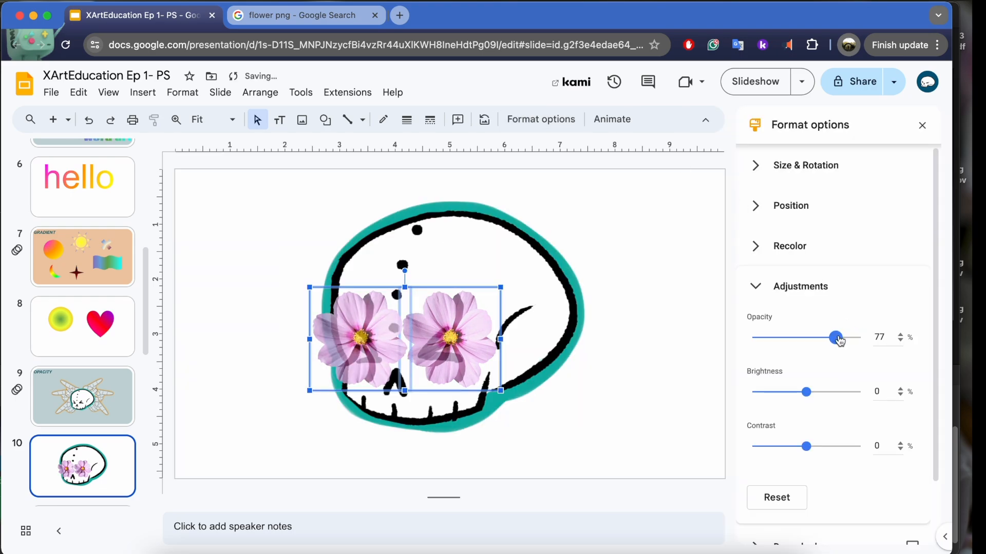
click(590, 435)
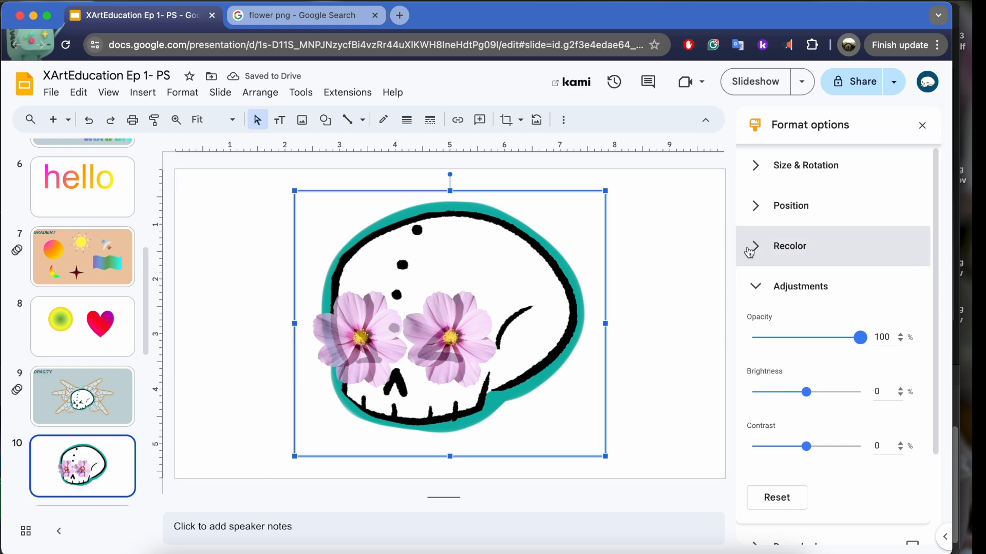
Step: Duplicate and rearrange the pink blossoms along the top and back of the skull to form a flower crown
drag(451, 335, 489, 227)
drag(376, 338, 580, 349)
click(631, 345)
click(570, 300)
click(657, 355)
click(490, 222)
mouse_move(537, 270)
mouse_down()
mouse_move(413, 247)
mouse_move(400, 205)
mouse_move(539, 241)
mouse_move(547, 253)
mouse_up()
click(629, 288)
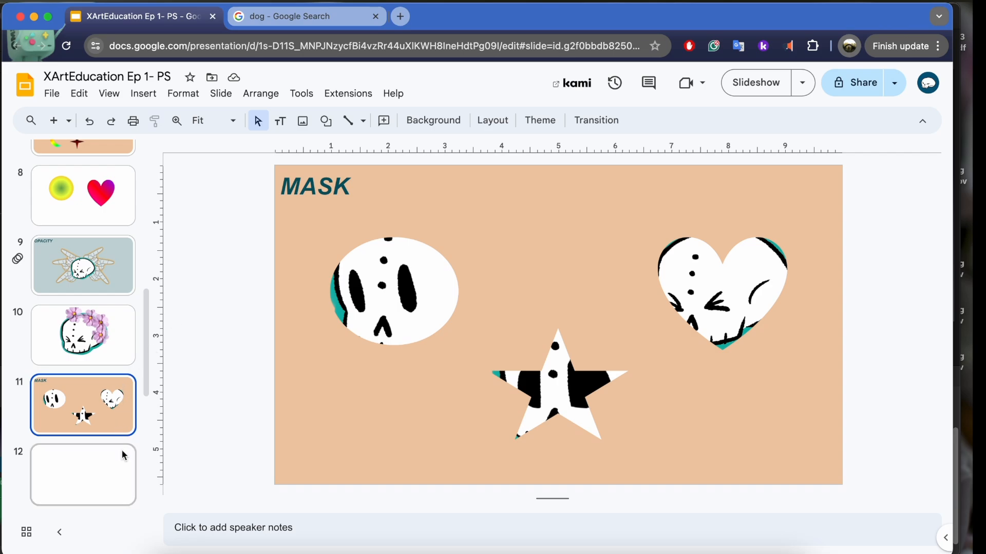
Step: Open the blank slide 12, copy the MedicalNewsToday photo of the brown dog from the image search, and return to the presentation
click(122, 463)
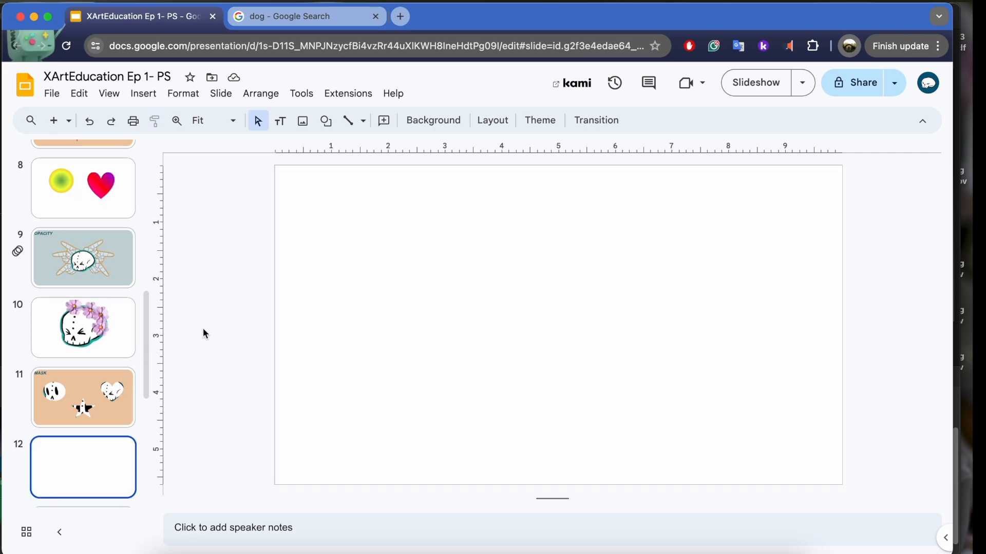
click(313, 21)
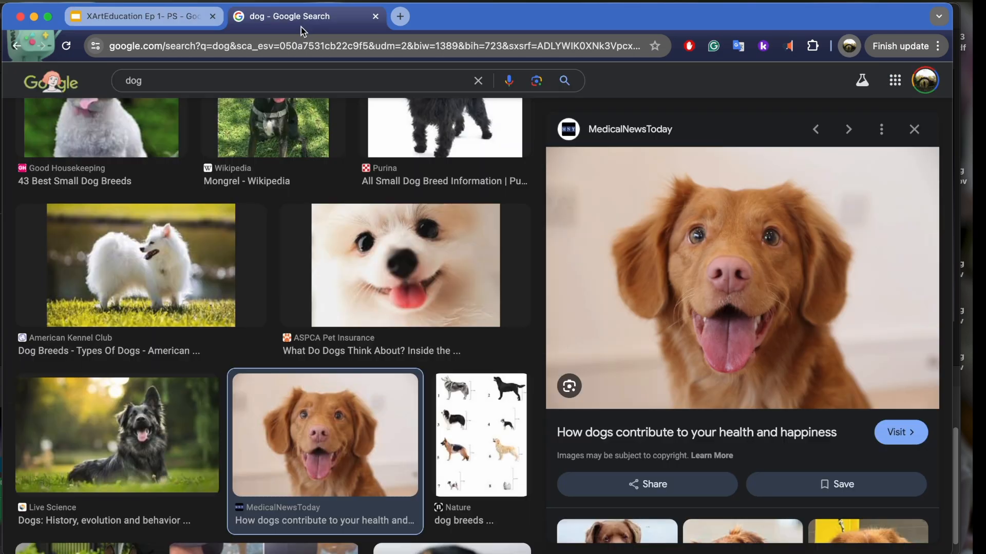
right_click(699, 214)
click(711, 368)
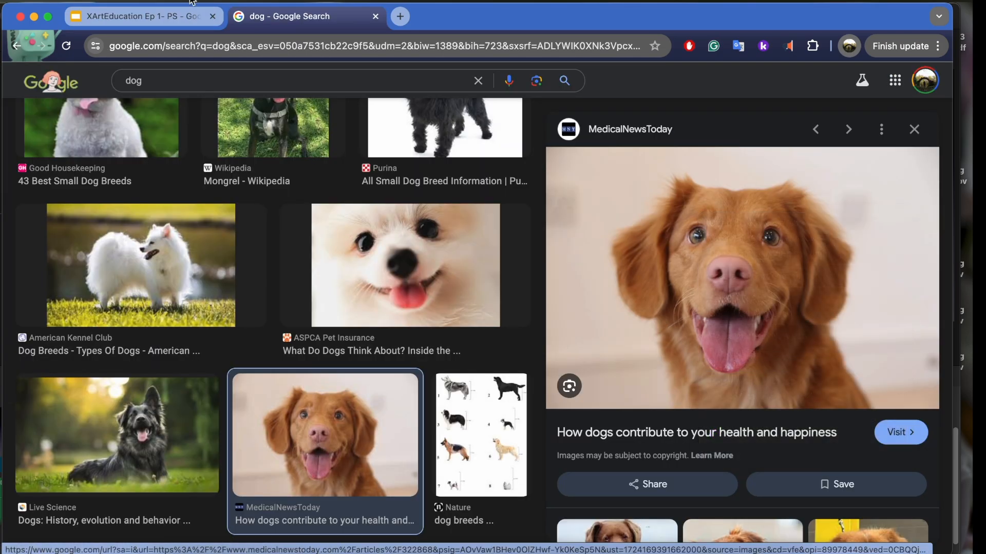
click(136, 16)
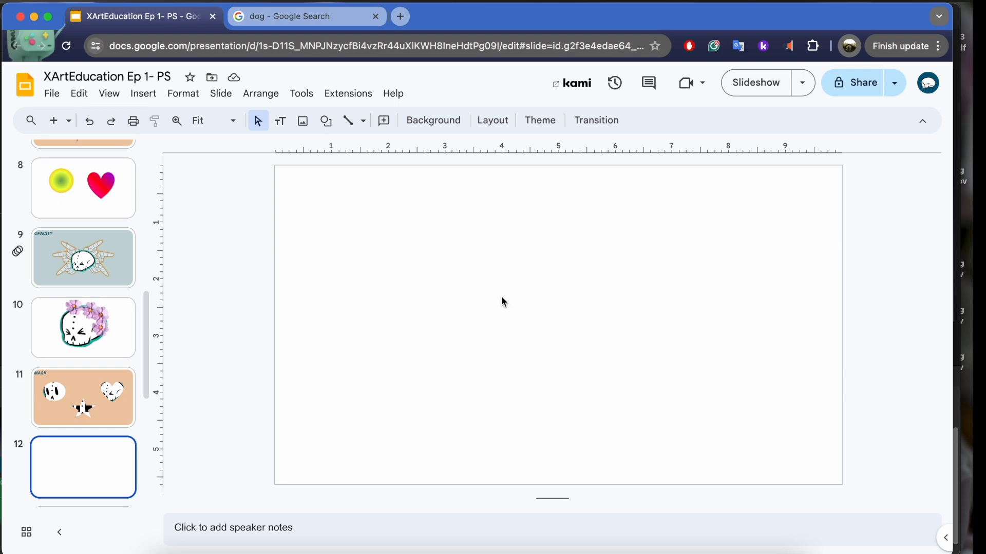
Step: Paste the dog photo, shrink it to about 3.7 inches wide and place it in the slide's upper left area
key(super+v)
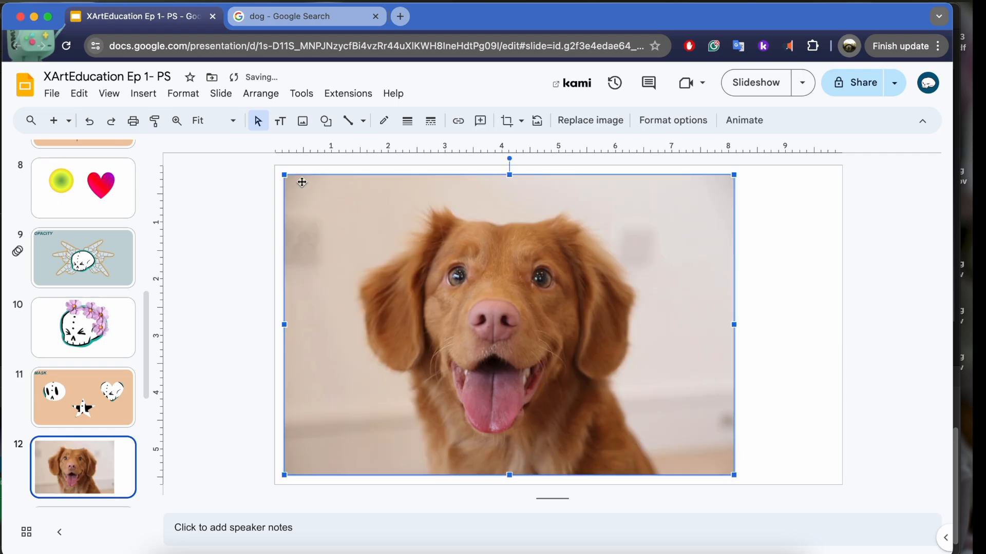
drag(419, 226, 457, 229)
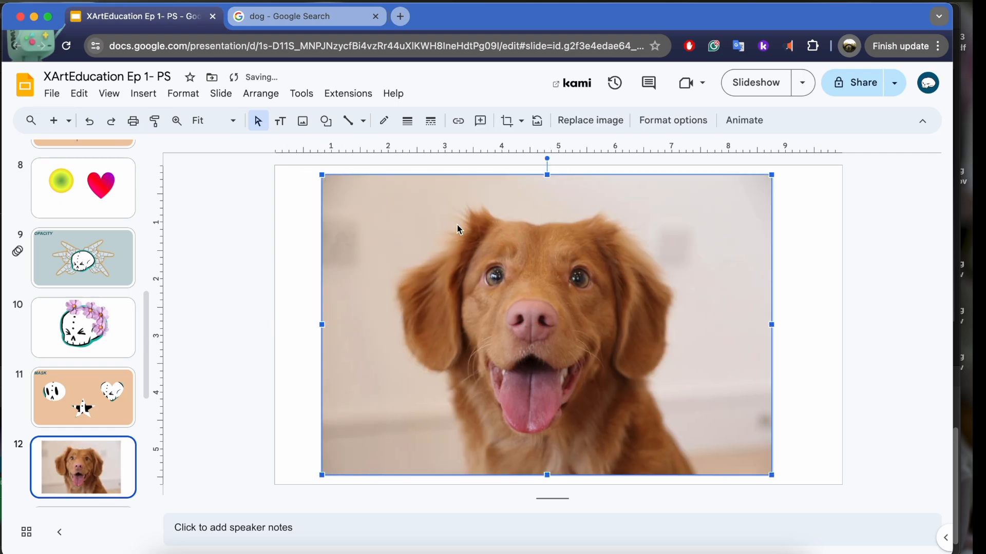
drag(776, 176, 534, 330)
drag(465, 389, 464, 240)
click(618, 286)
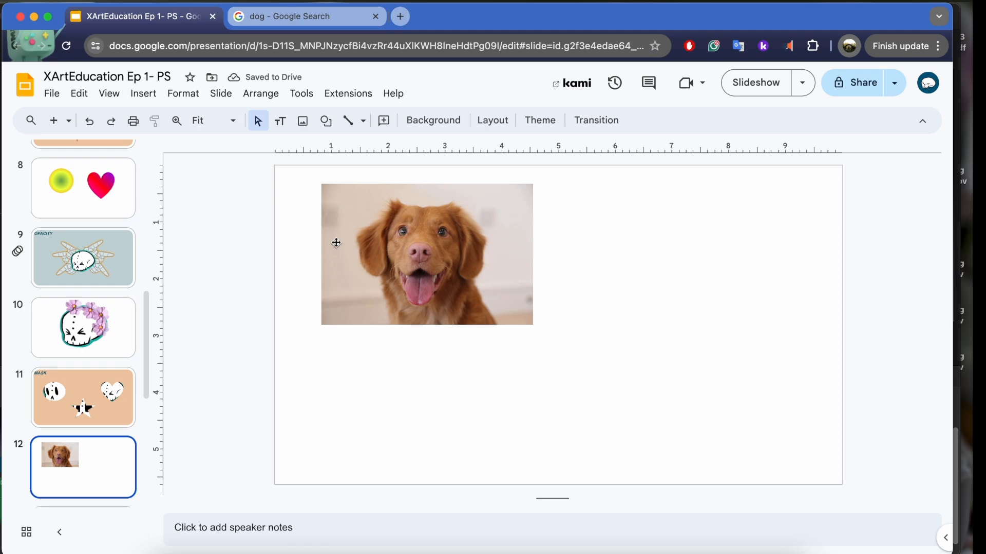
click(487, 220)
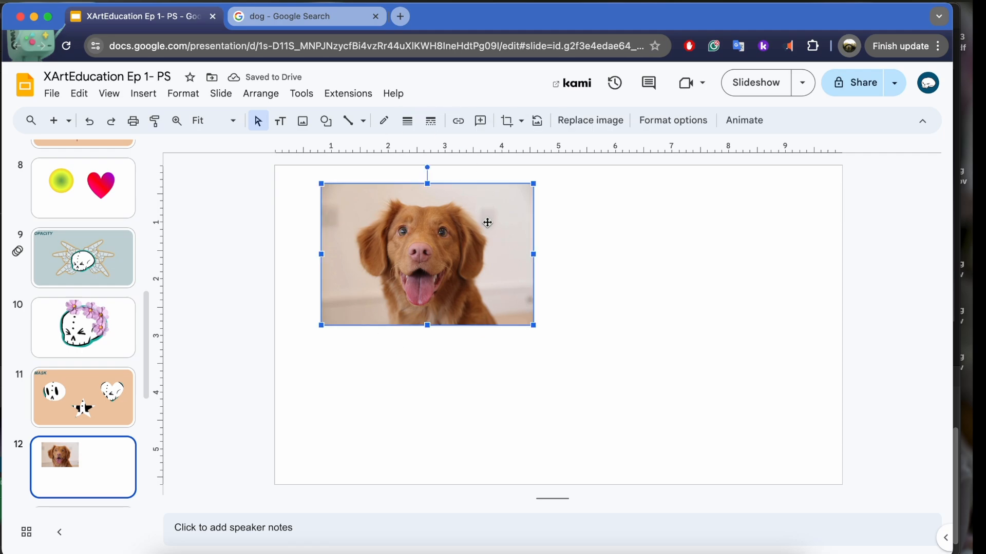
click(573, 245)
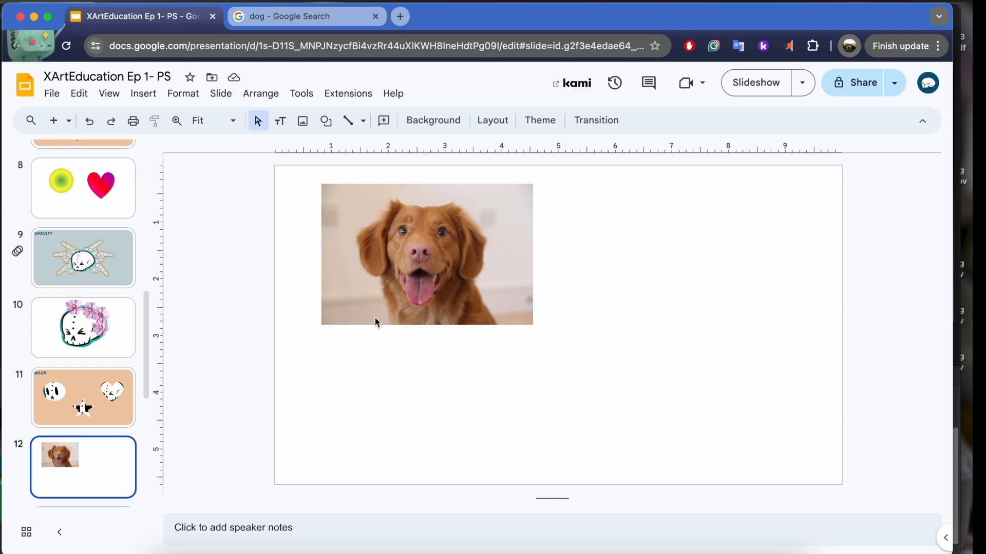
Step: Mask the dog photo with a wavy flag-like shape and replace that mask with a heart
click(425, 266)
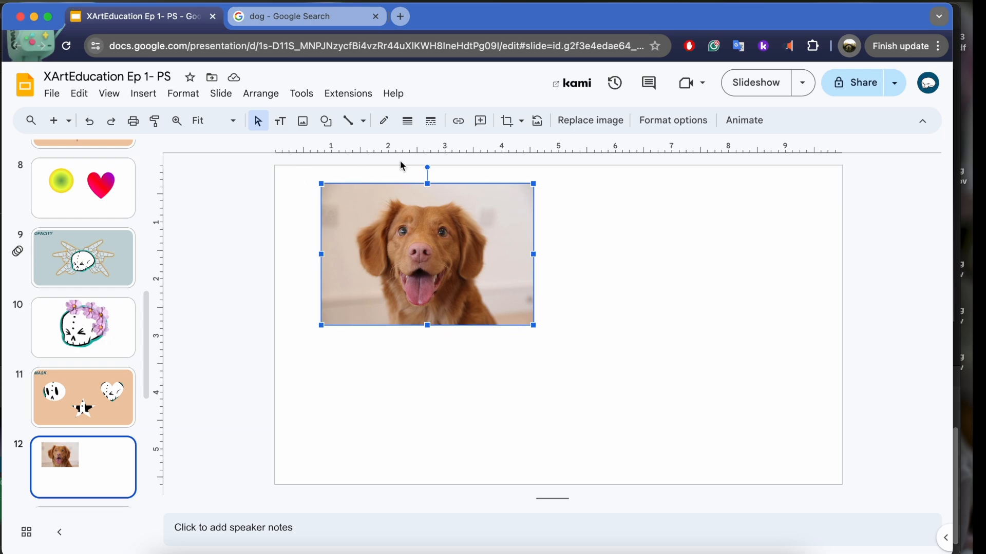
click(521, 123)
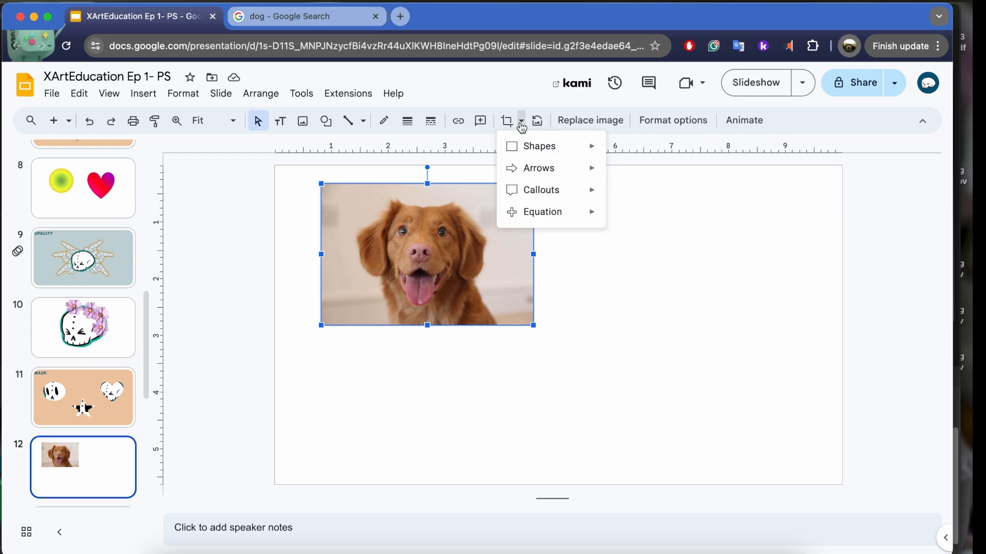
mouse_move(546, 148)
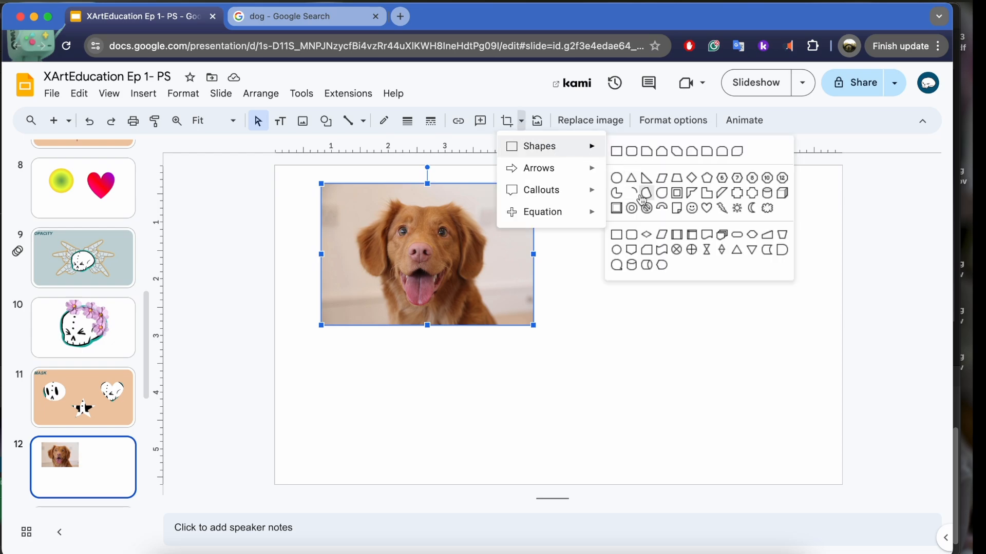
click(662, 251)
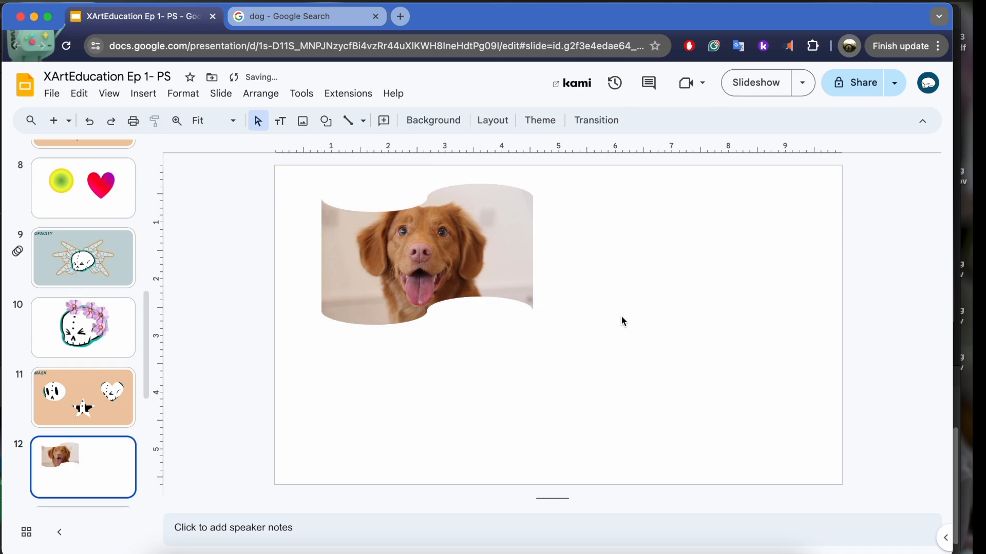
click(521, 121)
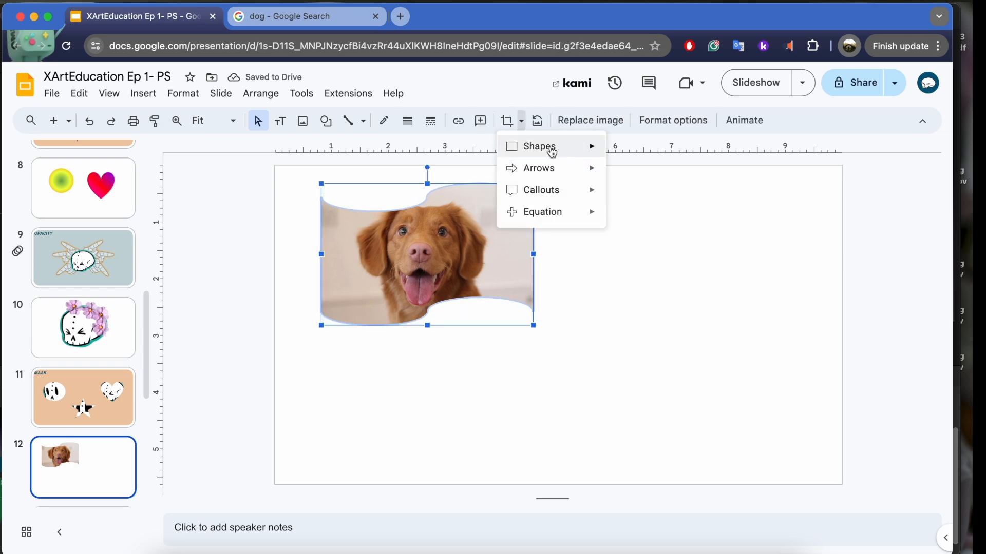
mouse_move(547, 146)
click(708, 209)
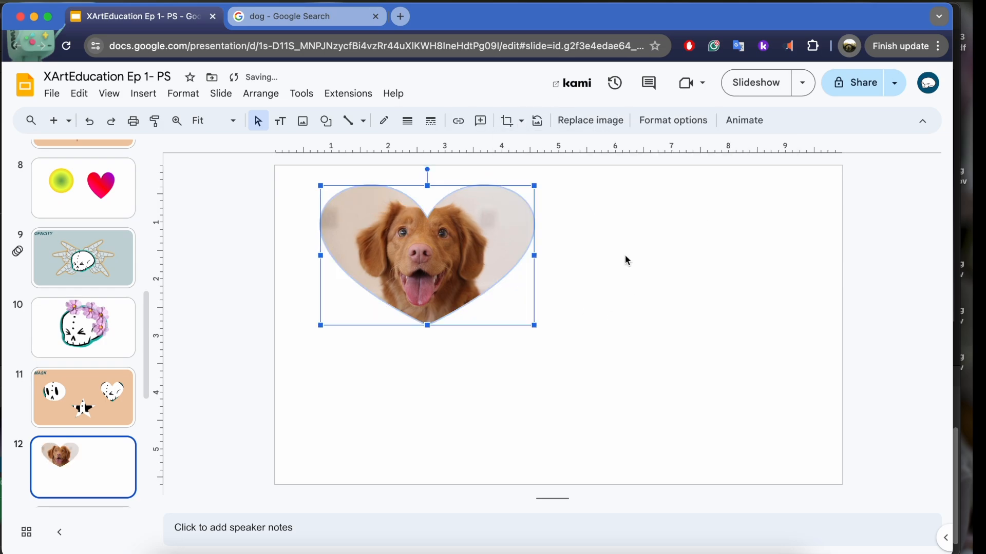
Step: Change the dog photo's mask to an oval and try a five-pointed star mask
click(521, 123)
mouse_move(595, 148)
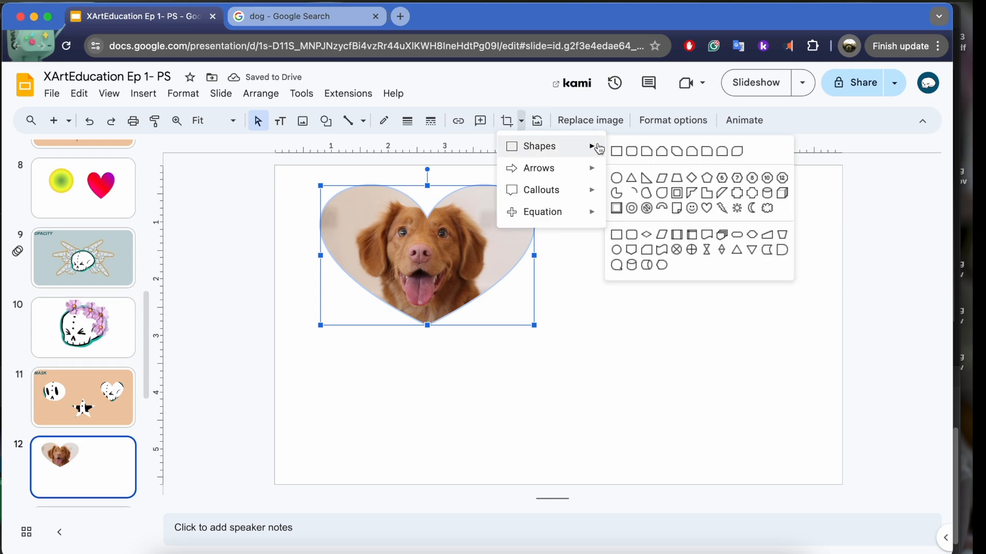
click(619, 180)
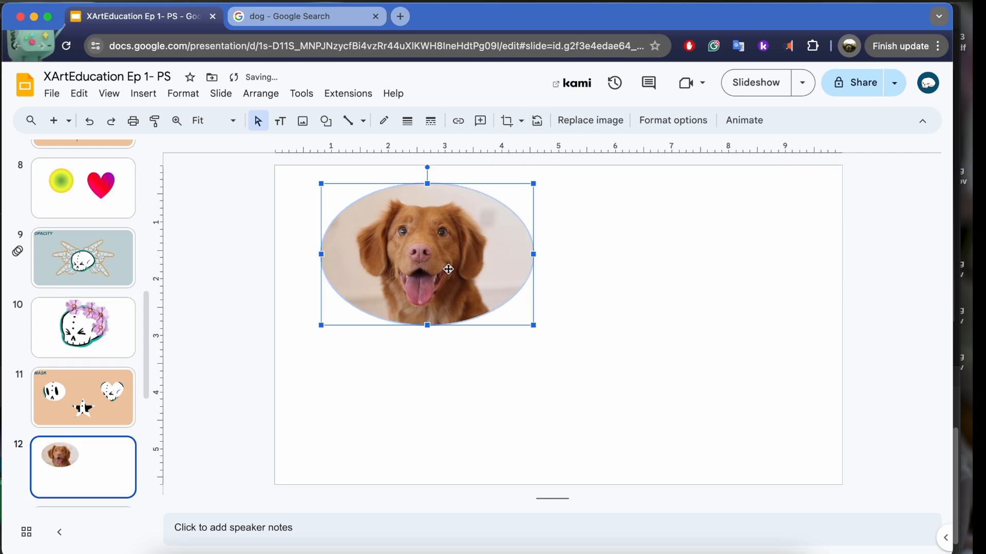
click(522, 122)
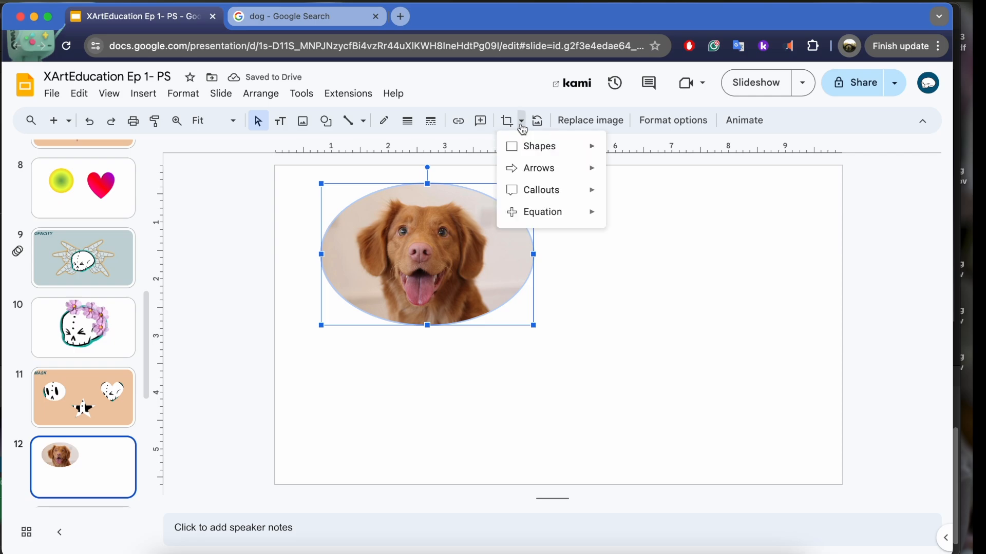
mouse_move(563, 200)
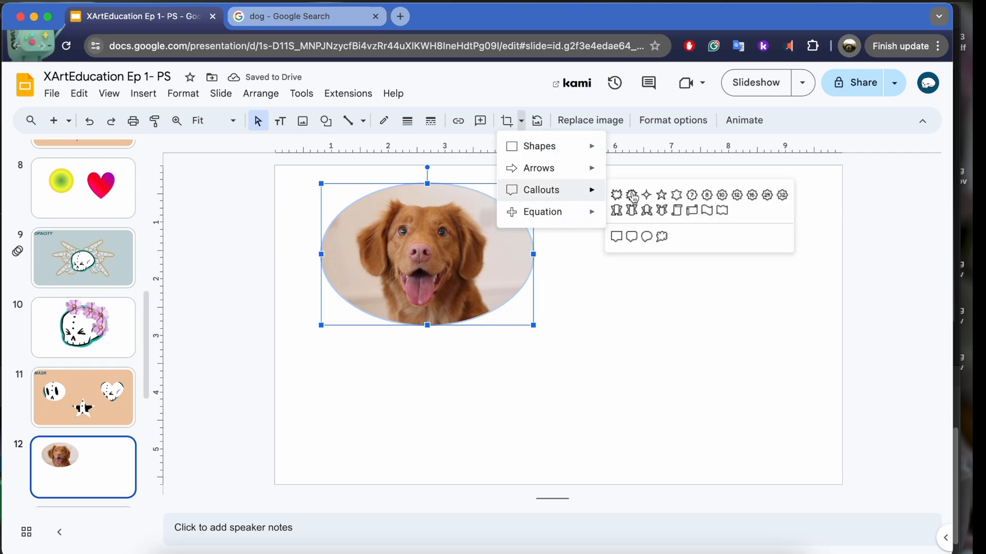
click(663, 195)
Step: Mask the dog photo with an oval and move it slightly down and left on the slide
click(521, 122)
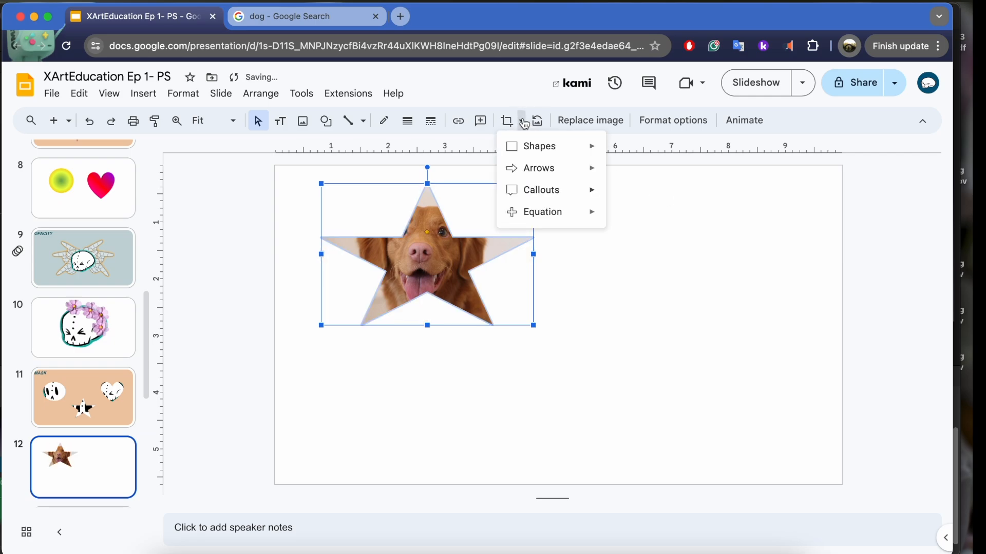
mouse_move(559, 175)
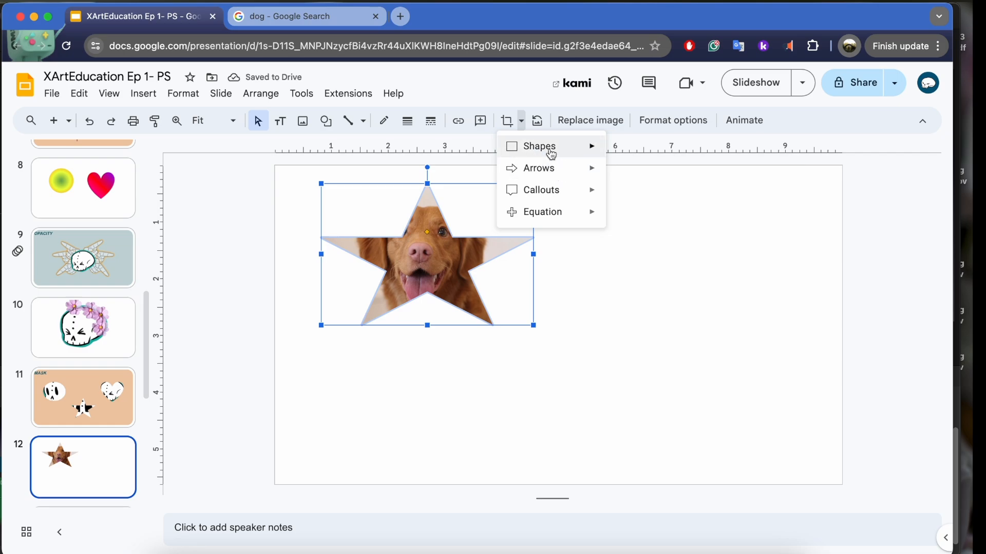
mouse_move(548, 152)
click(620, 185)
click(615, 311)
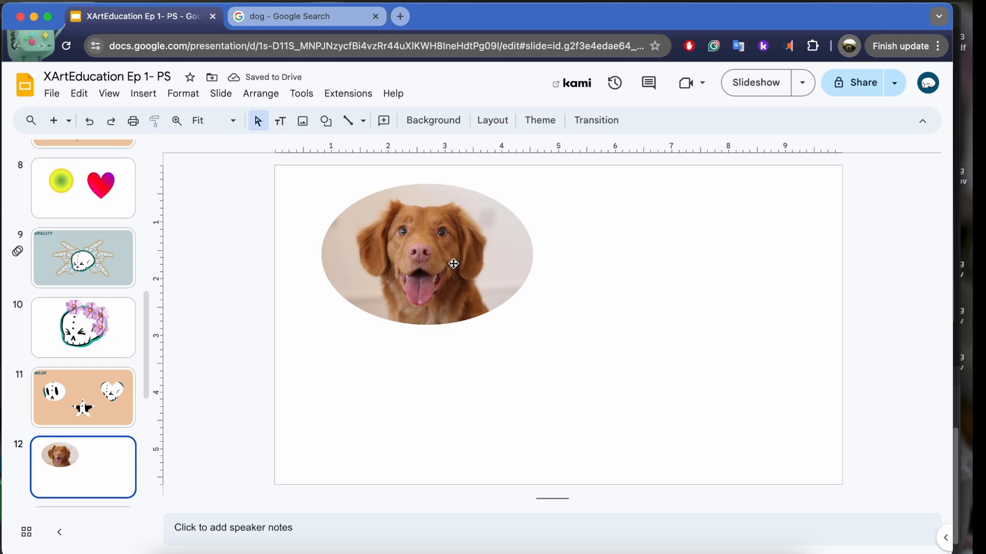
drag(440, 216, 419, 261)
click(575, 328)
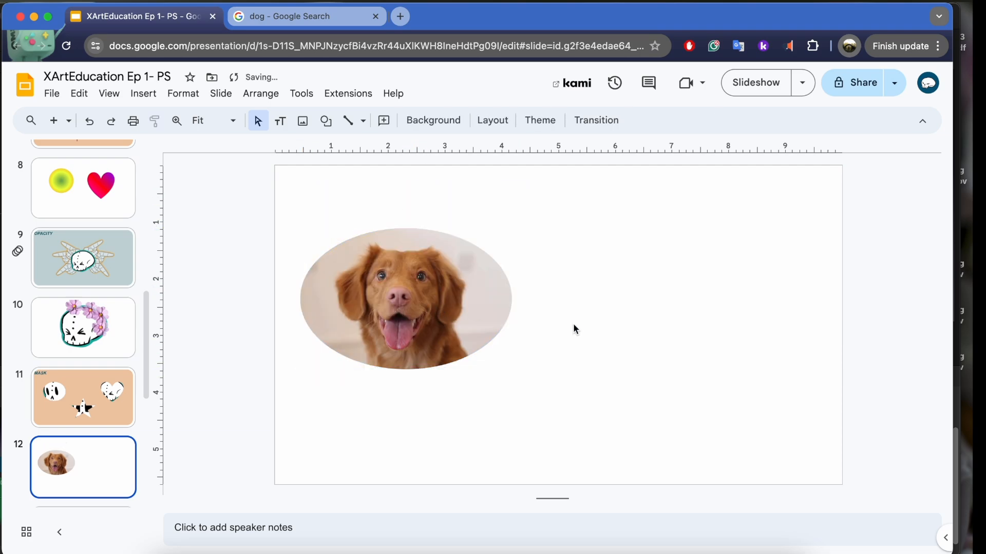
Step: Try stretching the dog photo upward inside its oval mask and extending the crop frame to match
click(405, 295)
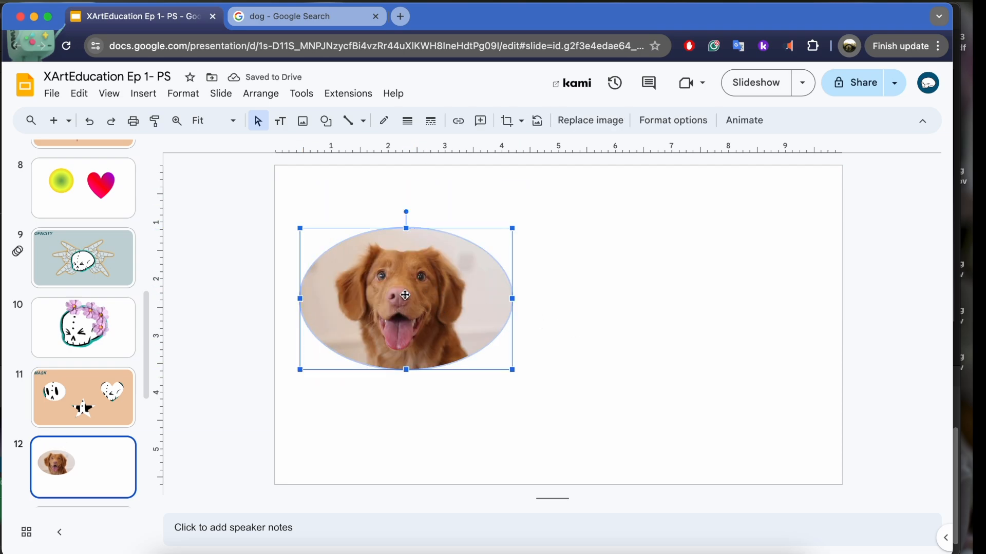
double_click(427, 285)
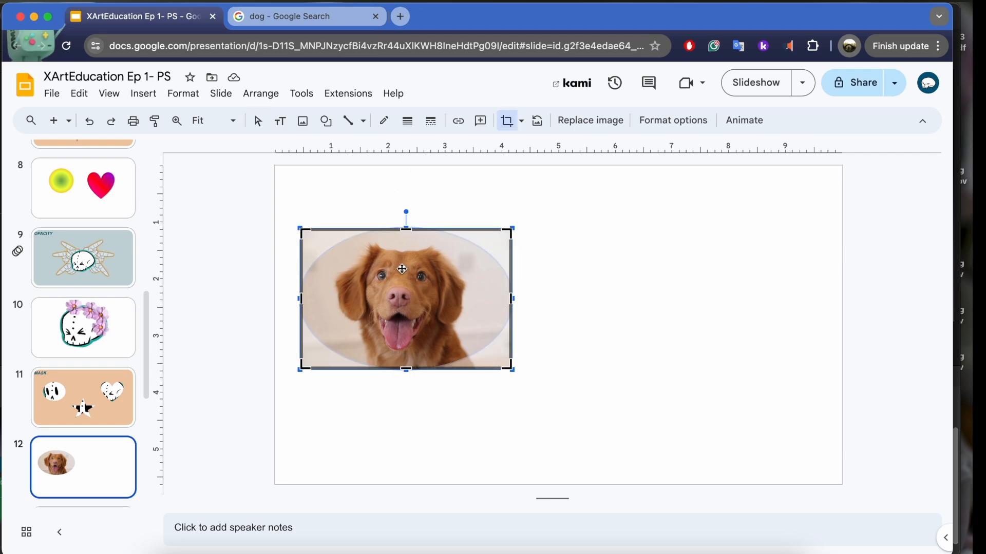
drag(406, 223, 415, 164)
key(Return)
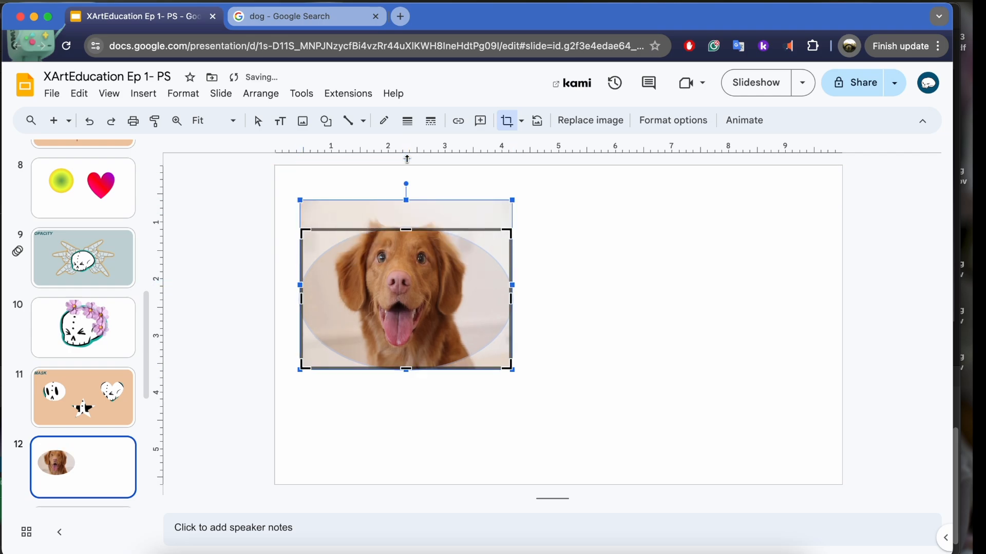
drag(411, 229, 414, 202)
Step: Shrink the oval crop frame to about 1.8 inches wide and reposition the photo inside it so the dog's face fills the mask
drag(512, 203, 403, 276)
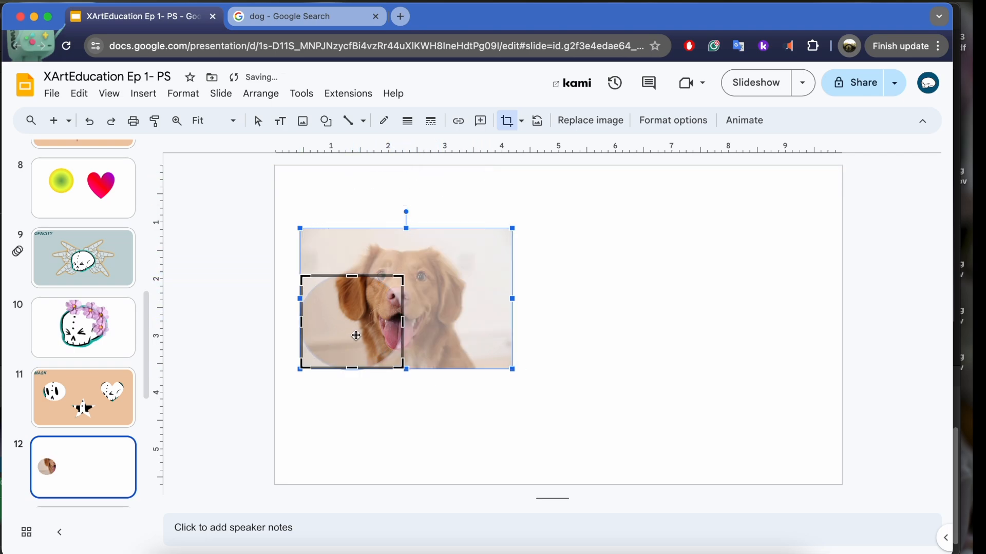
mouse_move(356, 336)
mouse_down()
mouse_move(388, 312)
mouse_move(405, 319)
mouse_move(334, 361)
mouse_move(355, 344)
mouse_move(329, 354)
mouse_move(362, 346)
mouse_up()
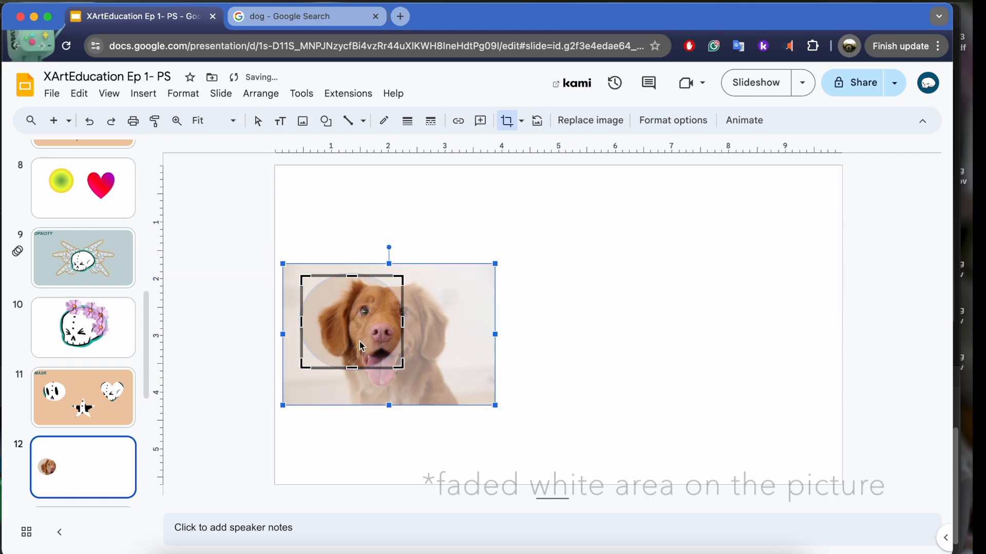
drag(457, 337, 429, 340)
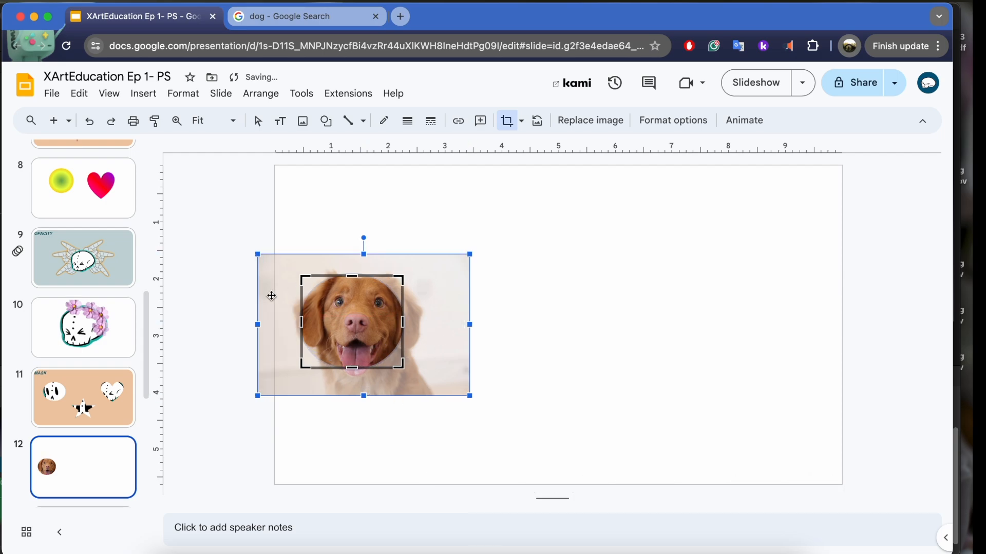
click(611, 338)
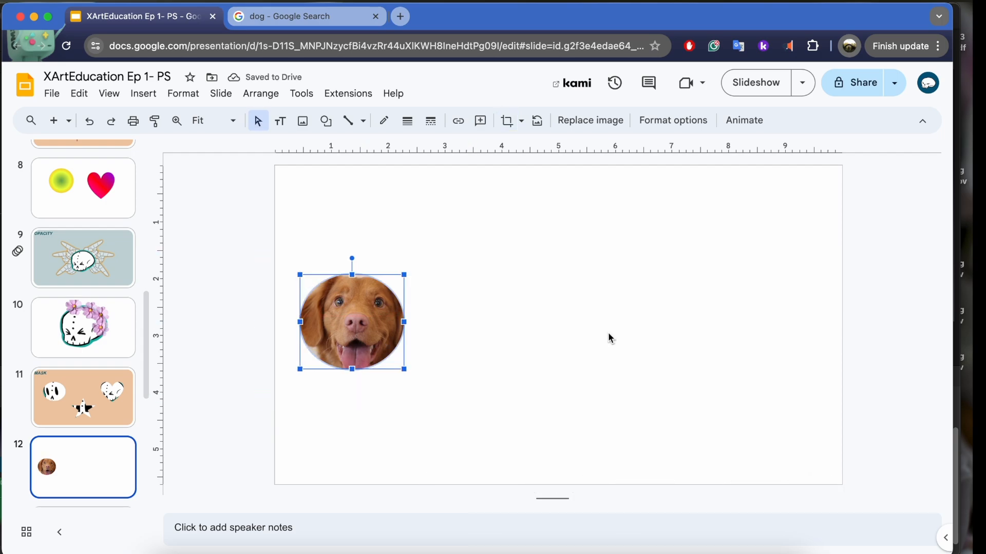
Step: Enlarge the oval-masked dog photo to about 3.7 inches wide and place it in the slide's upper middle
drag(361, 326, 536, 296)
drag(579, 340, 685, 434)
drag(623, 359, 530, 297)
click(666, 353)
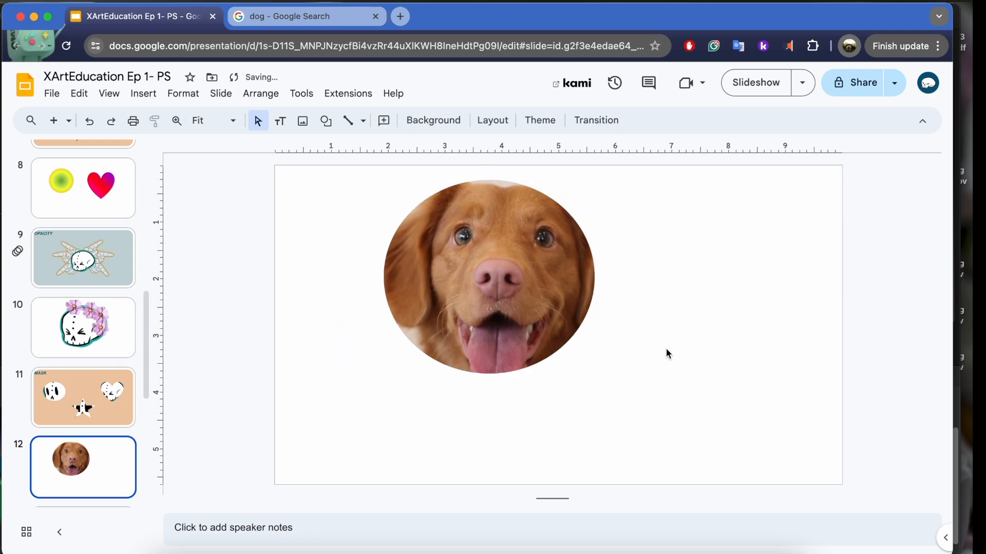
Step: Extend the dog photo's oval crop frame to about 4.2 inches wide to include more of the right ear, and center the photo on the slide
double_click(510, 331)
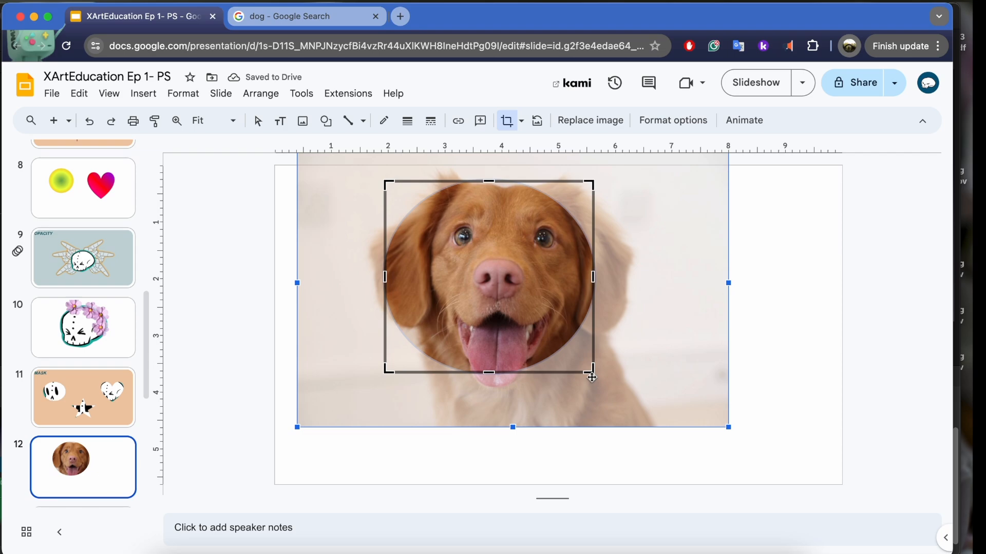
drag(596, 376, 622, 399)
drag(559, 327, 556, 329)
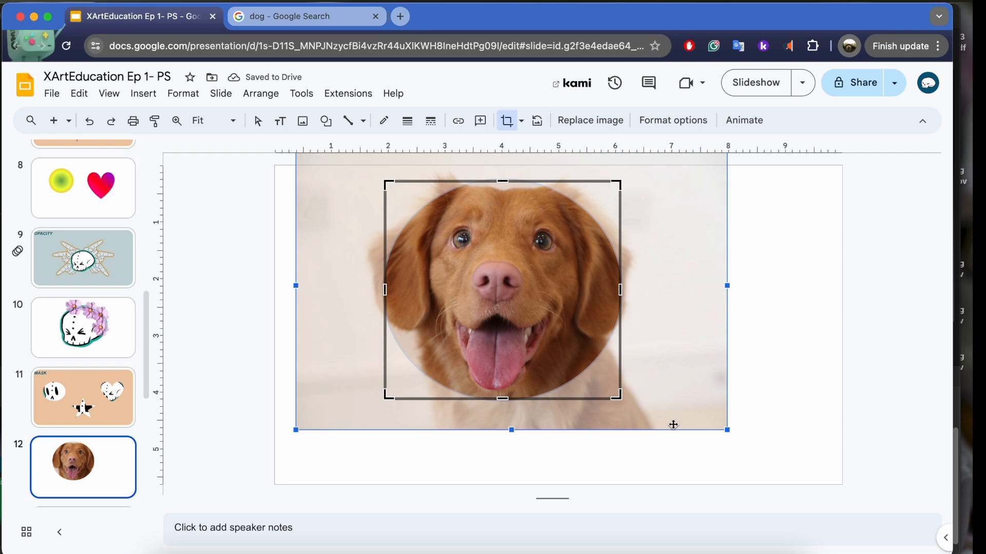
click(596, 464)
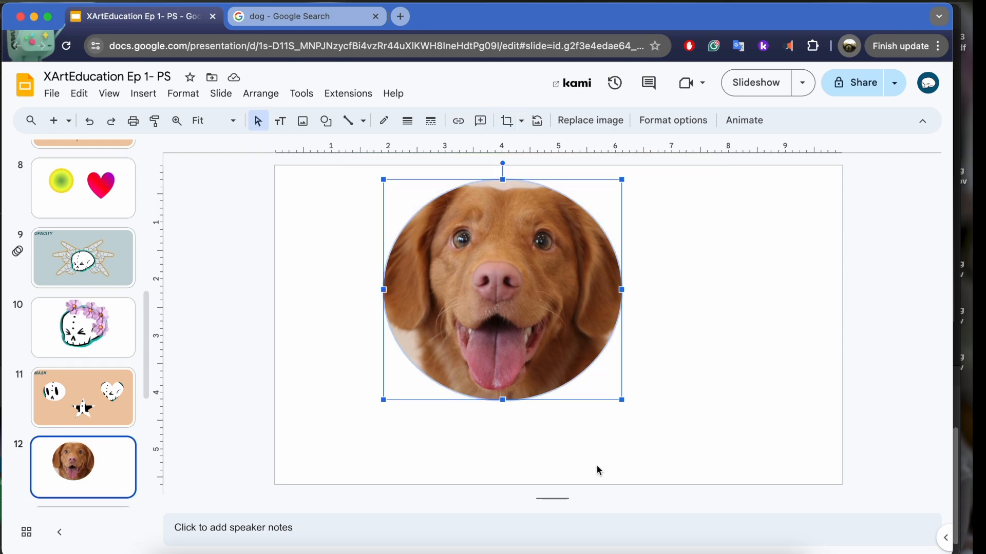
click(731, 395)
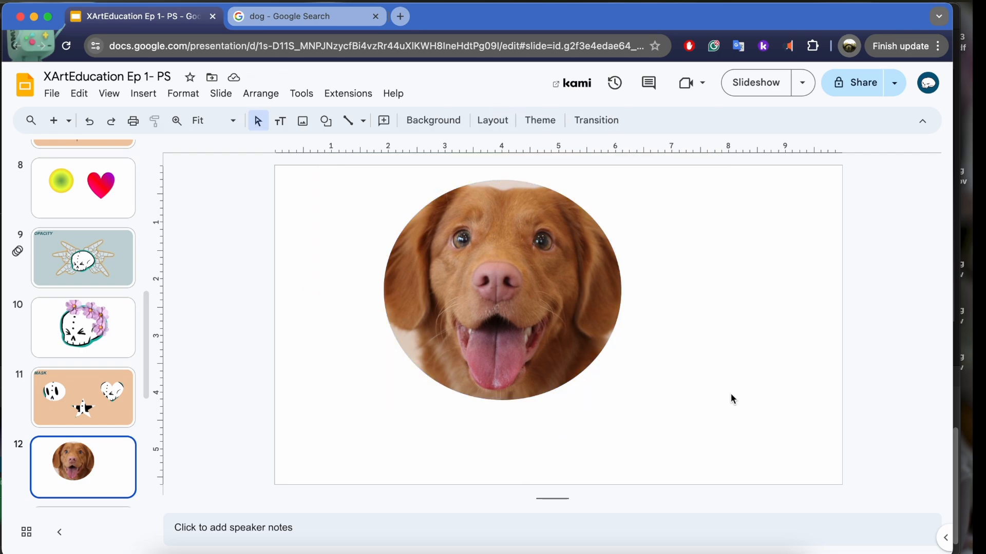
drag(530, 274, 607, 282)
click(315, 292)
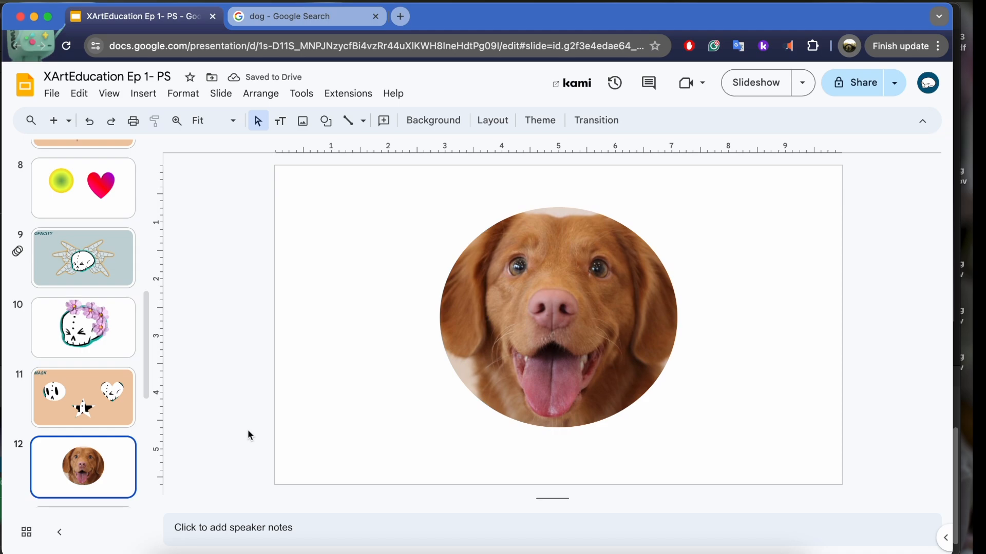
Step: Change the dog photo's mask to the block arc shape
click(490, 342)
click(521, 122)
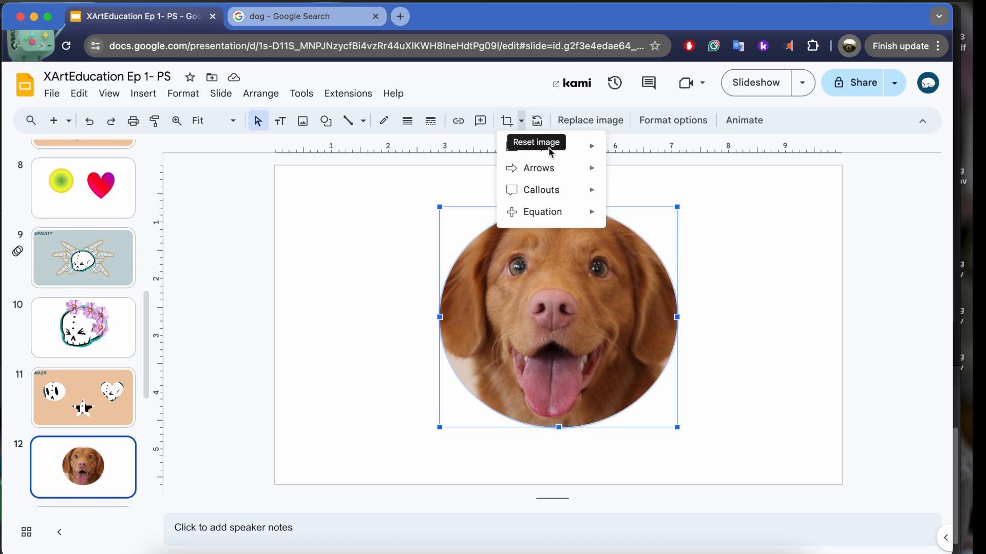
mouse_move(563, 158)
click(662, 208)
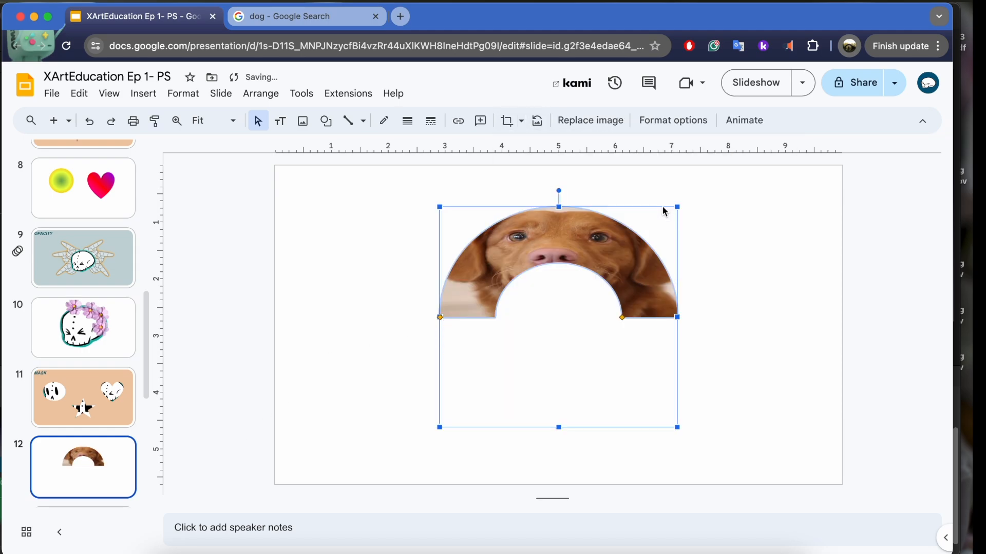
click(755, 285)
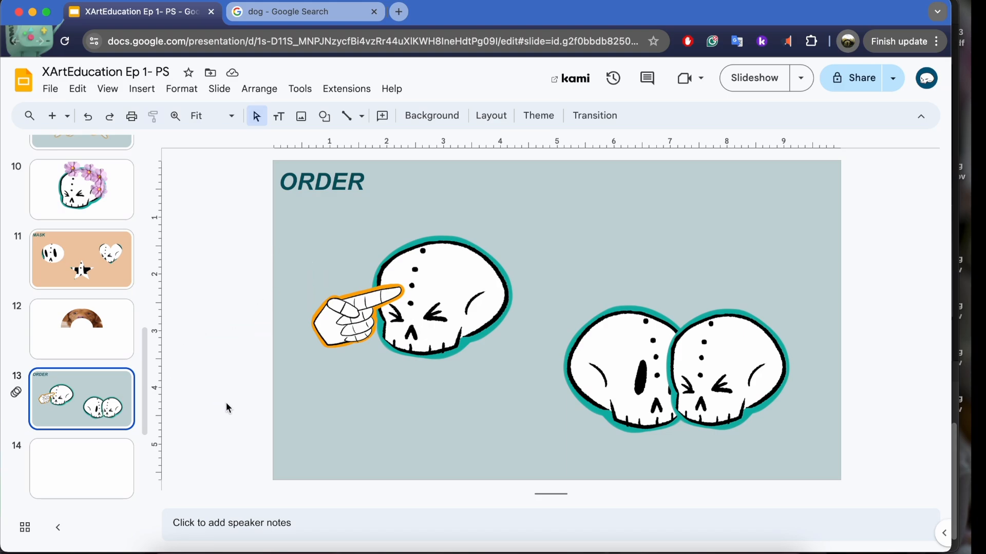
Step: Copy the left skull of the overlapping pair on slide 13 to blank slide 14 and place it on the slide's left half
click(68, 477)
click(75, 417)
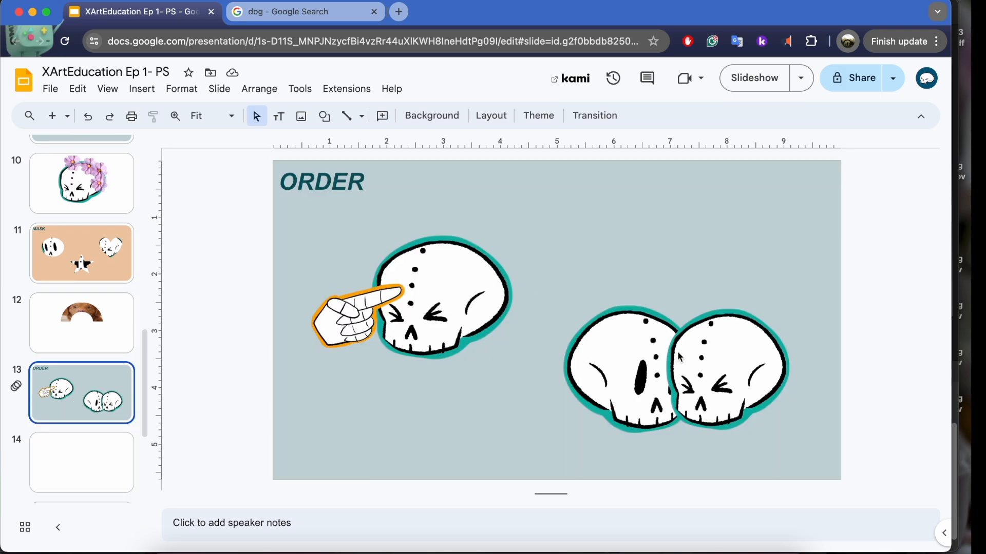
click(634, 367)
click(95, 462)
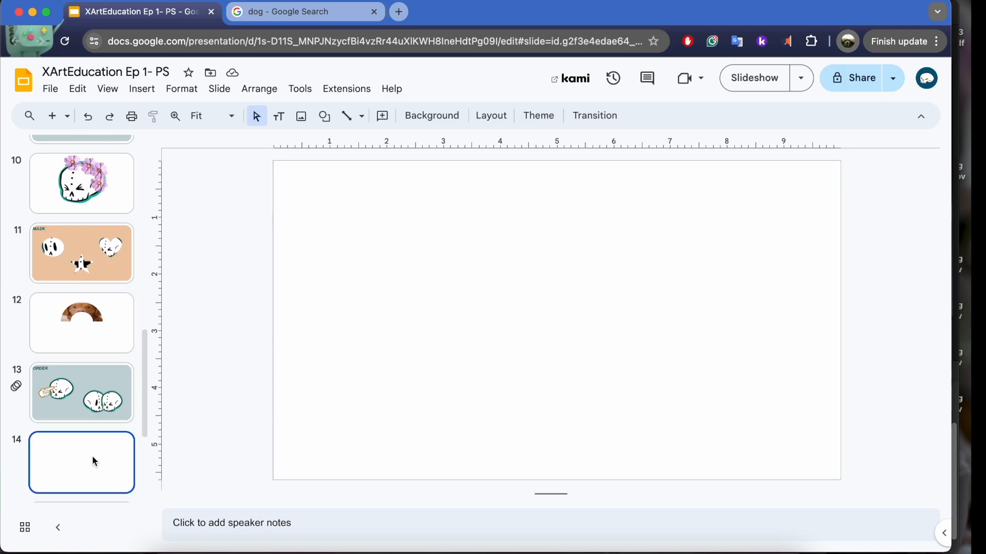
key(super+v)
drag(629, 330, 408, 270)
click(518, 311)
click(467, 310)
Step: Paste a second skull overlapping the first one's right side, and enlarge the first skull to about 3.9 inches wide
key(super+v)
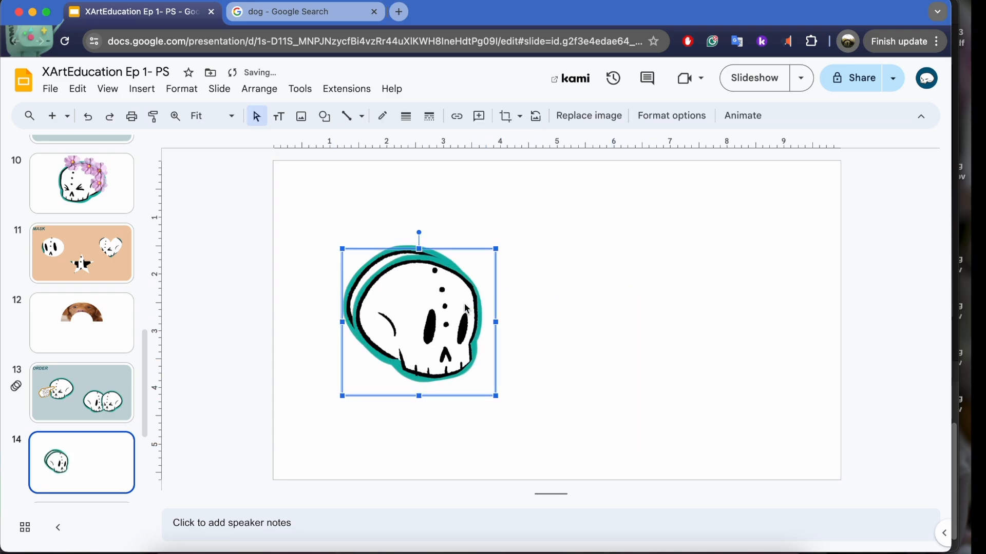
drag(432, 335, 496, 334)
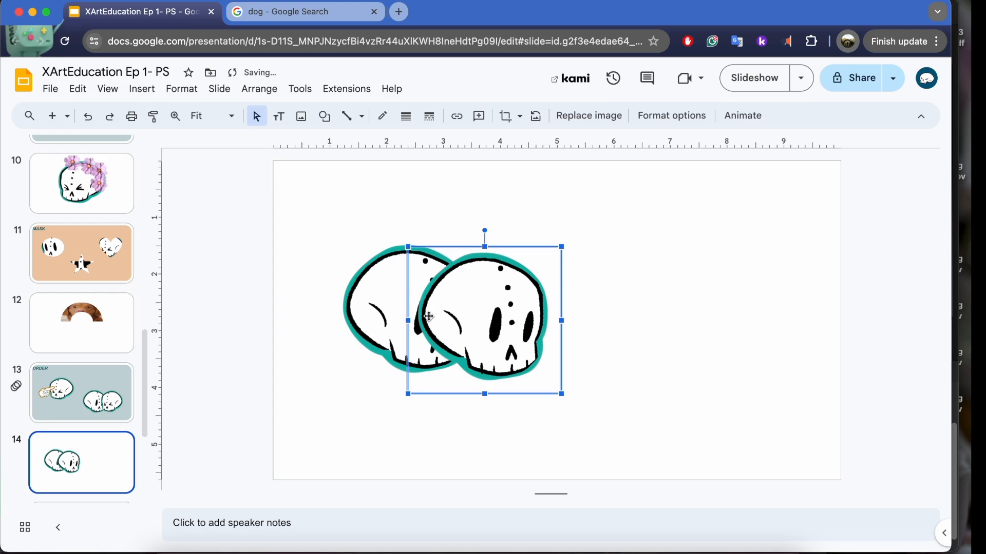
click(373, 291)
drag(333, 240, 267, 171)
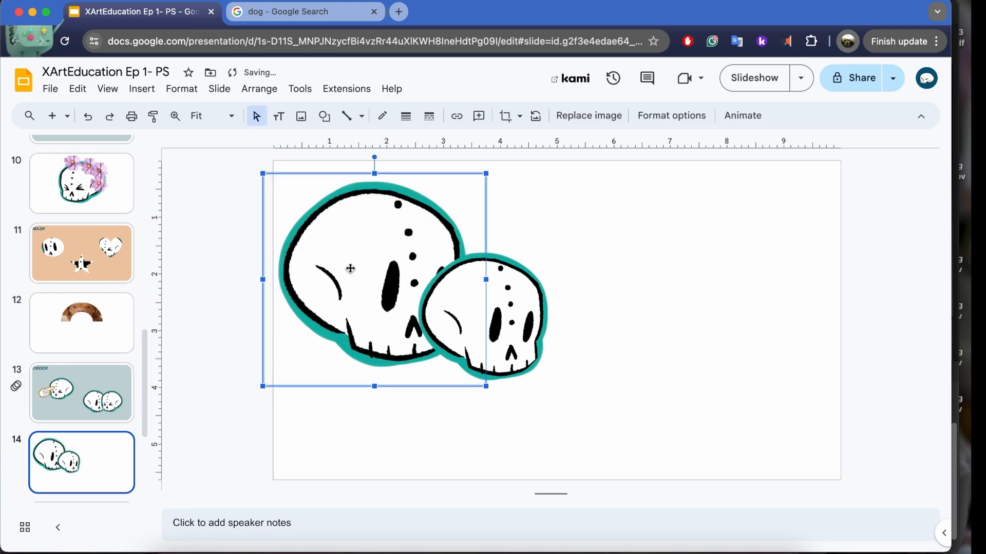
drag(360, 288, 368, 295)
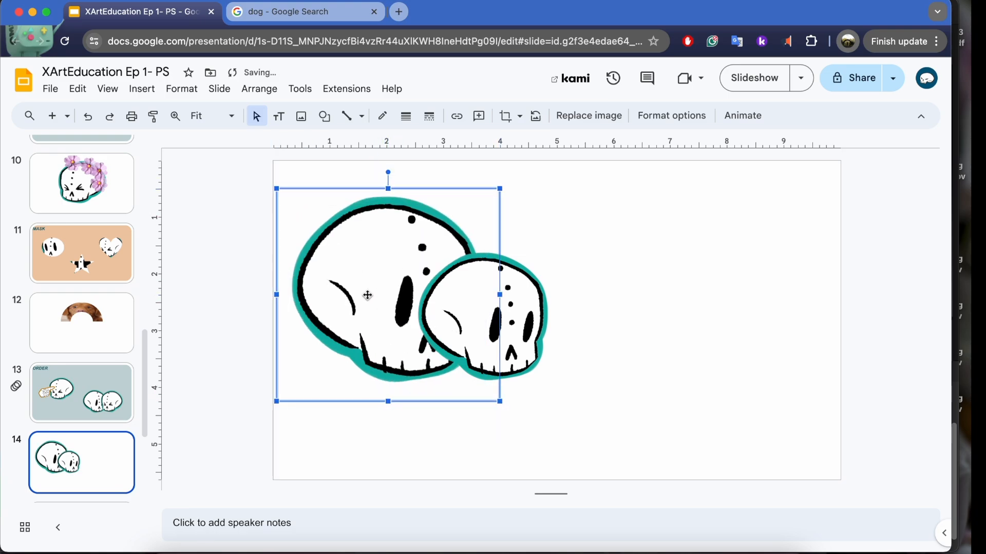
Step: Bring the large skull to the front of the small one and review its order options
right_click(353, 256)
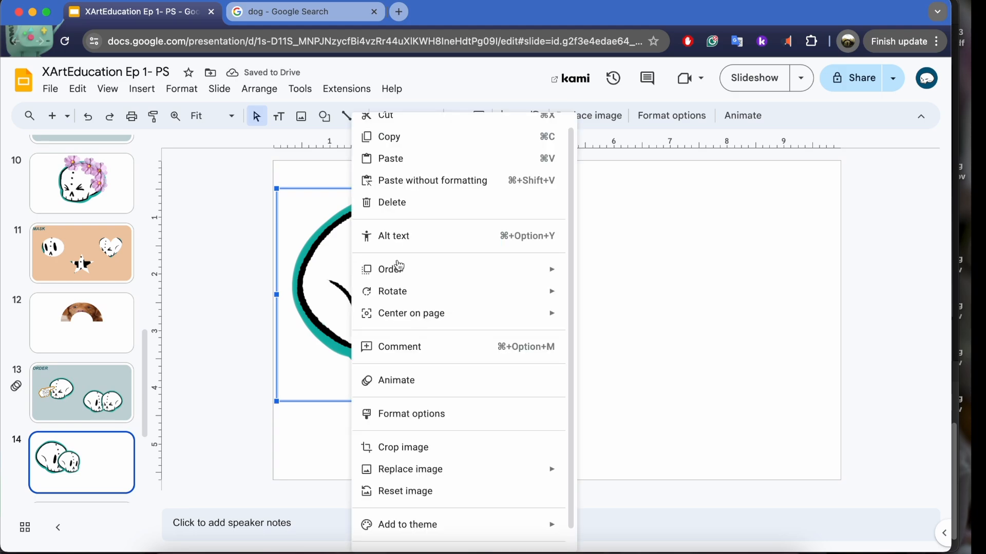
mouse_move(447, 272)
click(608, 273)
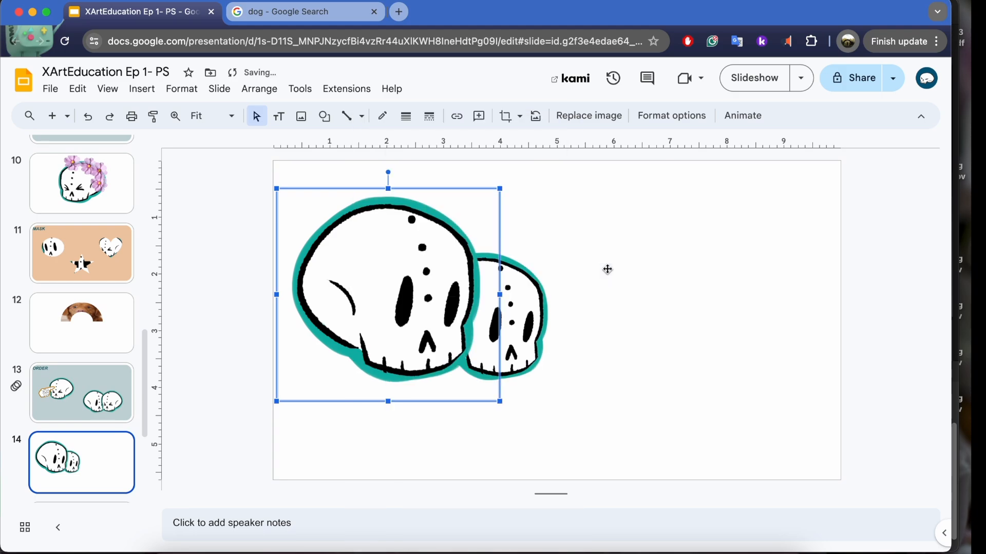
click(645, 267)
right_click(393, 294)
mouse_move(465, 285)
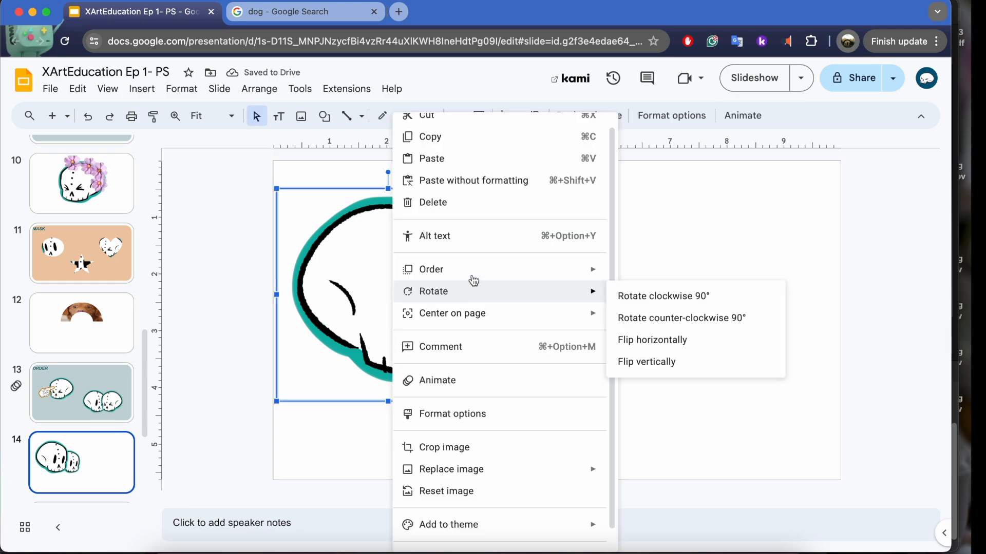
mouse_move(498, 269)
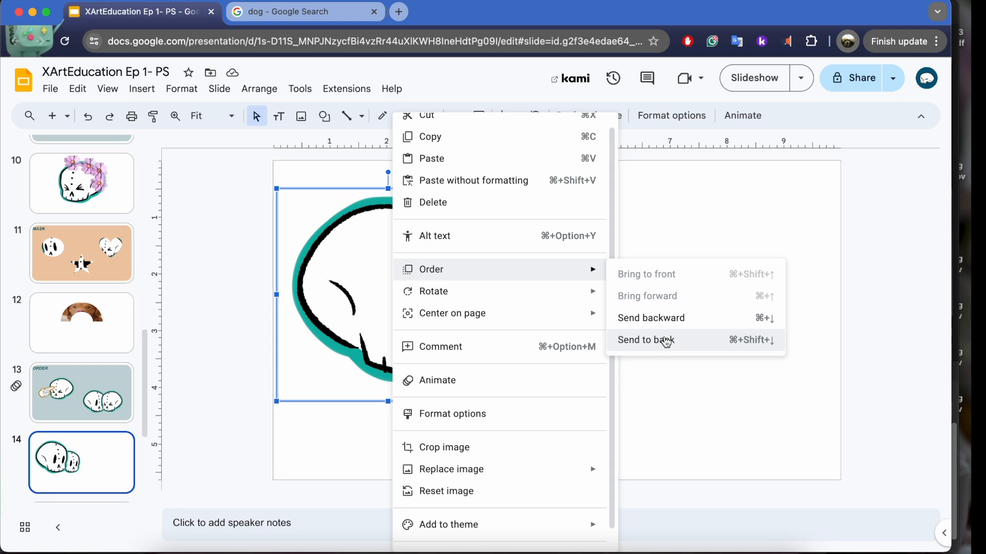
click(687, 427)
Step: Duplicate the small skull and place the copy over the large skull's lower left side
click(432, 327)
click(510, 322)
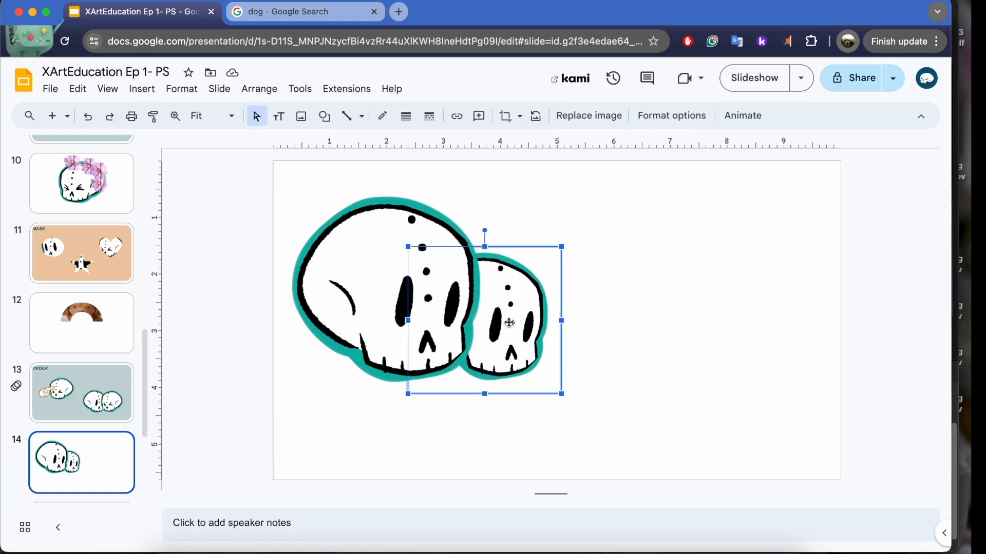
key(ctrl+d)
drag(513, 331, 361, 317)
Step: Send the large skull one level backward in the stacking order
click(437, 268)
right_click(438, 270)
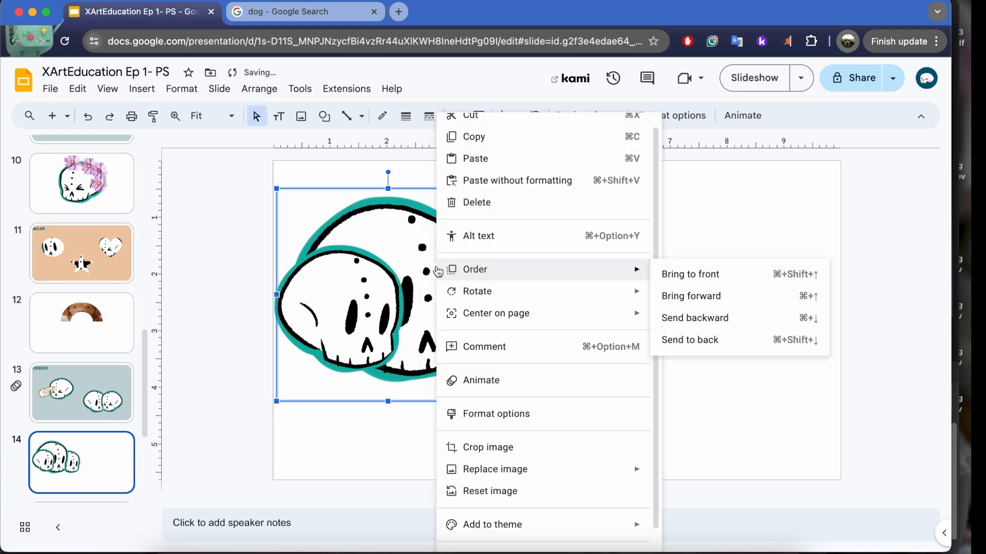
click(695, 319)
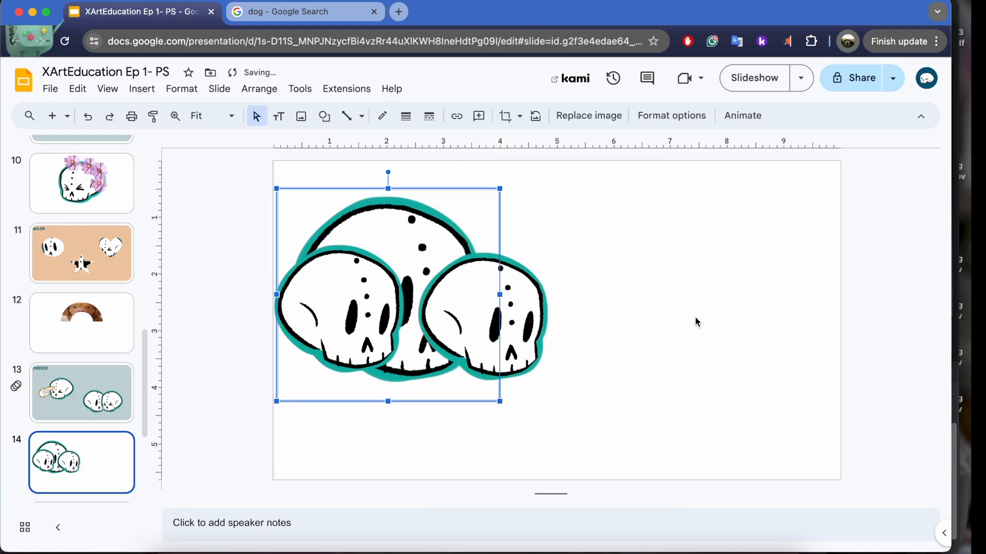
Step: Move the left small skull to the large skull's upper right and send it one level backward behind the other small skull
click(357, 313)
right_click(356, 311)
mouse_move(362, 314)
click(268, 371)
drag(336, 324, 472, 267)
right_click(497, 248)
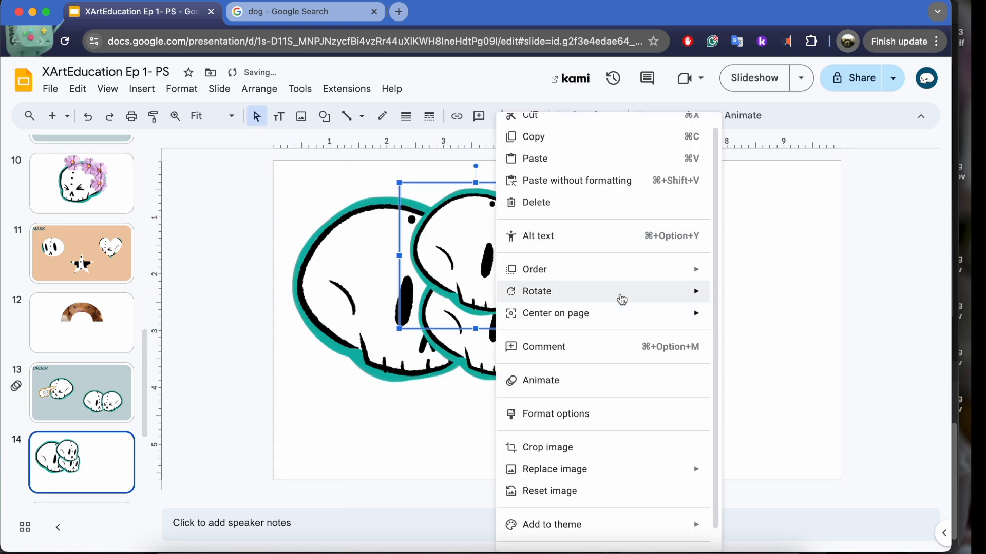
mouse_move(660, 273)
click(745, 314)
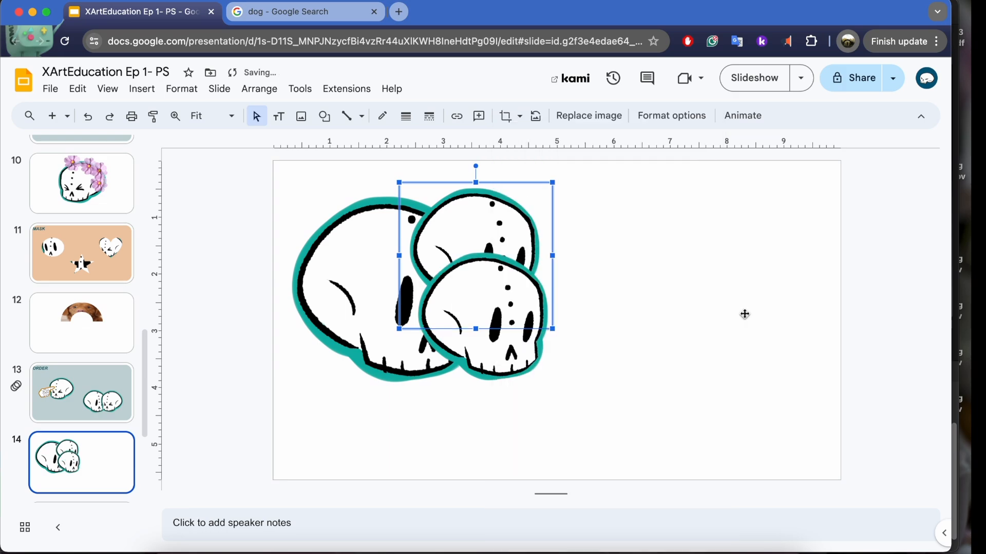
Step: Send the upper small skull to the back, behind the large skull
right_click(494, 211)
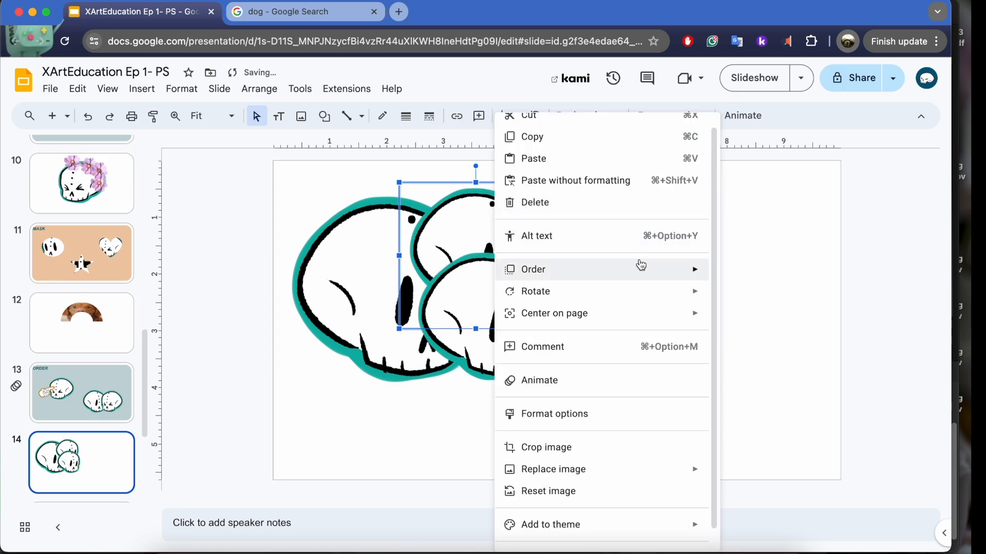
mouse_move(639, 268)
click(789, 341)
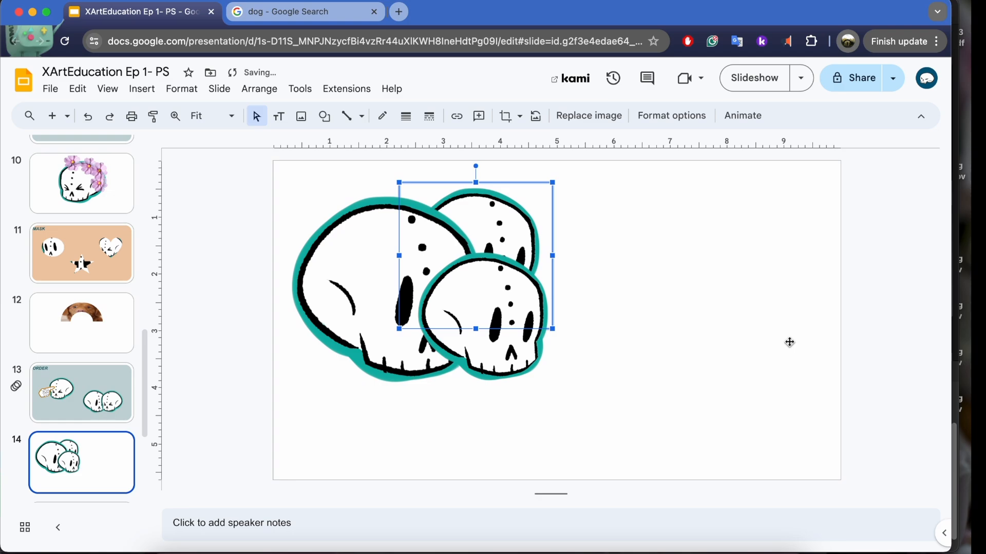
click(644, 294)
Step: Draw a triangle about 1.5 inches wide and 1.3 inches tall in the slide's upper right area
click(324, 116)
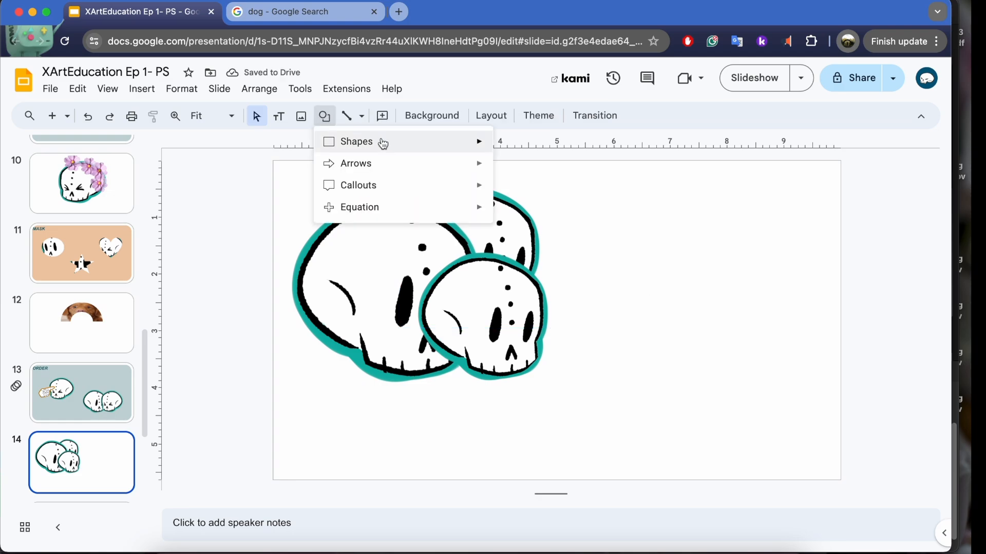
mouse_move(458, 144)
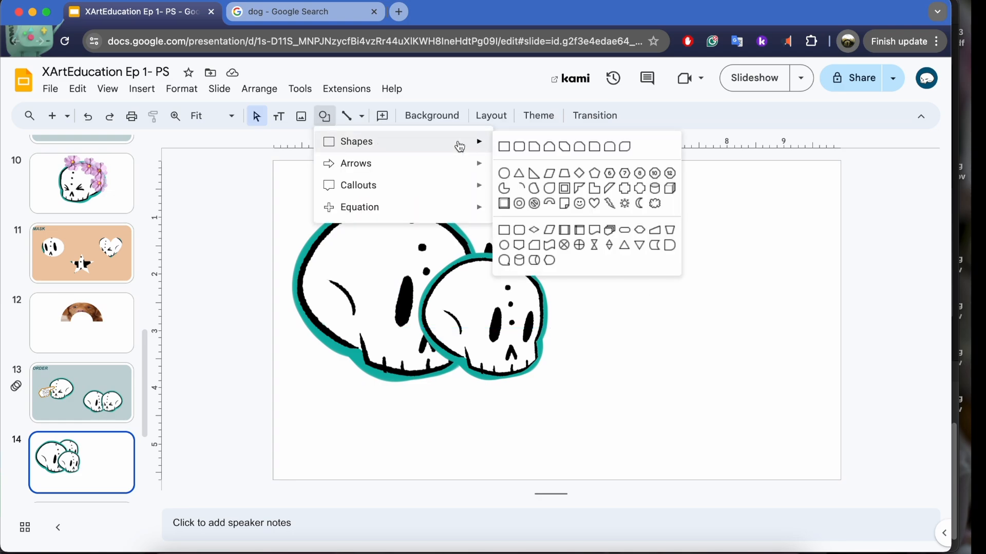
click(512, 176)
drag(644, 194, 732, 268)
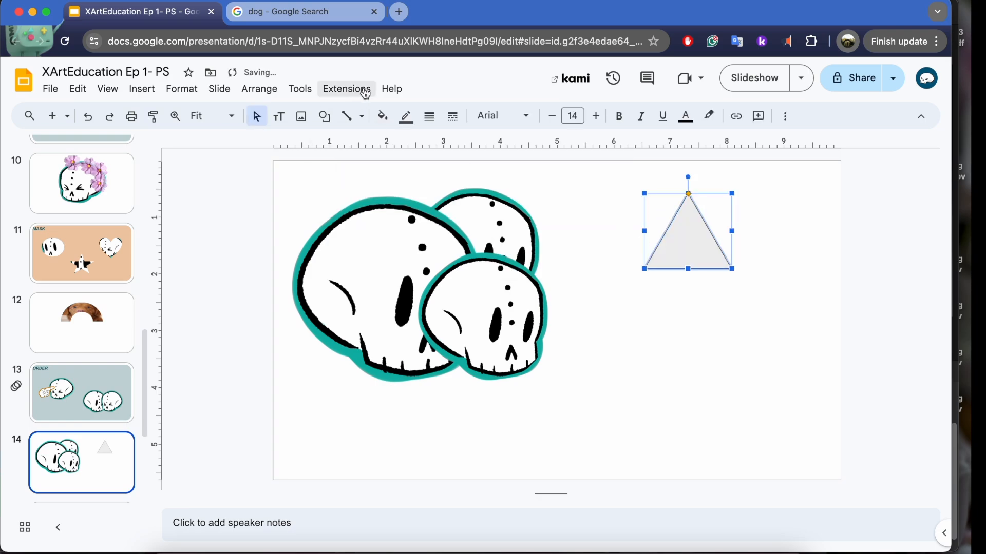
Step: Make the triangle's outline transparent and fill it with the theme's blue
click(406, 116)
click(455, 377)
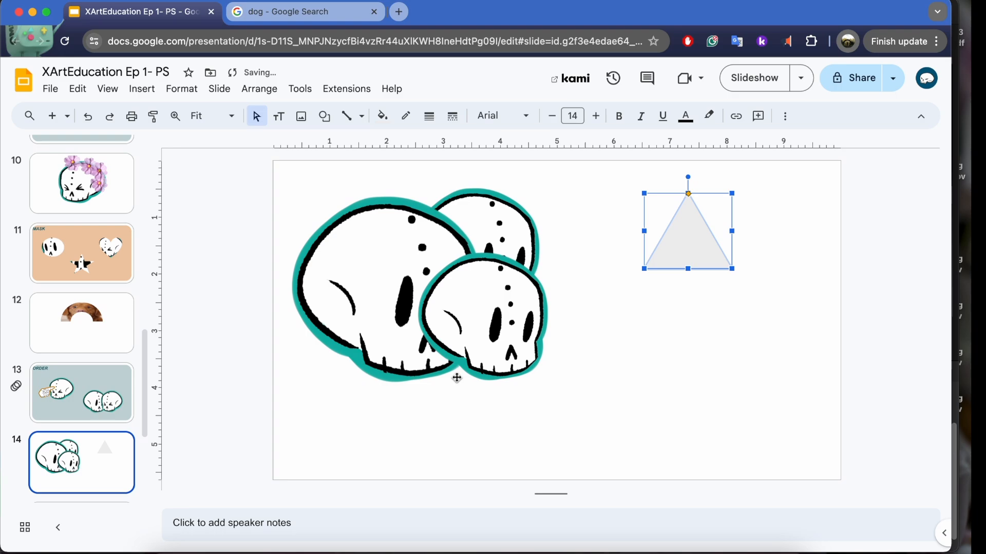
click(382, 116)
click(455, 189)
click(695, 361)
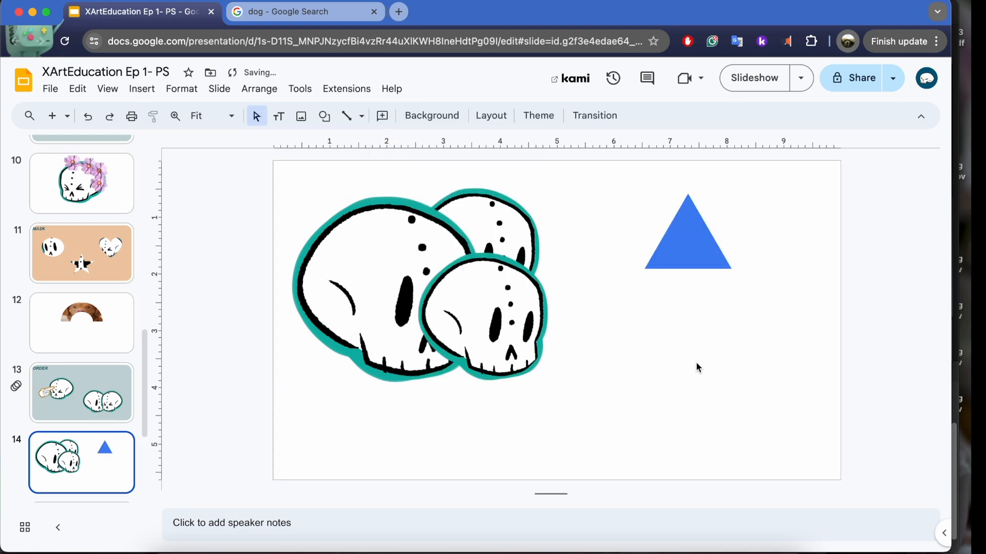
Step: Duplicate the blue triangle, overlap the copy slightly below and right of the original, and fill it with the theme's teal
click(675, 247)
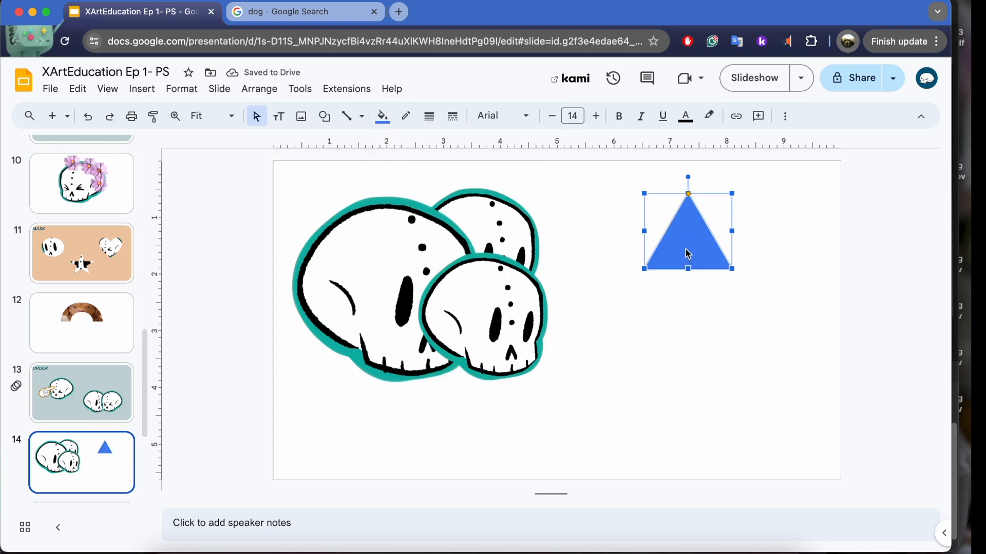
drag(693, 250, 739, 266)
click(382, 119)
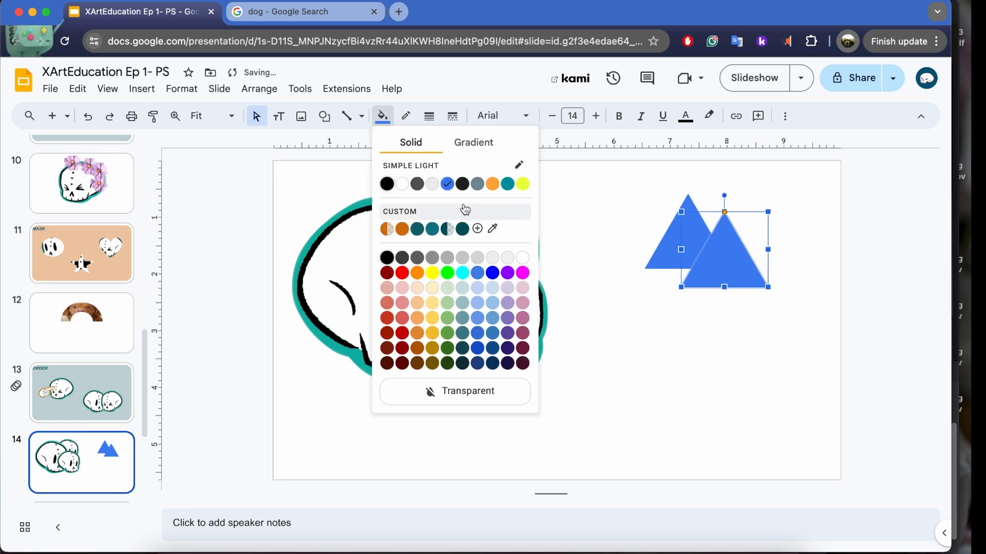
click(508, 190)
click(741, 367)
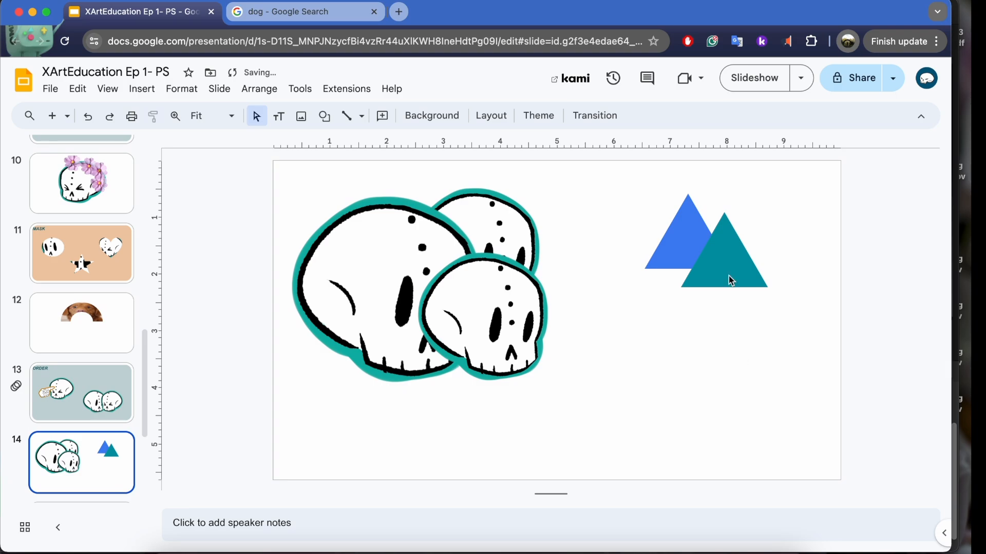
Step: Change the front triangle's fill to the theme's yellow
click(726, 254)
click(382, 116)
click(519, 183)
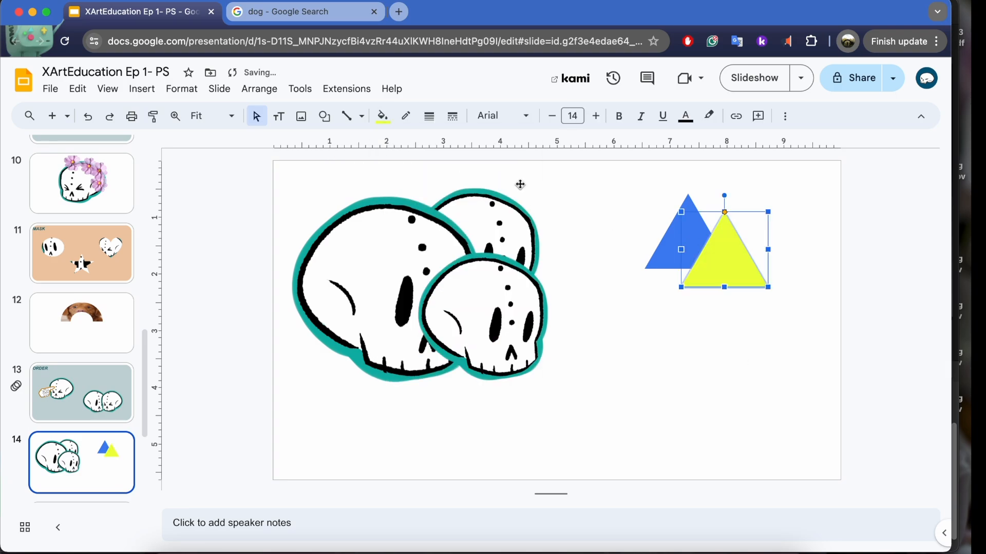
Step: Enlarge both triangles together to about 2.4 inches wide and 2 inches tall each, positioned to the right of the skulls
click(769, 372)
drag(630, 215, 683, 355)
drag(737, 385, 779, 363)
click(766, 200)
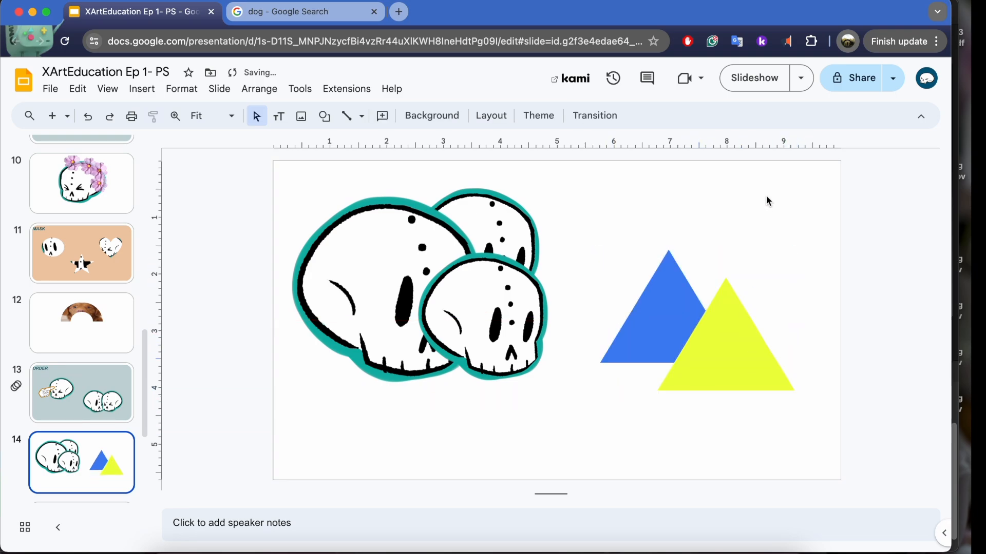
Step: Bring the blue triangle to the front, over the yellow one
click(660, 318)
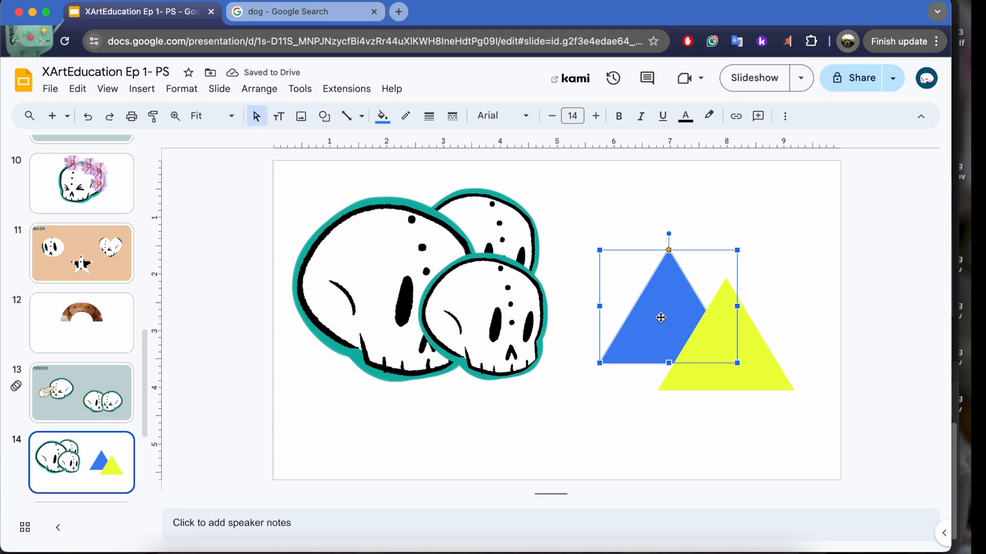
right_click(663, 322)
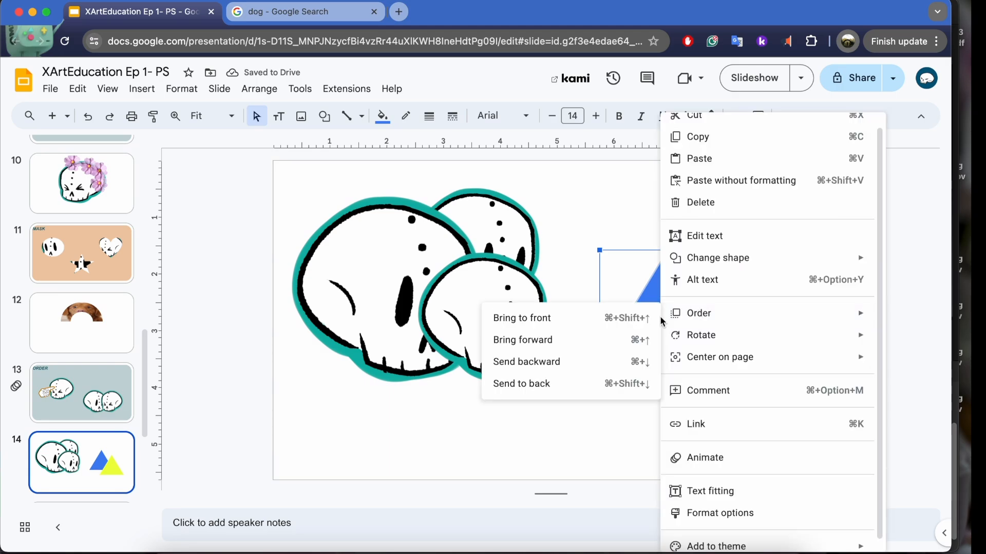
mouse_move(678, 321)
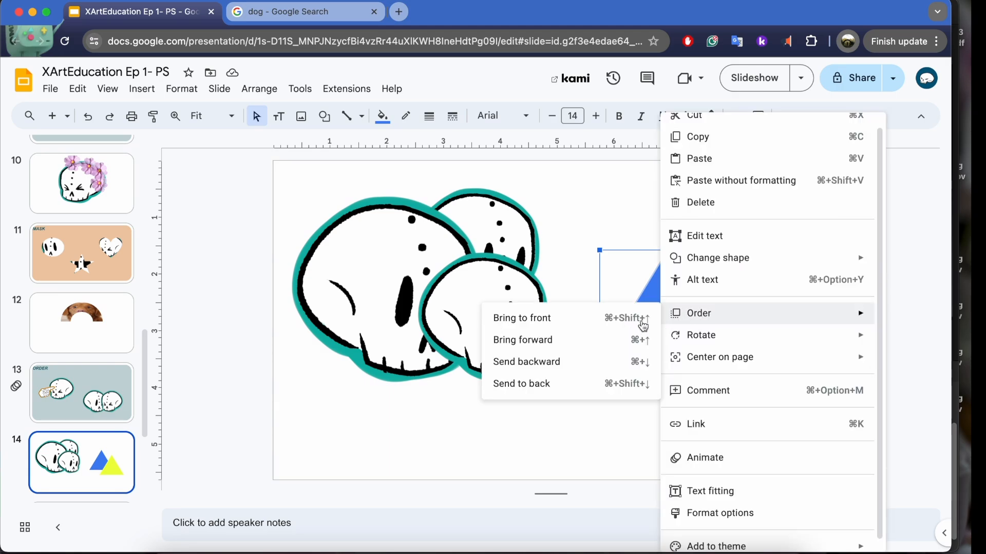
click(572, 319)
click(617, 178)
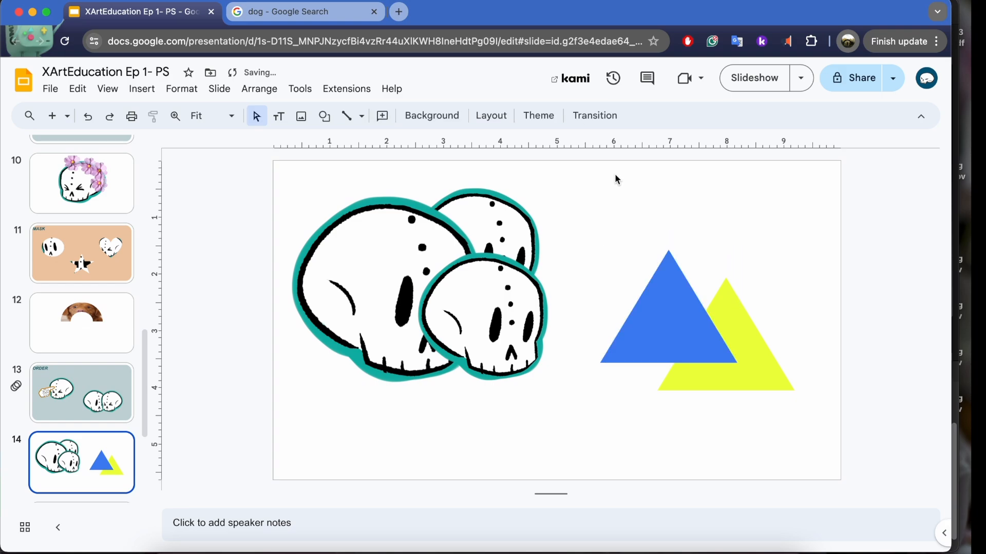
Step: Bring the yellow triangle to the front, over the blue one
click(762, 353)
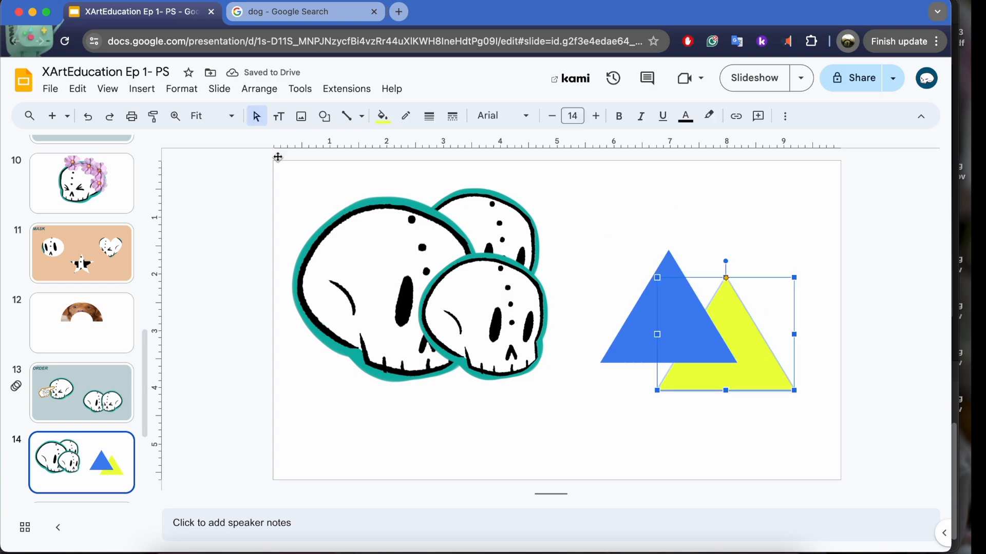
click(257, 93)
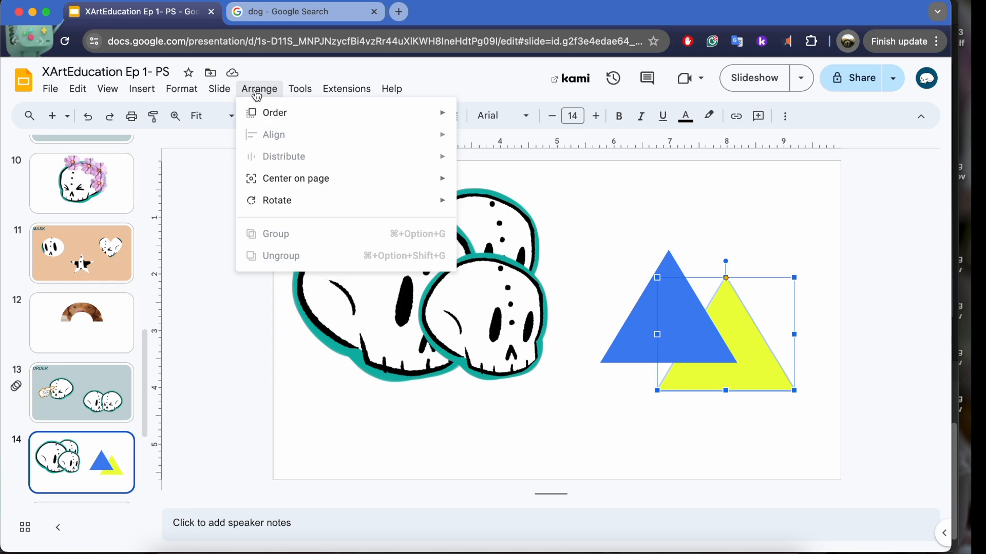
mouse_move(432, 124)
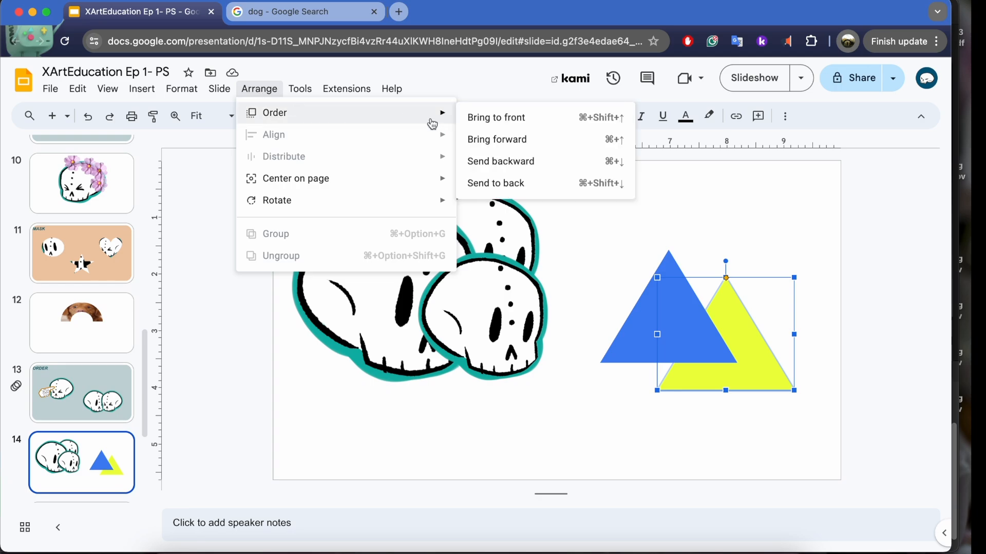
click(481, 119)
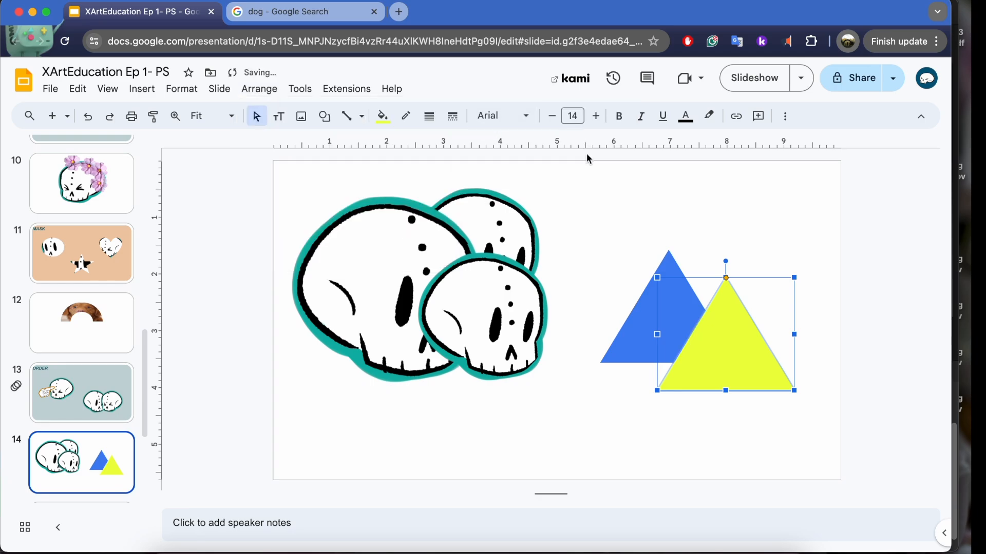
click(742, 215)
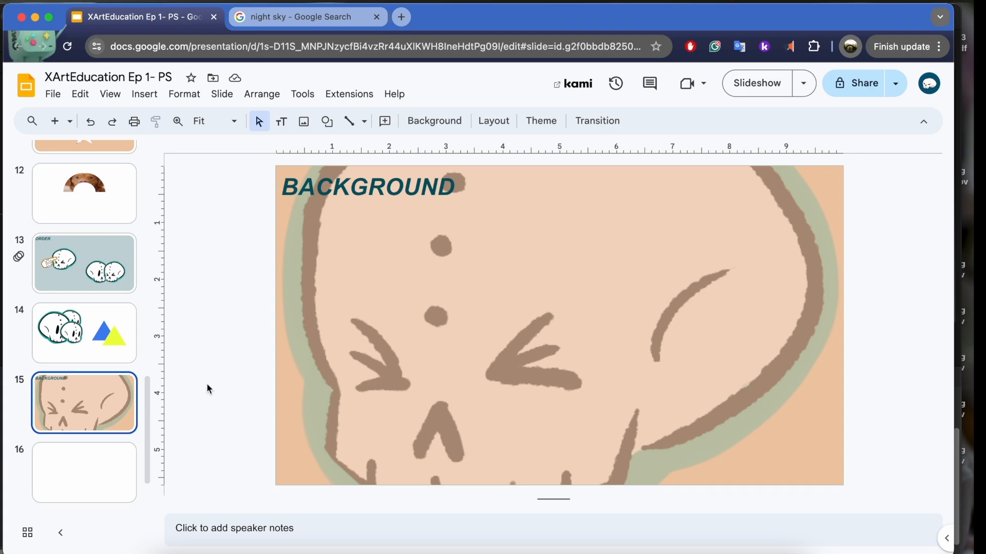
Step: Copy the front skull image from slide 14 and paste it onto the blank slide 16
click(352, 348)
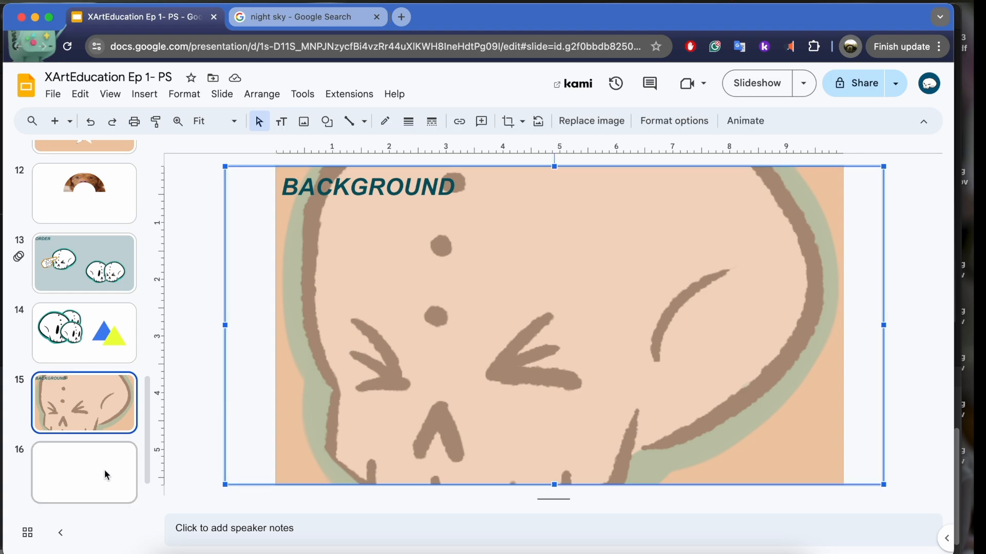
click(83, 339)
click(447, 345)
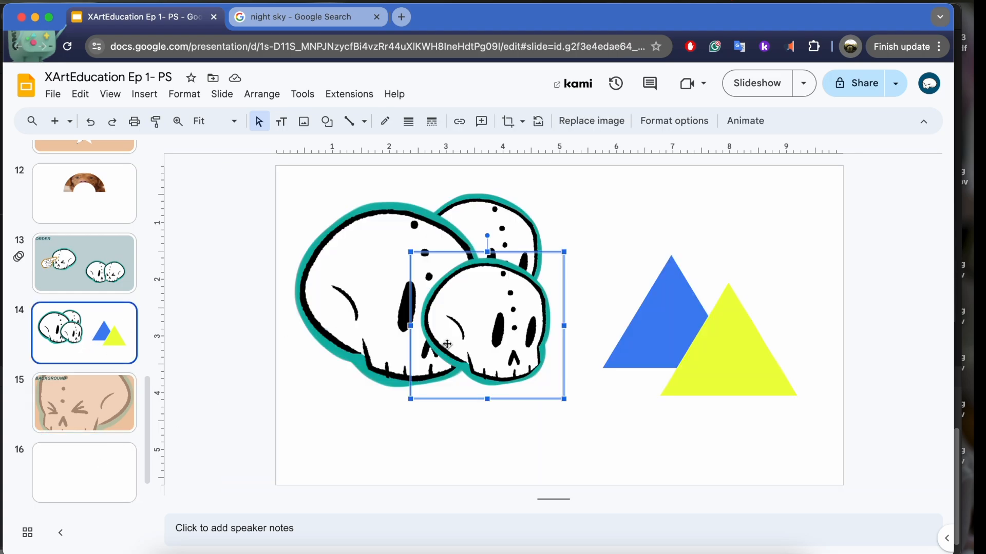
key(ctrl+c)
click(103, 478)
key(ctrl+v)
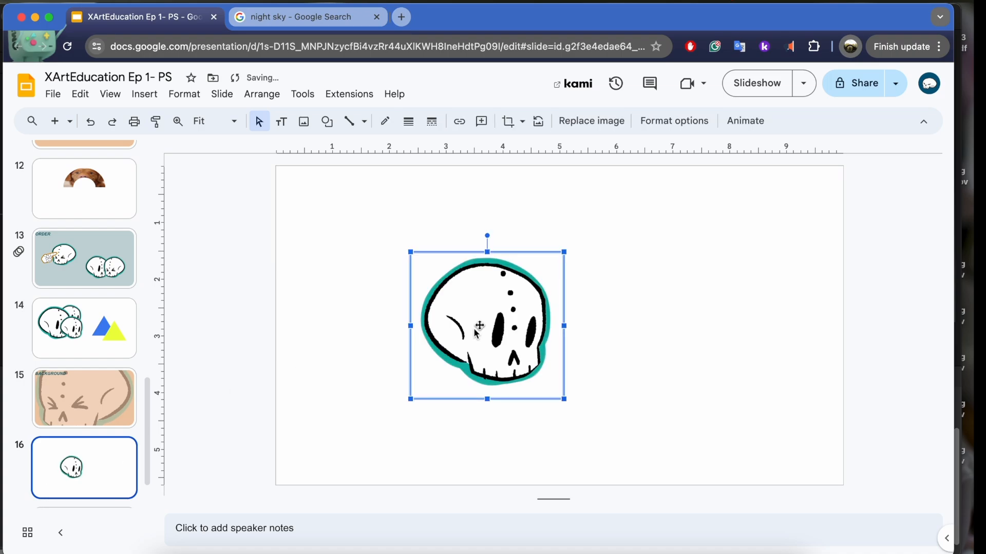
Step: Enlarge the pasted skull proportionally to about 7.4 inches wide so it extends past the slide's top and left edges
drag(409, 250, 281, 169)
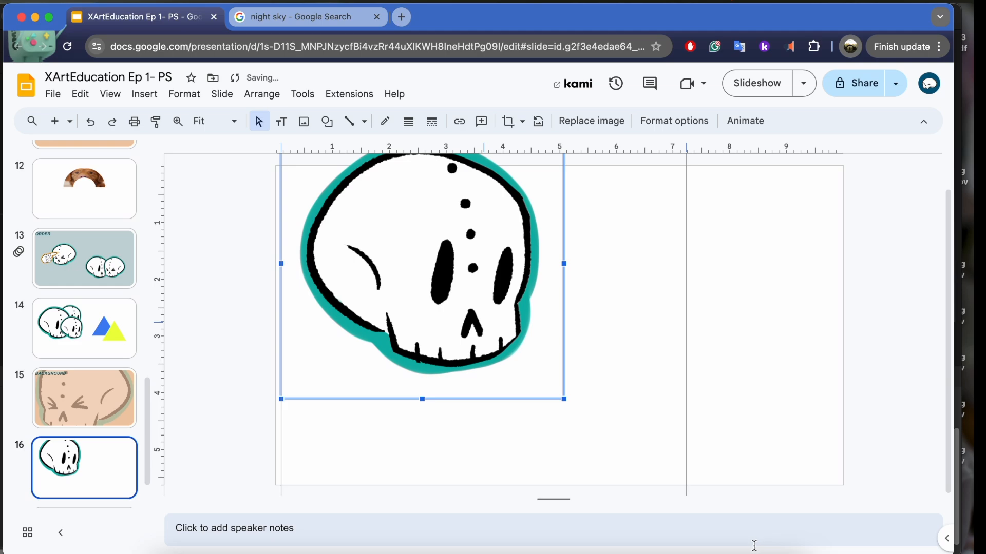
drag(566, 399, 655, 455)
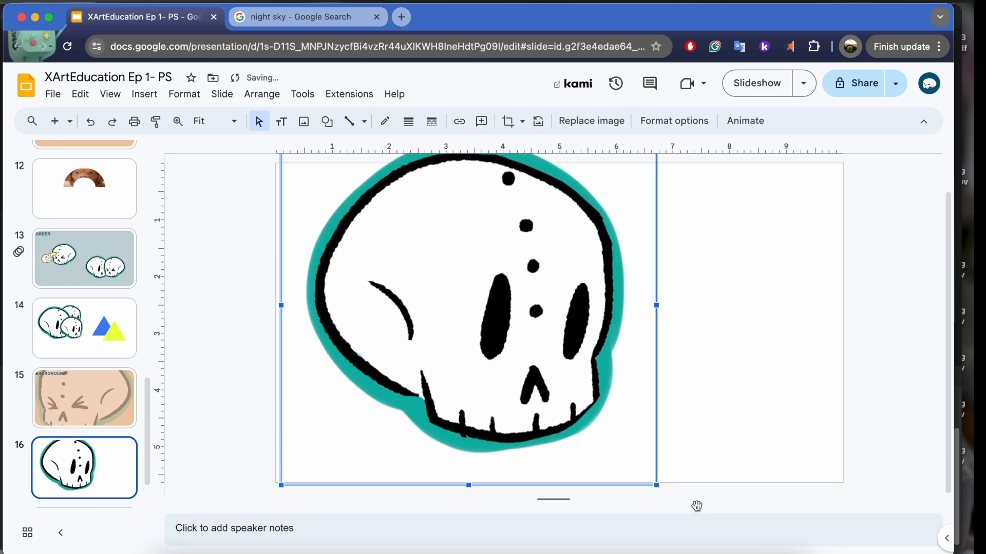
scroll(636, 422, up, 2)
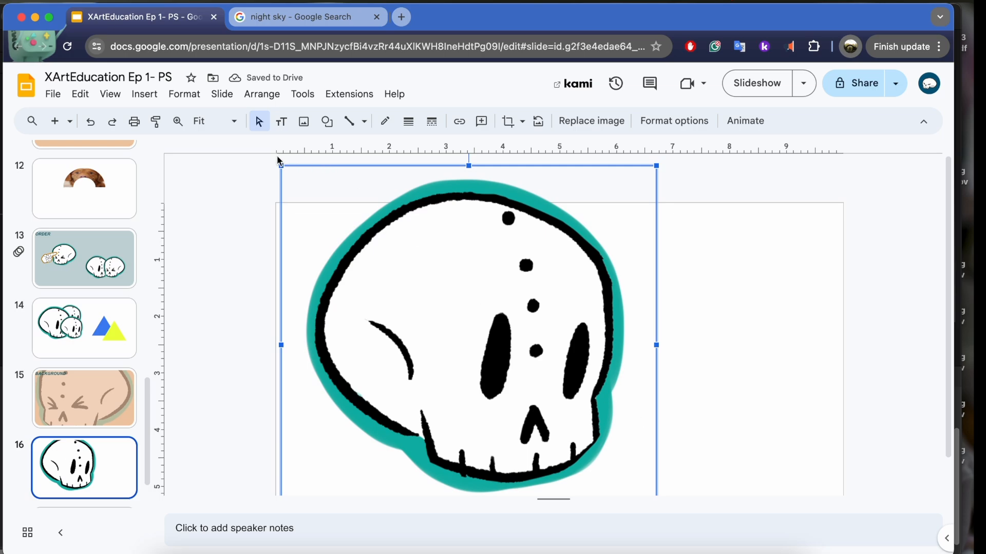
drag(280, 165, 250, 149)
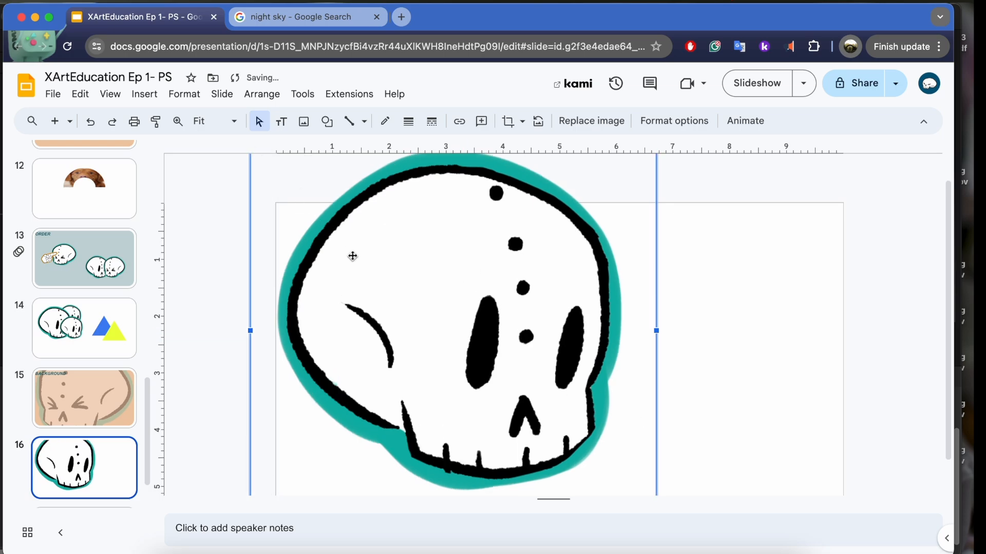
scroll(352, 256, down, 2)
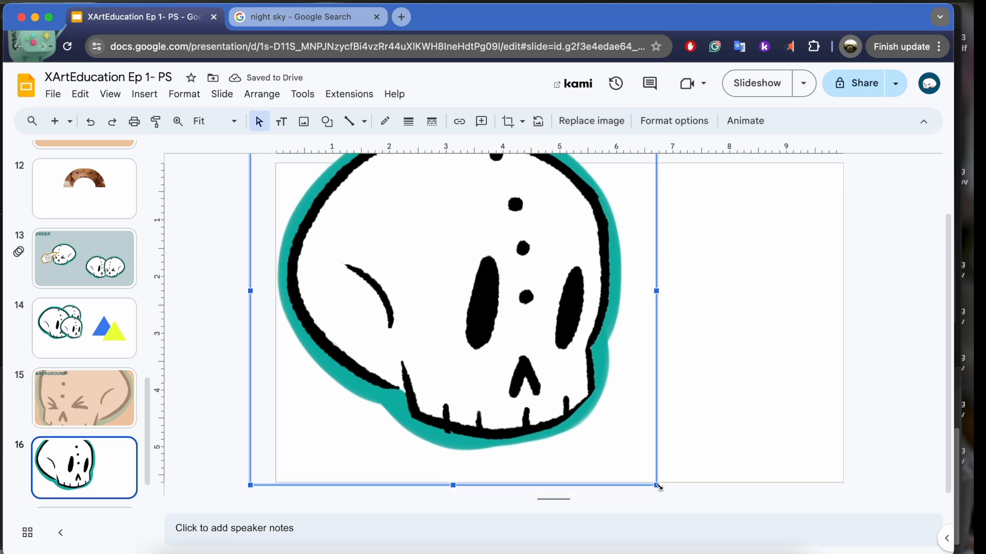
scroll(610, 443, up, 3)
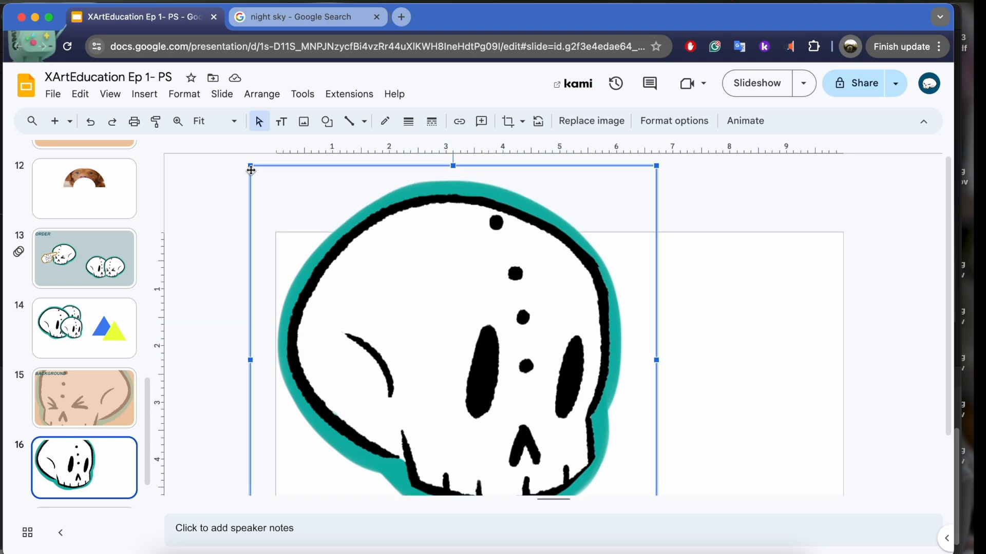
drag(249, 165, 238, 215)
scroll(449, 266, down, 3)
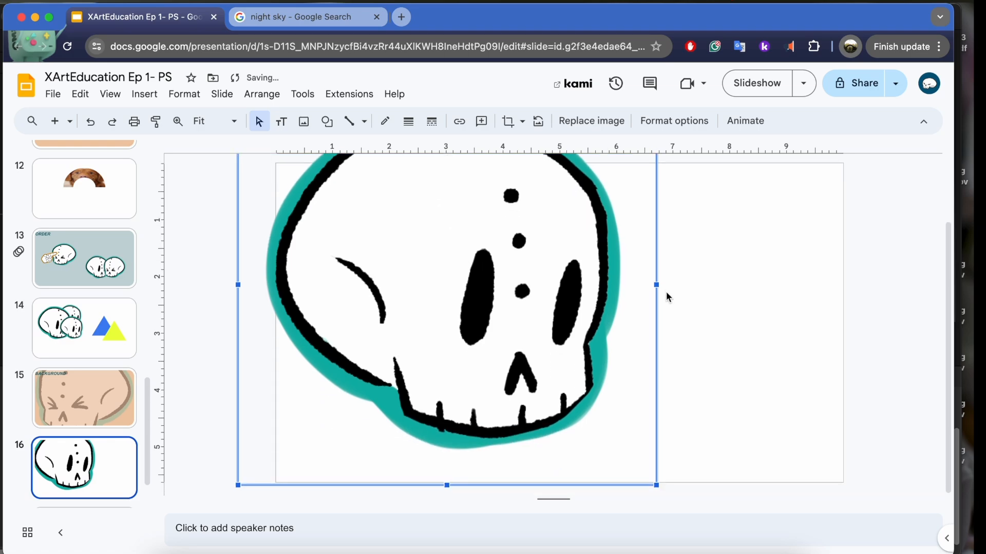
Step: Stretch the skull horizontally to about 11.2 inches wide and move it down so it spans the whole slide
drag(656, 285, 878, 285)
drag(674, 269, 675, 304)
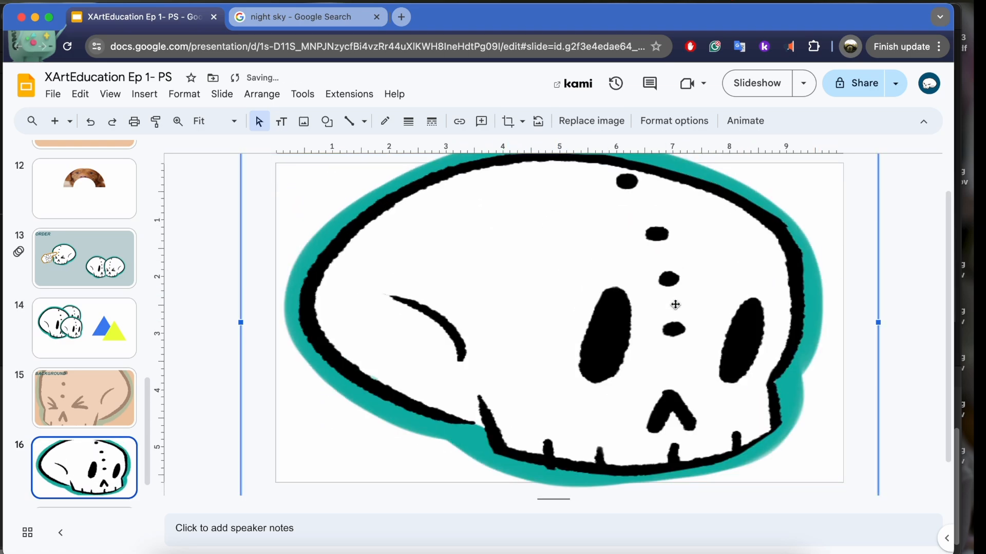
drag(625, 257, 616, 284)
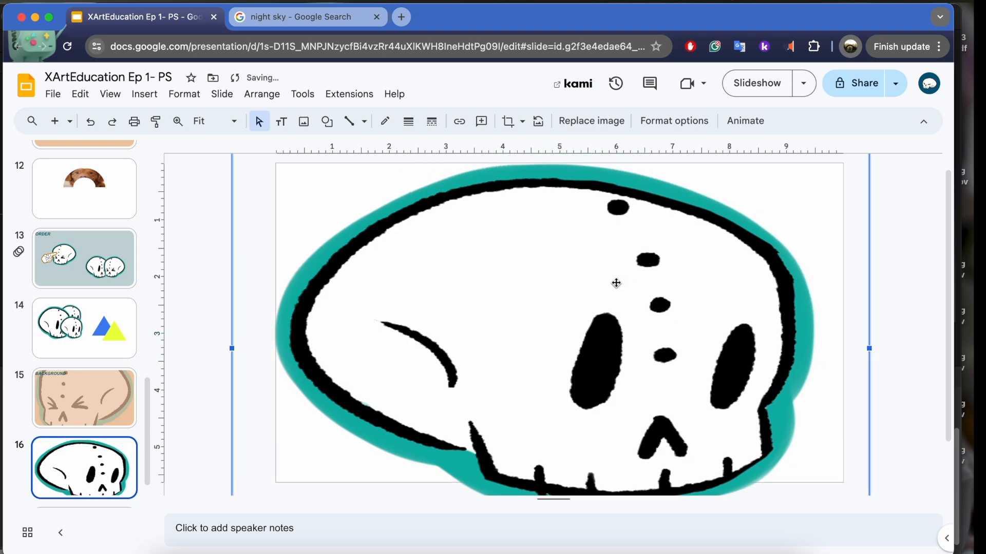
click(198, 219)
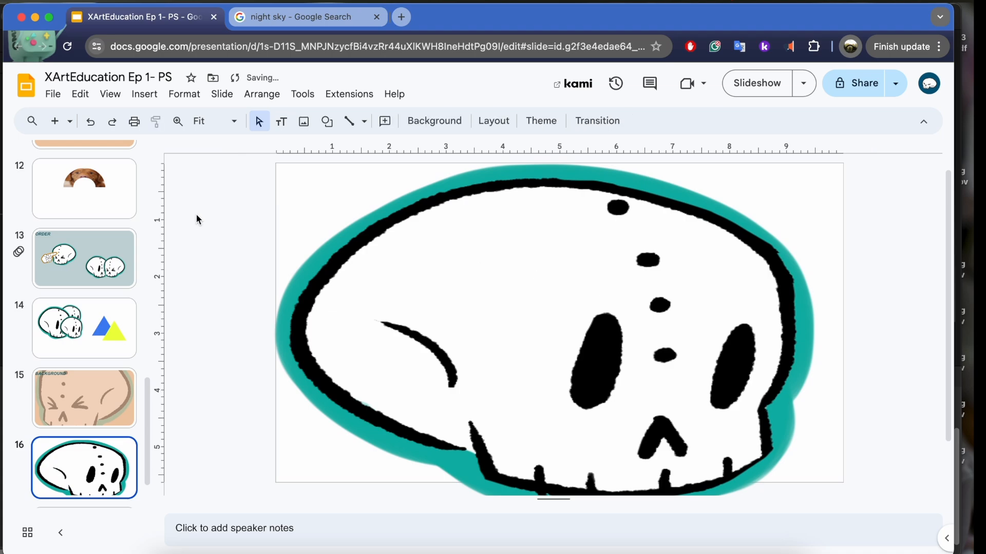
Step: Add a text box about 4.5 by 1.8 inches over the skull reading "XART" in bold 60-point type
click(280, 125)
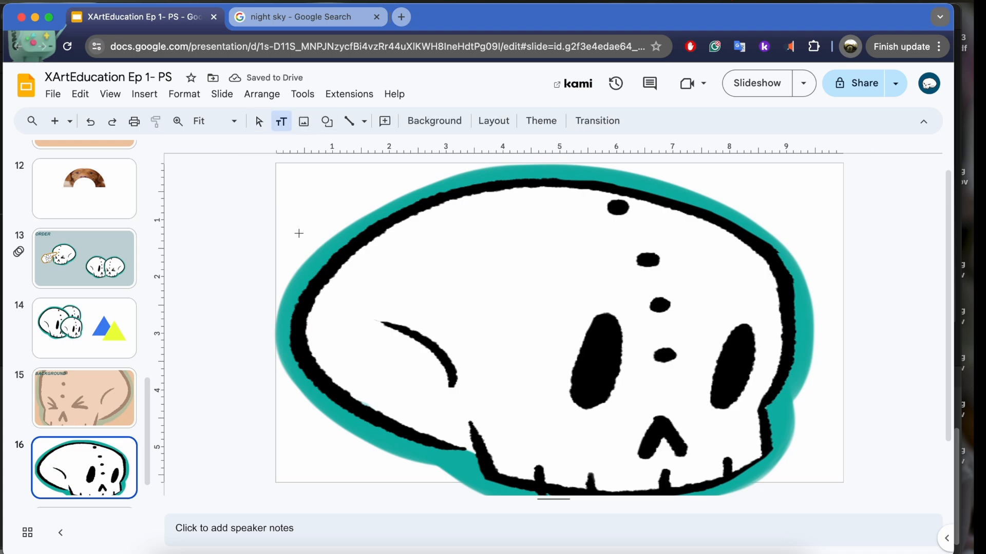
drag(299, 234, 563, 339)
text(XART)
key(super+a)
click(621, 122)
click(576, 121)
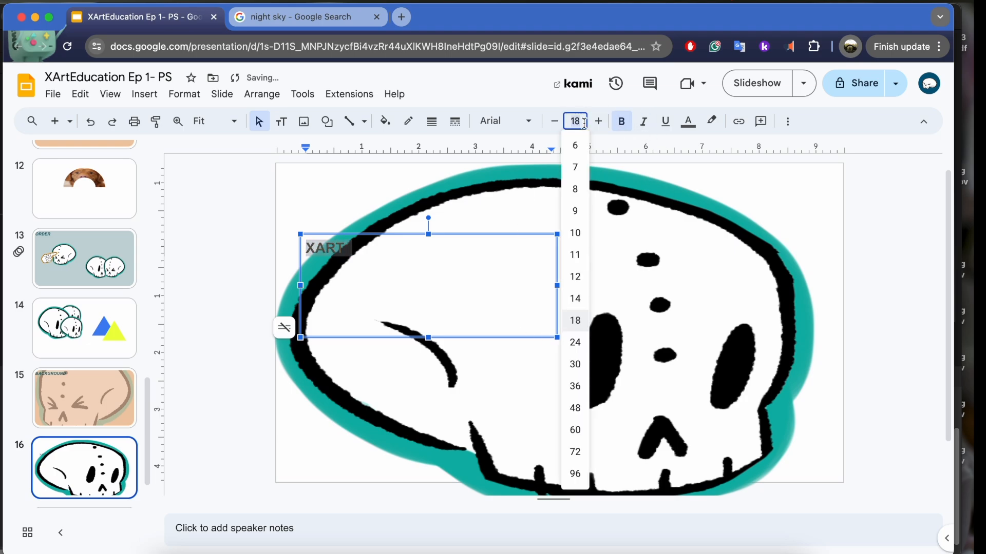
click(575, 432)
click(218, 251)
Step: Move the XART text box toward the middle of the slide and colour its text dark orange
click(456, 262)
drag(458, 238, 639, 286)
click(568, 309)
double_click(569, 309)
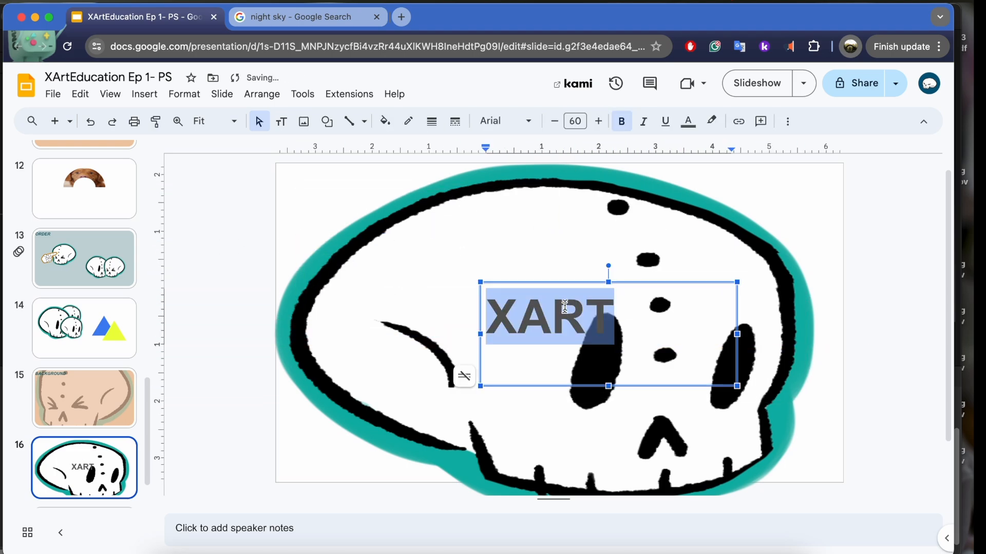
click(690, 123)
click(707, 209)
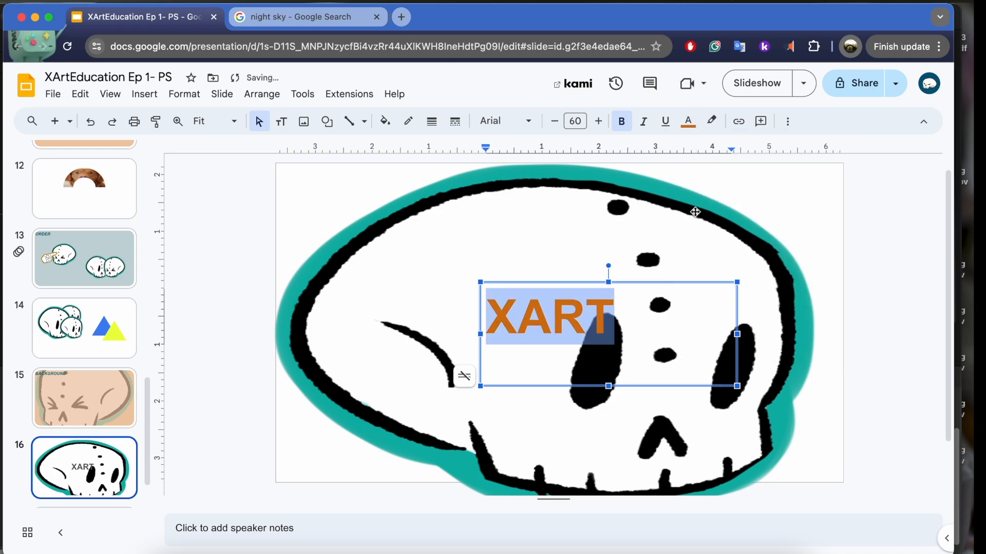
click(234, 277)
click(704, 376)
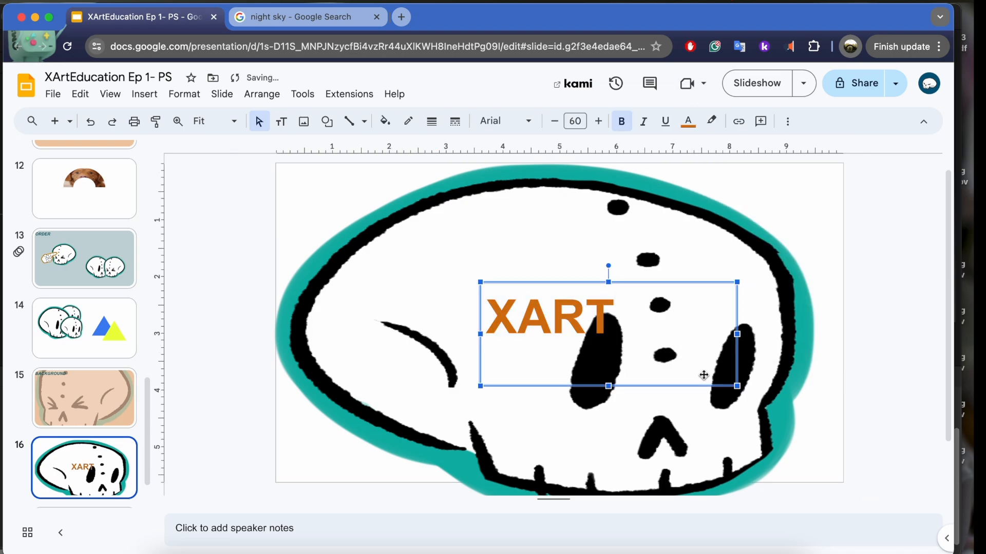
Step: Reduce the large skull image's opacity to 25%
click(365, 290)
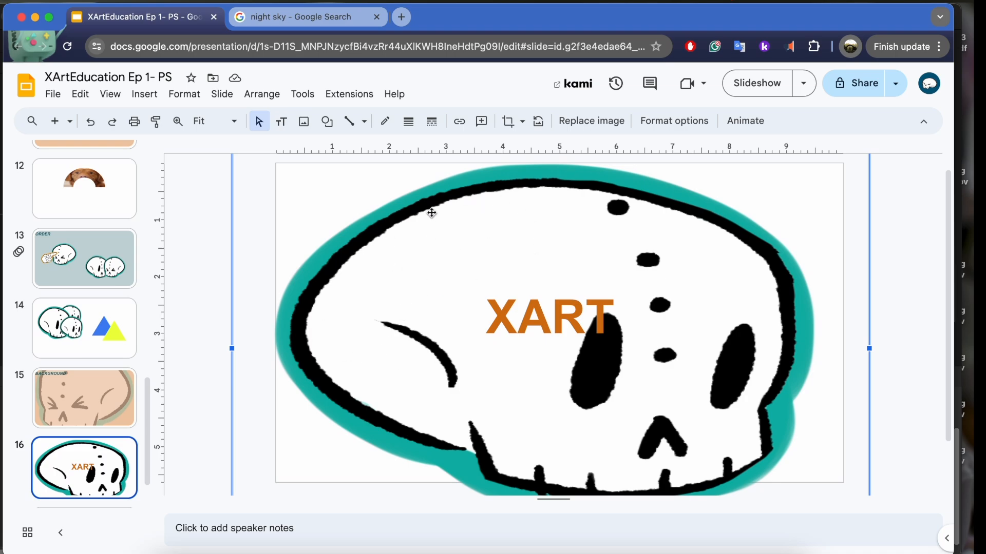
click(681, 126)
drag(862, 339, 784, 335)
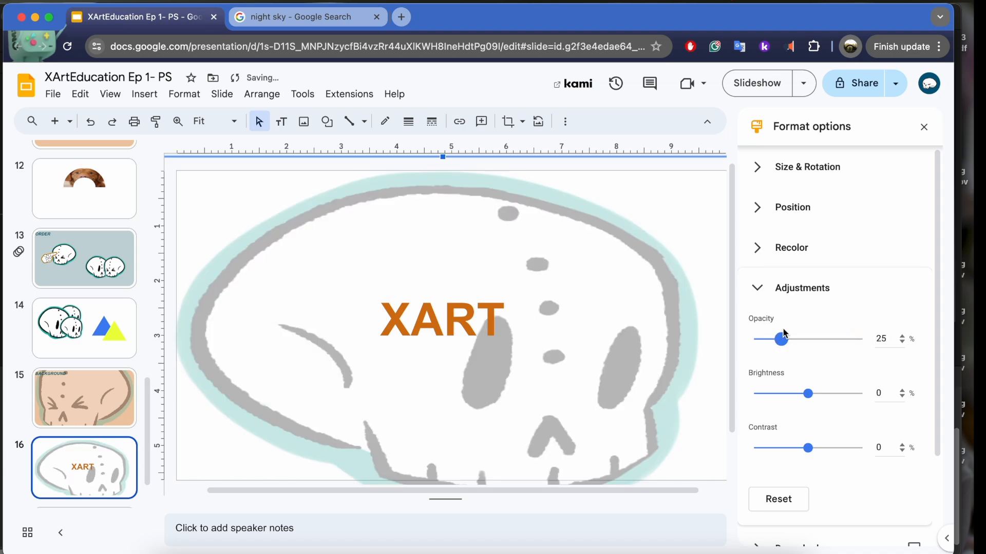
click(929, 126)
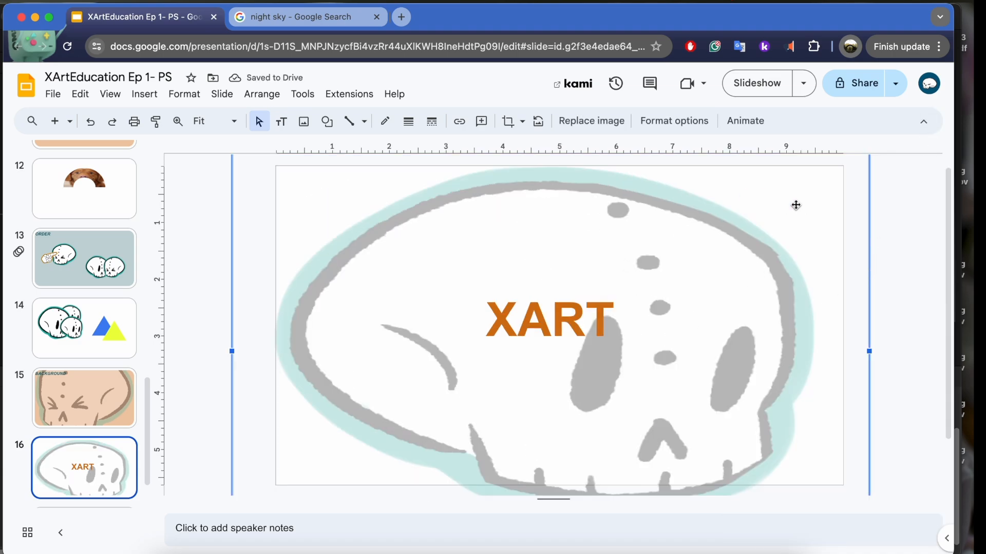
Step: Set the slide 16 background to the custom dark teal colour
click(923, 280)
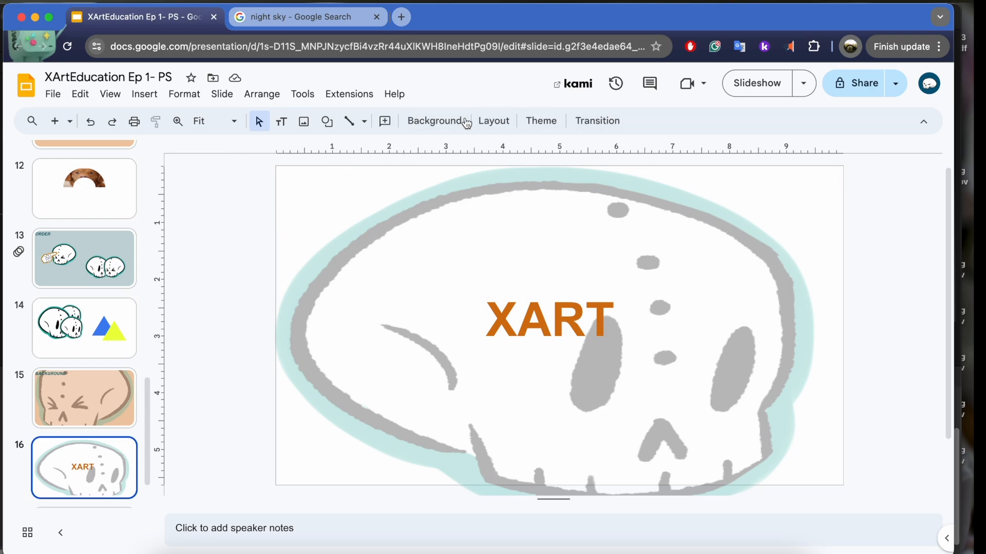
click(450, 121)
click(574, 276)
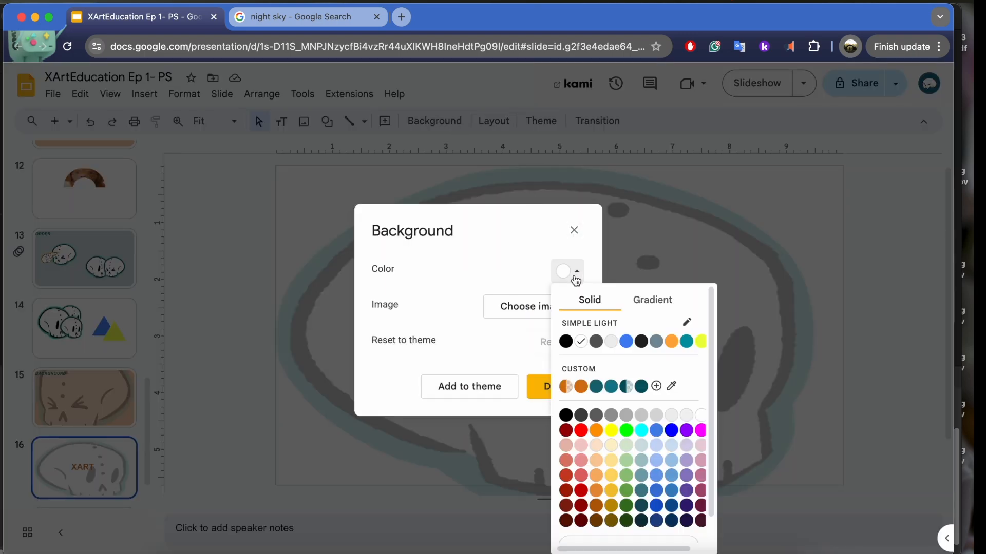
click(596, 386)
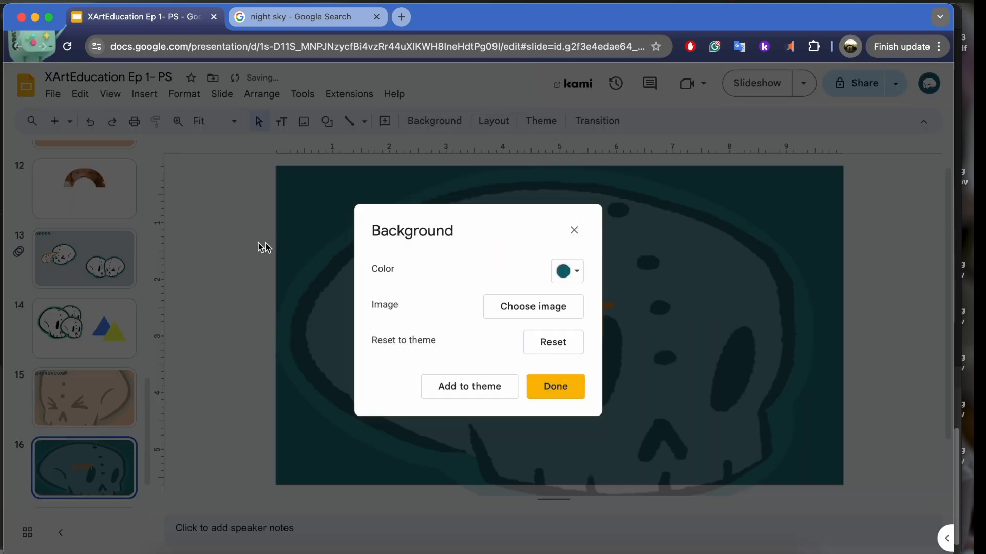
click(546, 386)
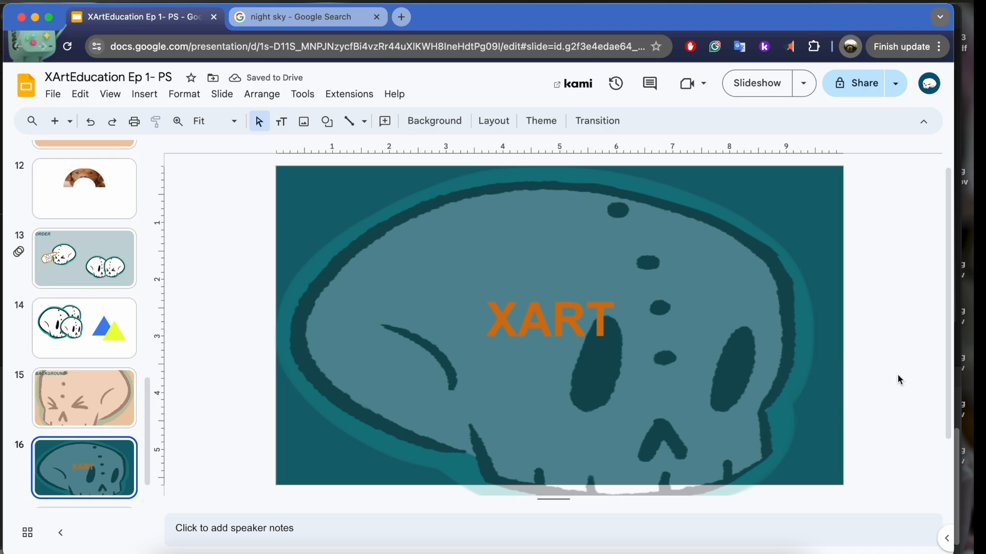
Step: Set the slide 16 background to a magenta-to-orange-to-yellow gradient
click(462, 123)
click(567, 272)
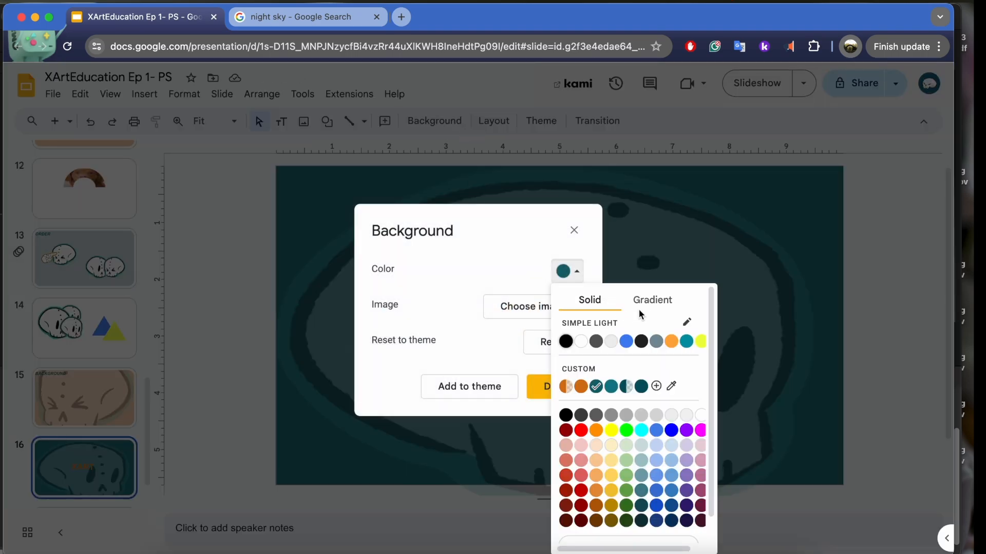
click(639, 308)
click(568, 408)
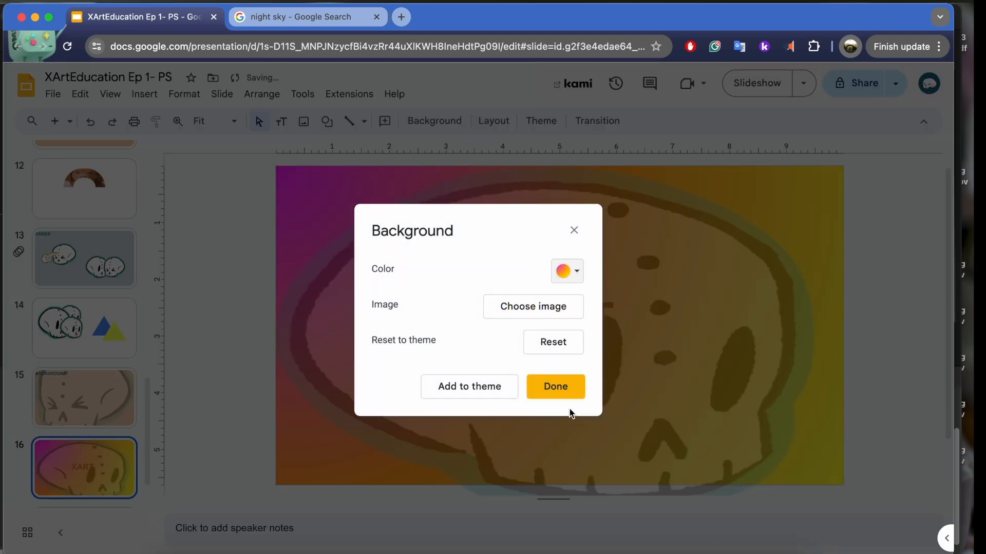
click(558, 391)
click(236, 259)
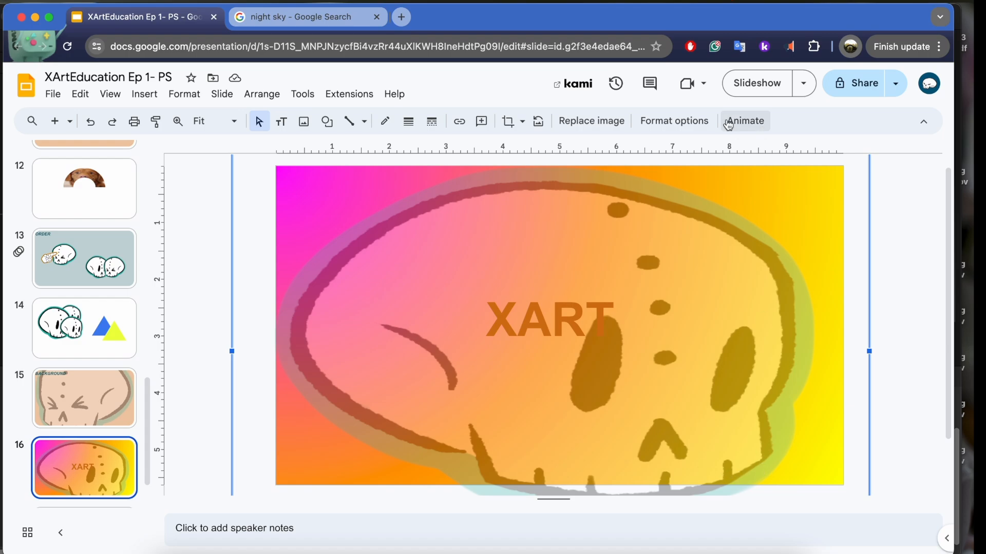
click(216, 228)
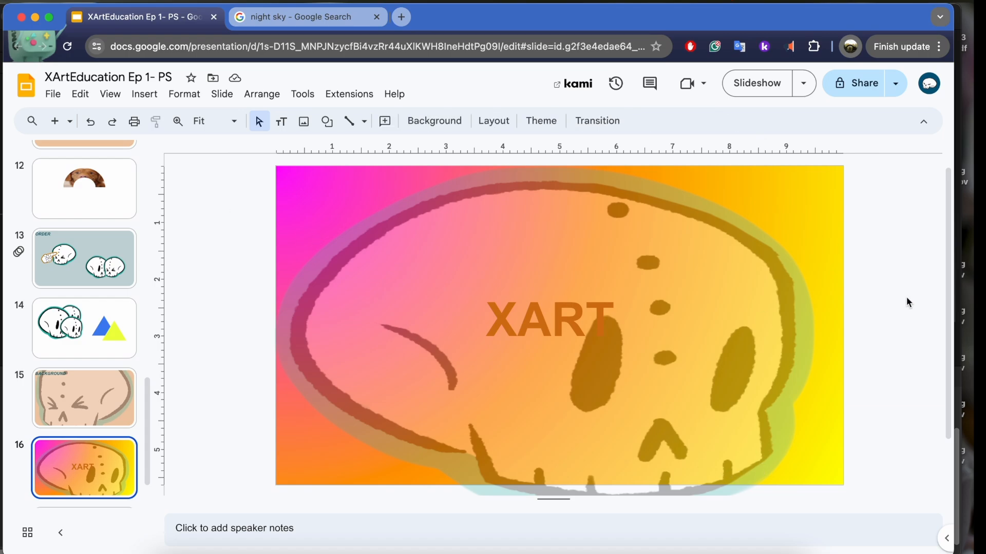
Step: Delete the large skull image from slide 16 and reset the slide background to the theme
click(787, 279)
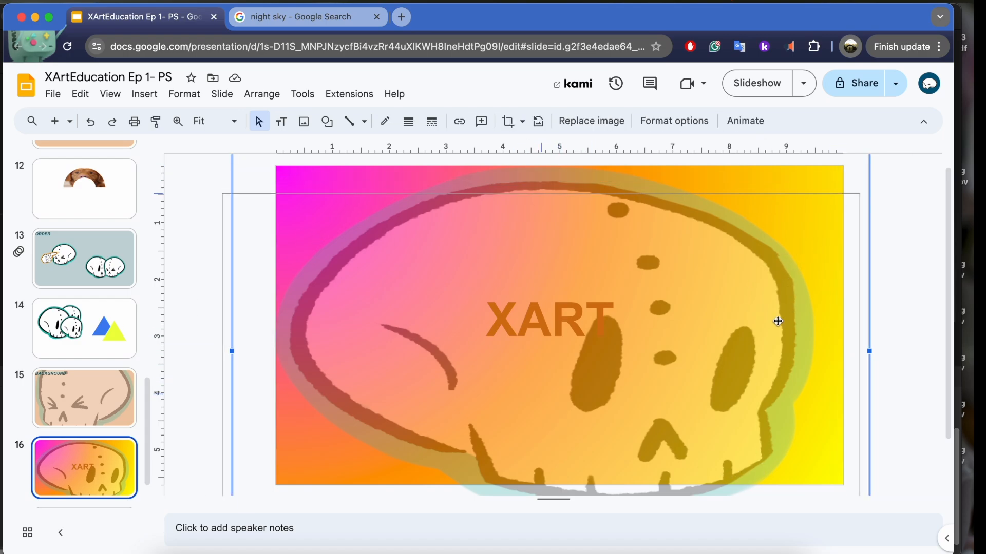
drag(777, 321, 752, 315)
key(BackSpace)
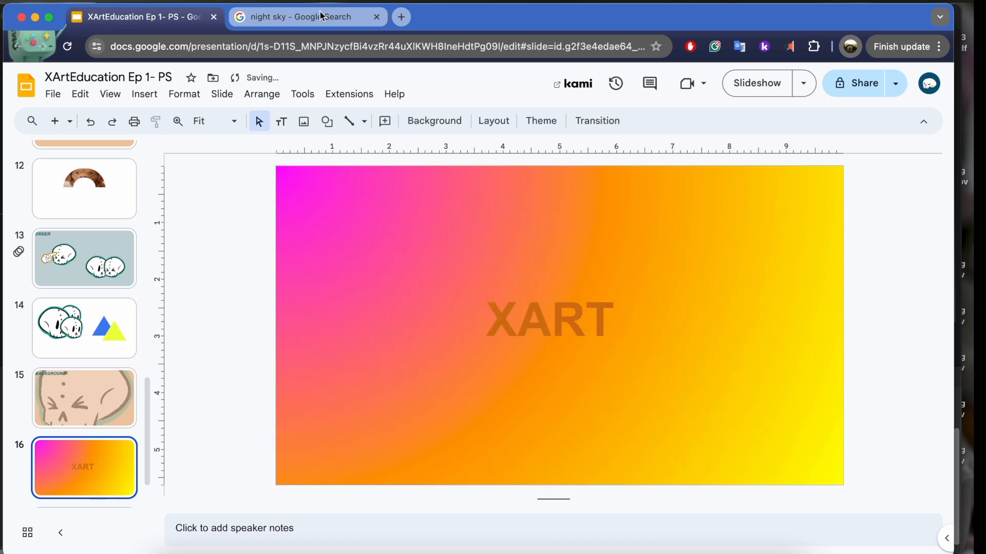
click(451, 123)
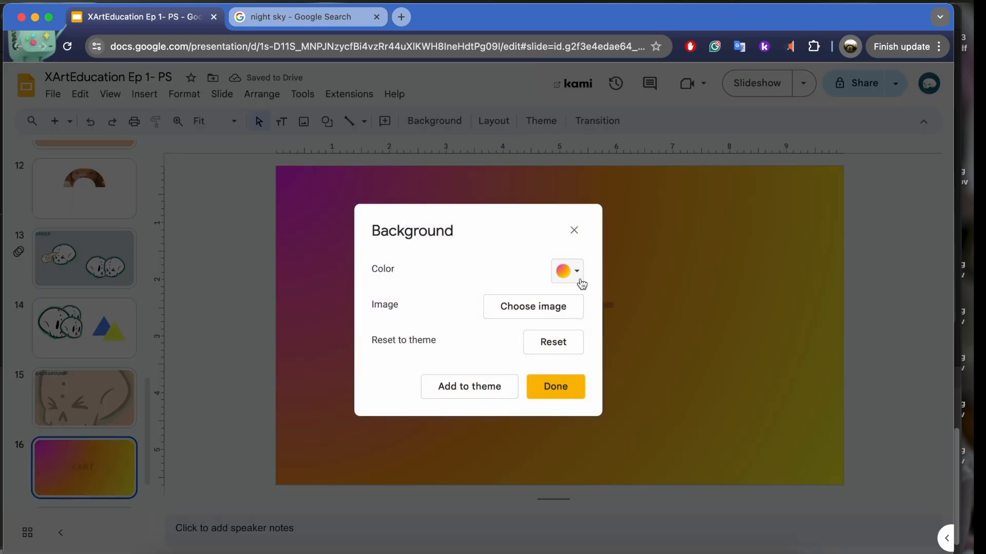
click(567, 341)
click(550, 387)
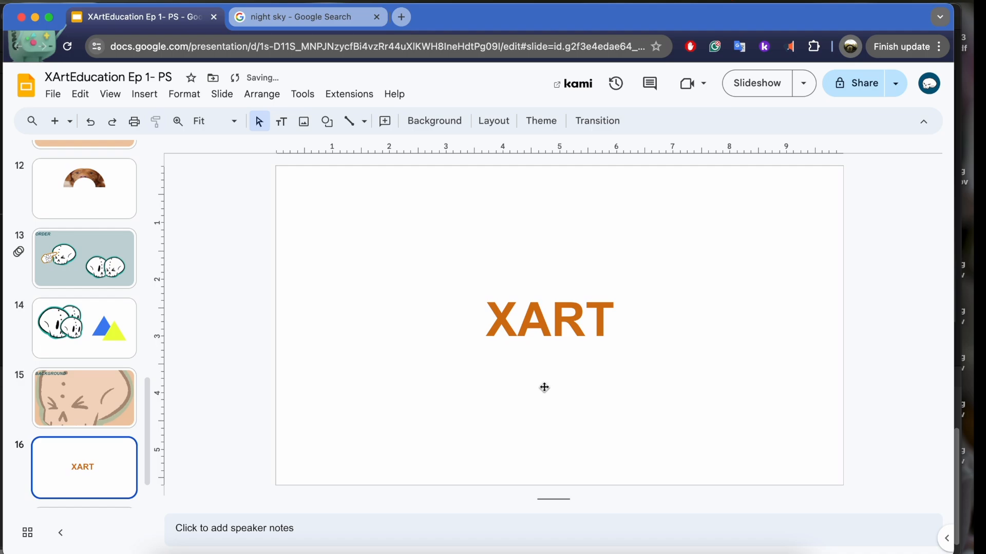
Step: Switch to the "night sky" Google image results and copy the Milky Way photo from 500px ISO
click(342, 21)
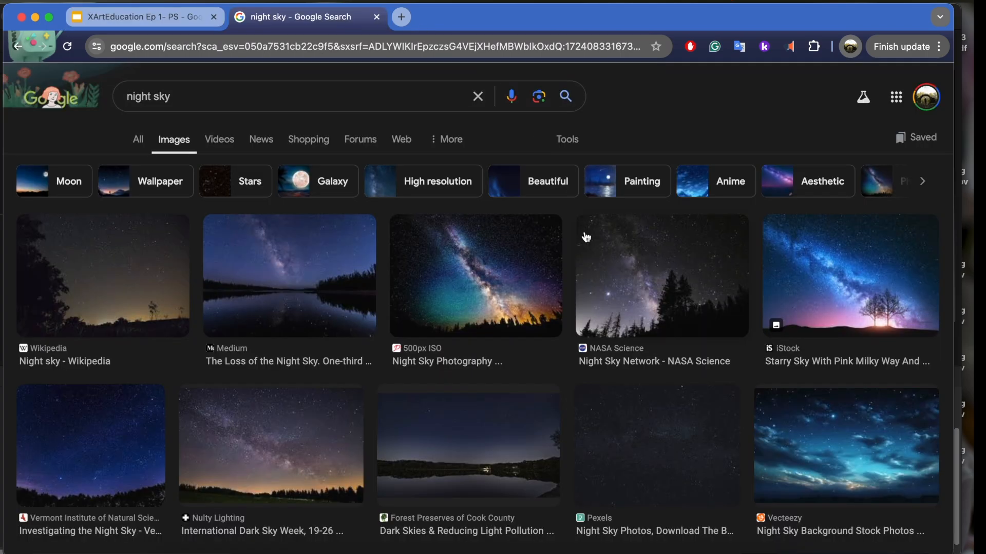
click(482, 275)
right_click(744, 308)
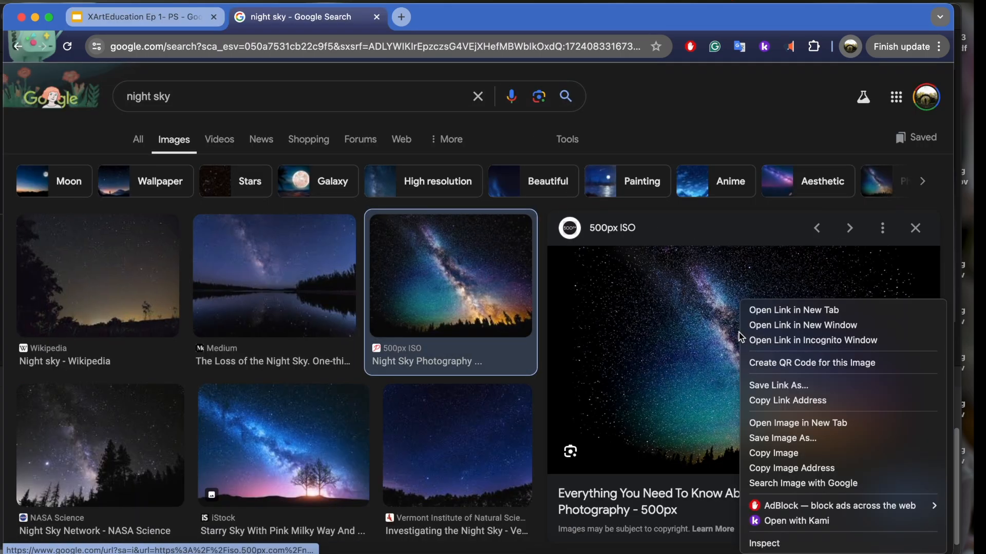
click(796, 453)
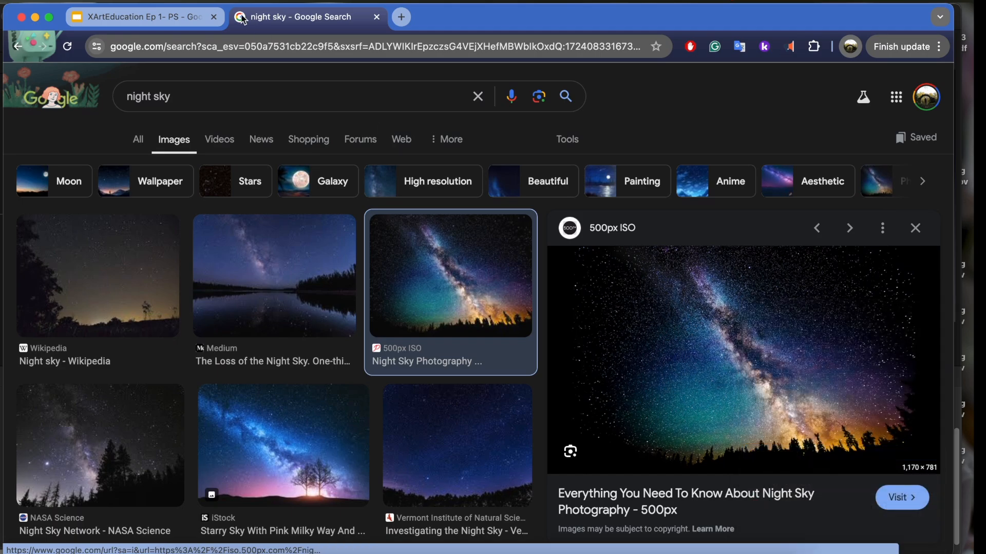
Step: Paste the night sky photo onto slide 16 in the slides deck and enlarge it to cover the whole slide
click(144, 17)
key(super+v)
drag(409, 277, 399, 255)
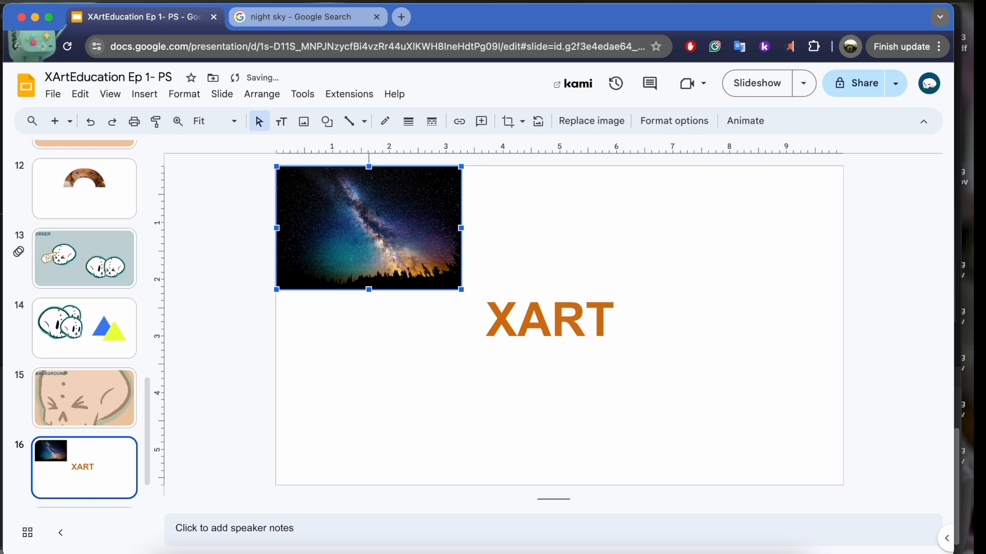
drag(461, 294, 802, 493)
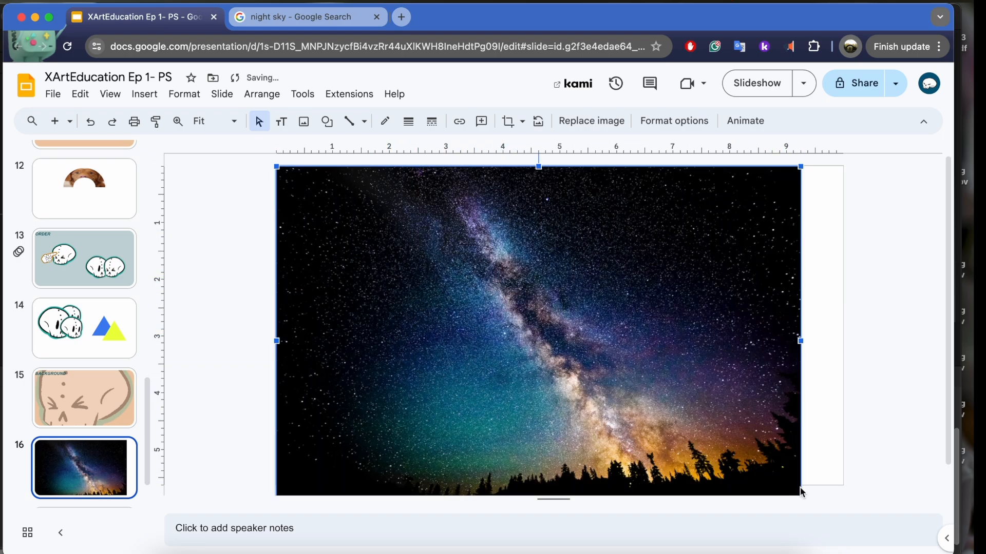
scroll(802, 493, down, 1)
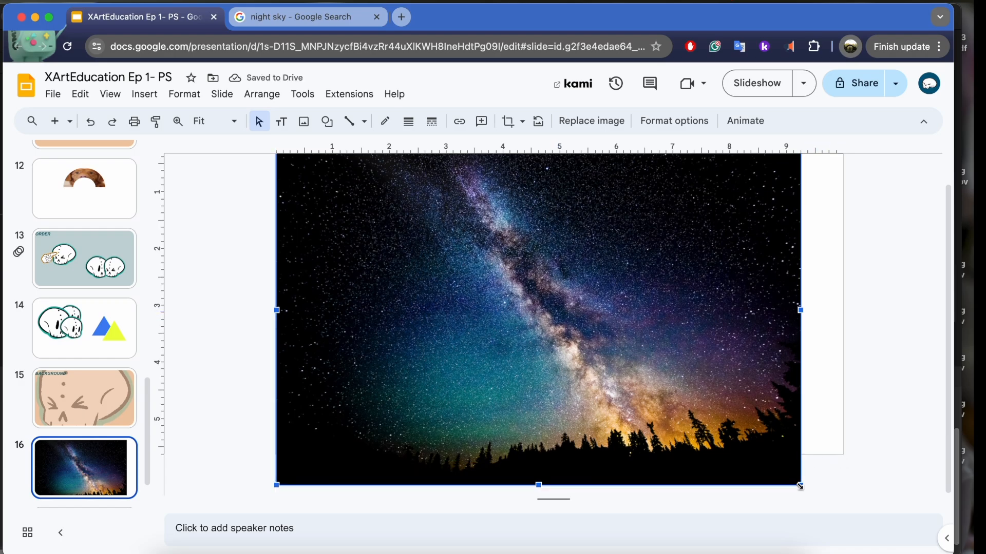
scroll(794, 419, up, 1)
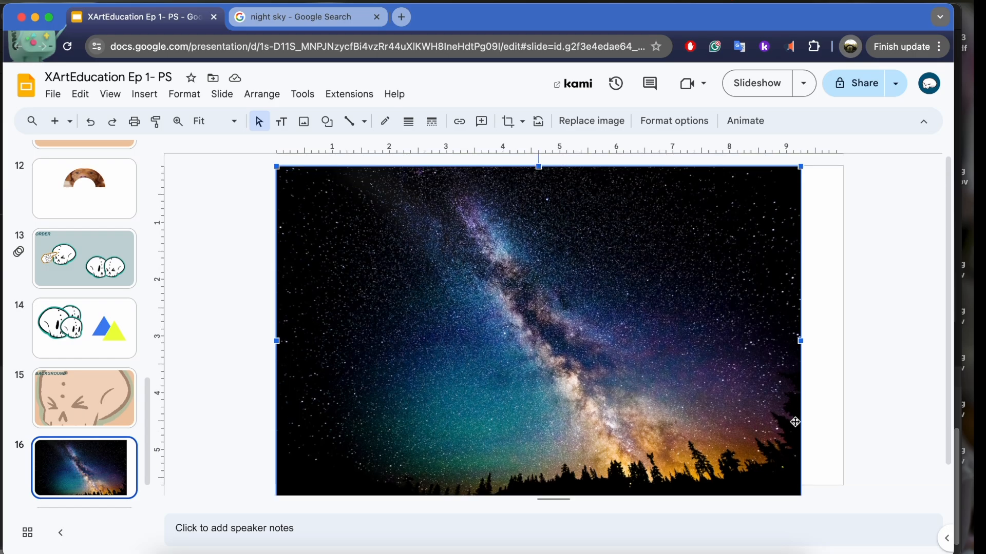
drag(800, 167, 855, 154)
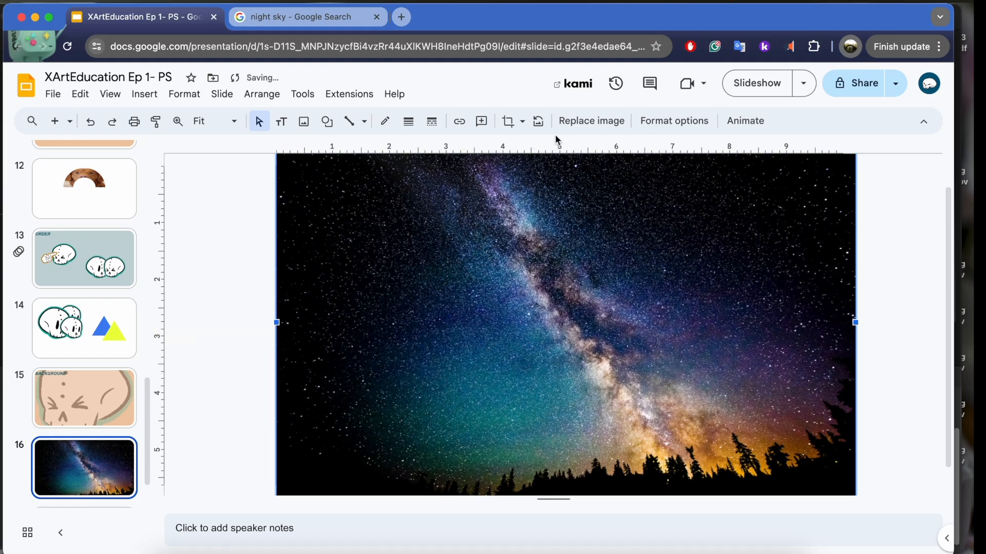
Step: Send the night sky photo to the back, behind the XART text
right_click(651, 221)
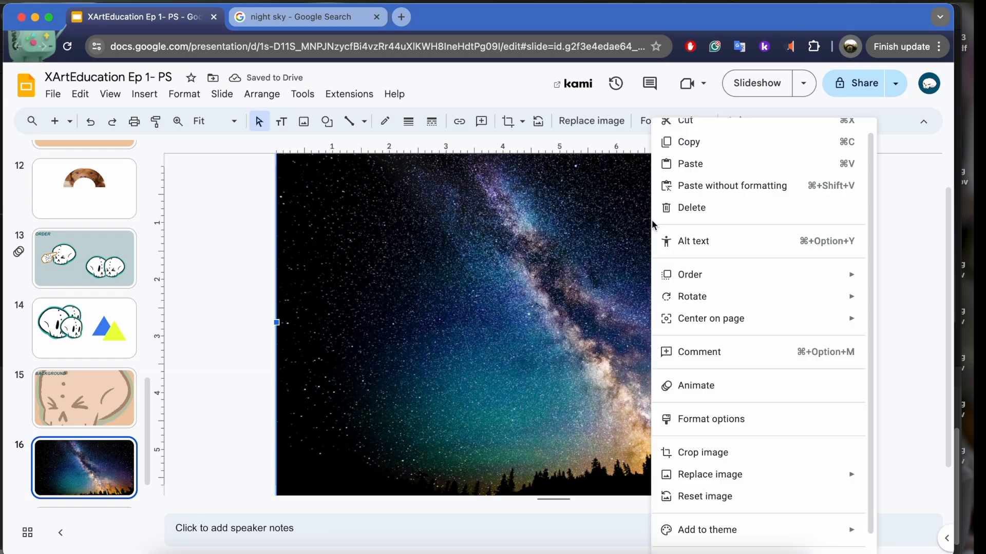
mouse_move(698, 277)
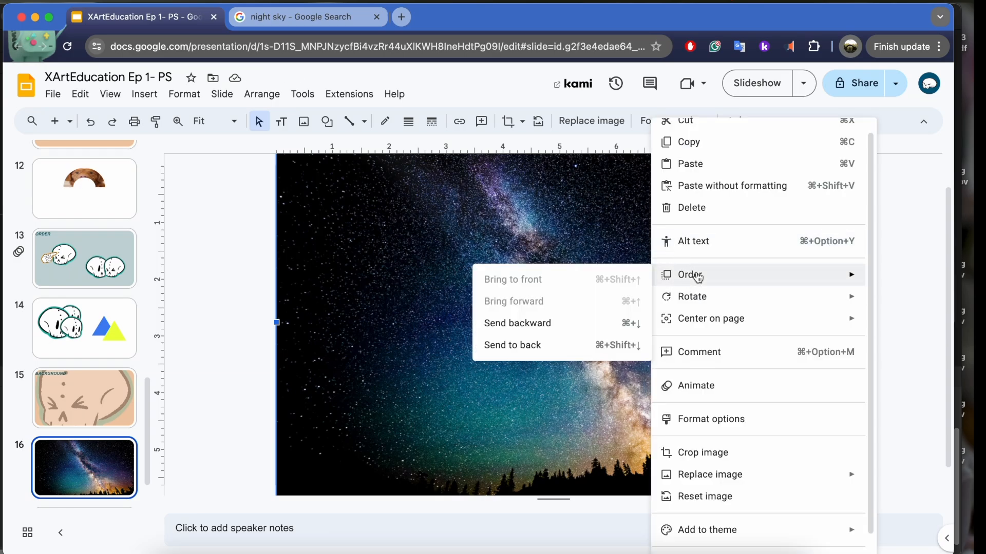
click(495, 345)
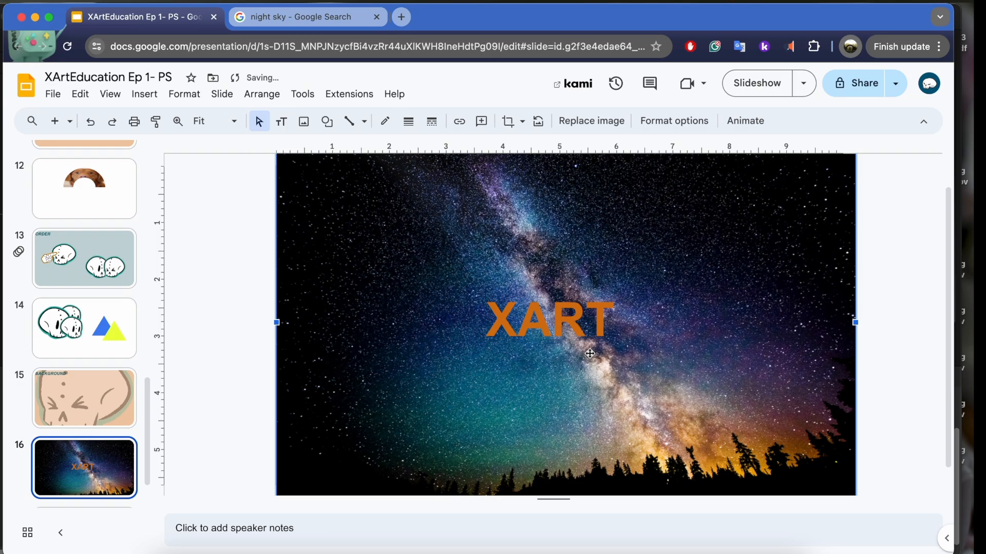
scroll(840, 315, up, 1)
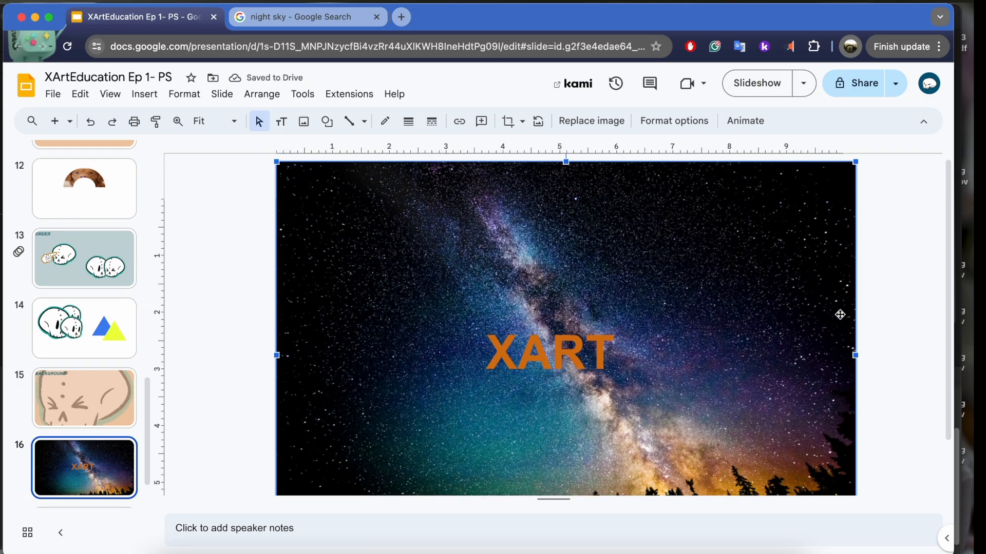
scroll(838, 314, down, 1)
Step: Crop and fit the night sky photo so its lower edge meets the slide's bottom edge
double_click(789, 327)
scroll(789, 327, down, 2)
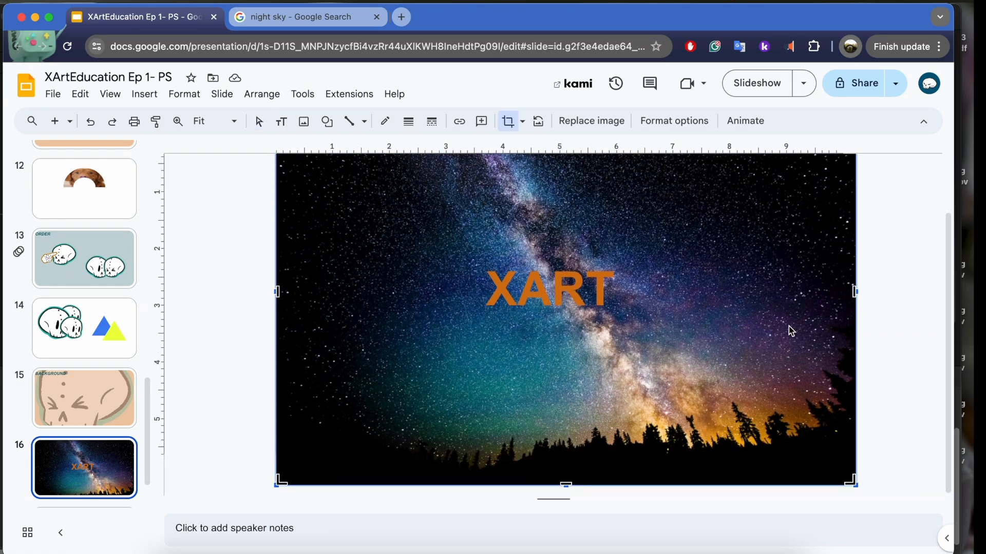
drag(567, 486, 565, 440)
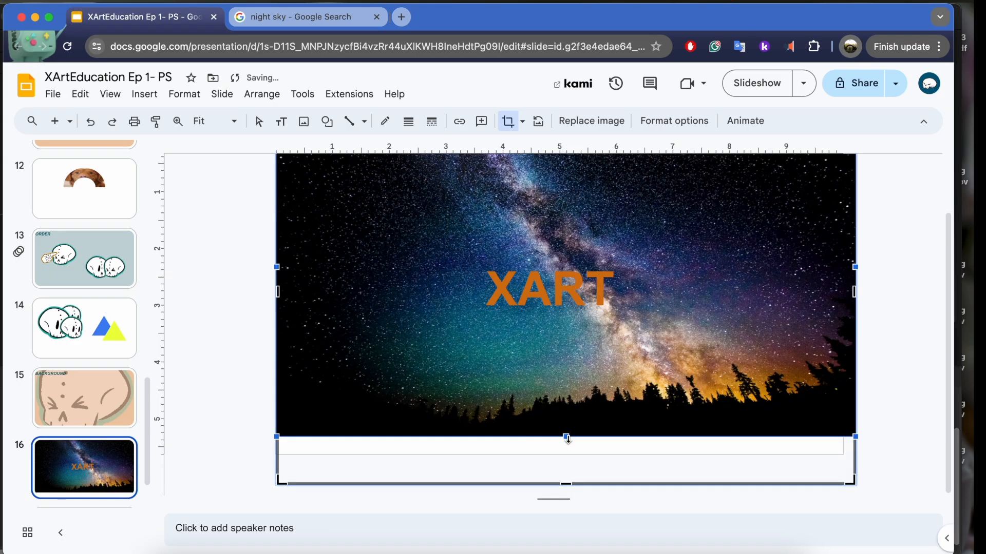
drag(567, 437, 567, 455)
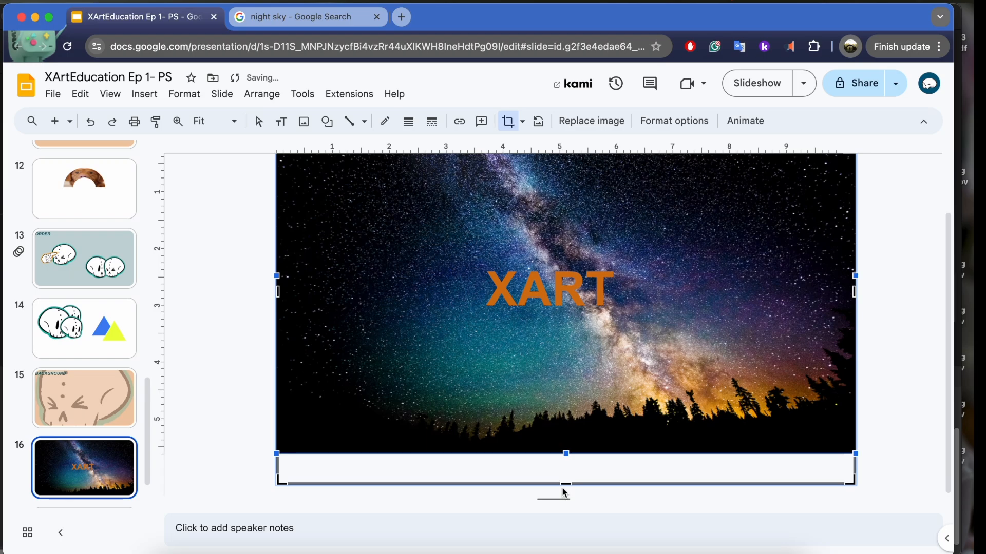
drag(568, 485, 568, 460)
scroll(835, 334, up, 3)
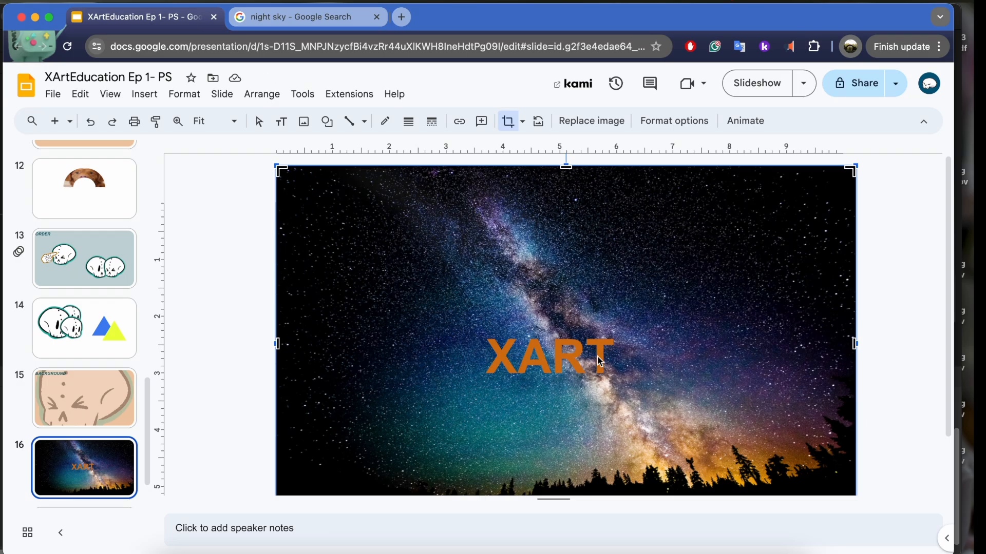
Step: Reduce the night sky photo's opacity to 36% and leave crop mode
click(680, 120)
drag(861, 339, 792, 338)
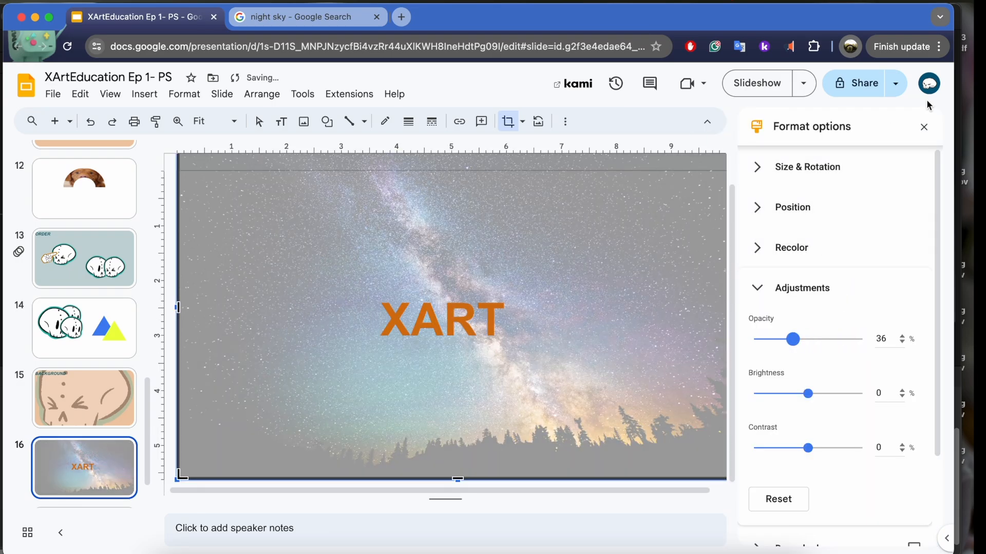
click(923, 127)
key(Escape)
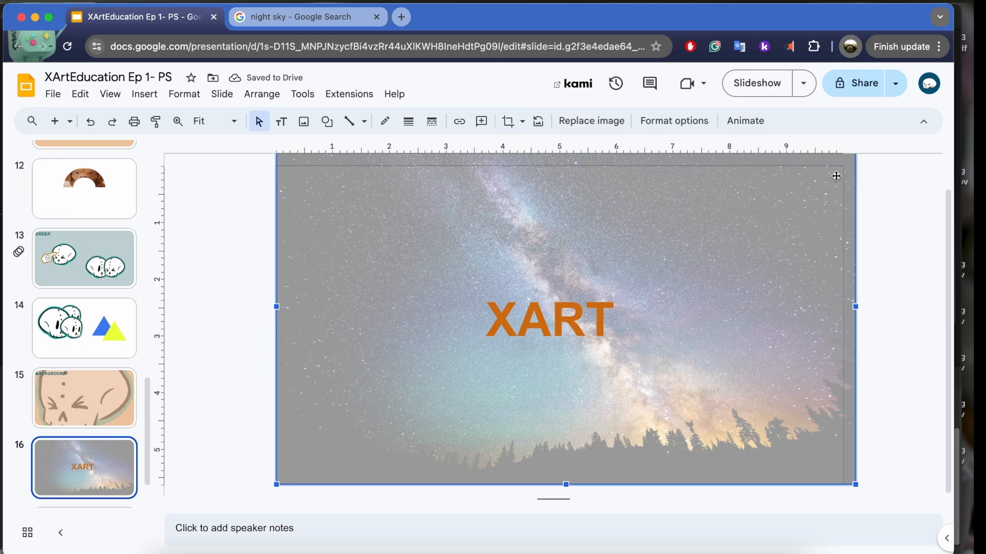
Step: Crop the night sky photo's top and right sides to the slide's edges
scroll(527, 220, up, 2)
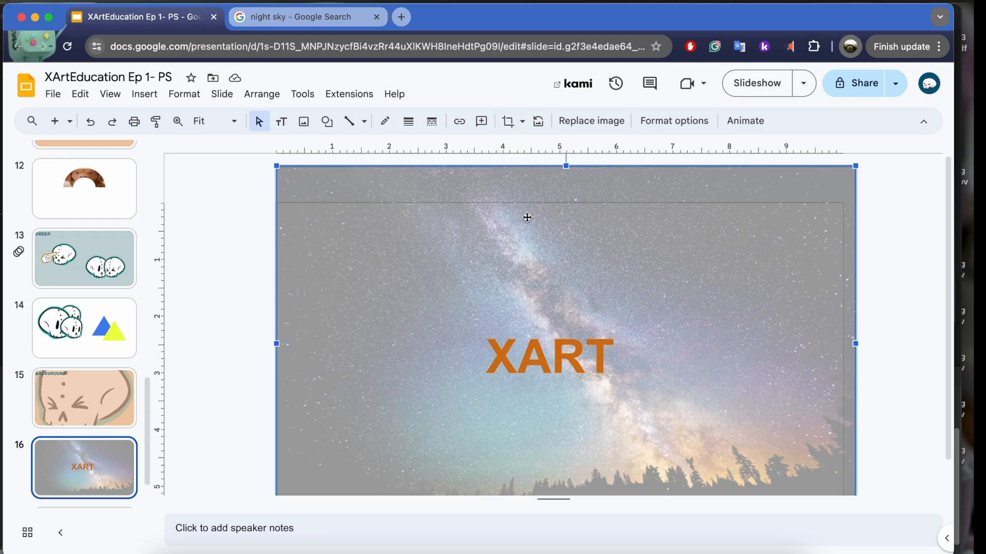
double_click(580, 228)
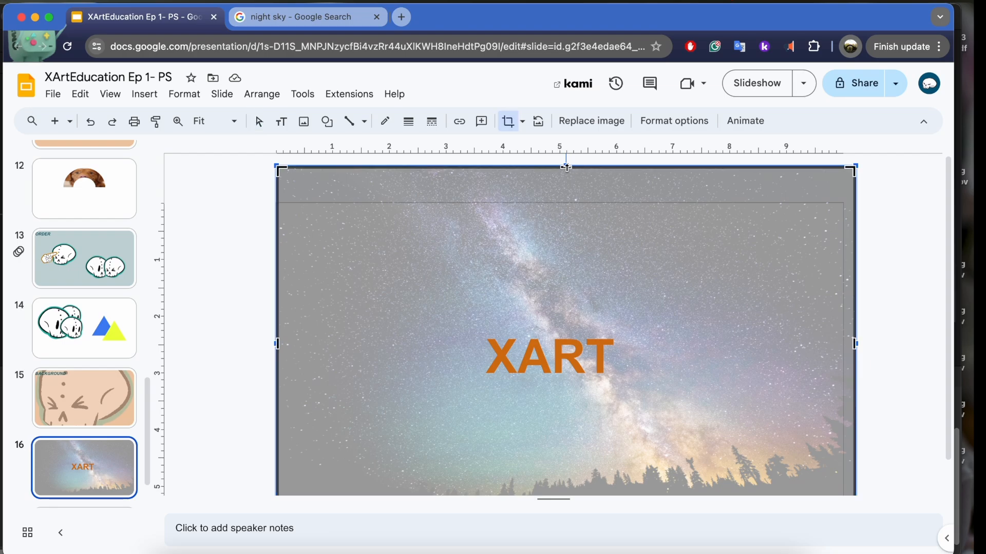
drag(566, 167, 574, 203)
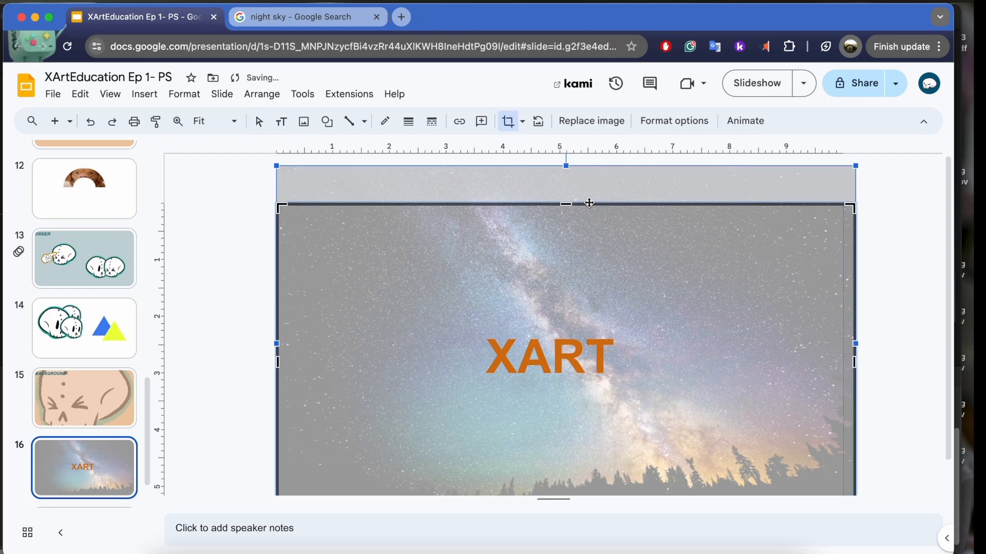
scroll(818, 314, down, 2)
scroll(817, 314, down, 1)
drag(855, 329, 842, 332)
key(Escape)
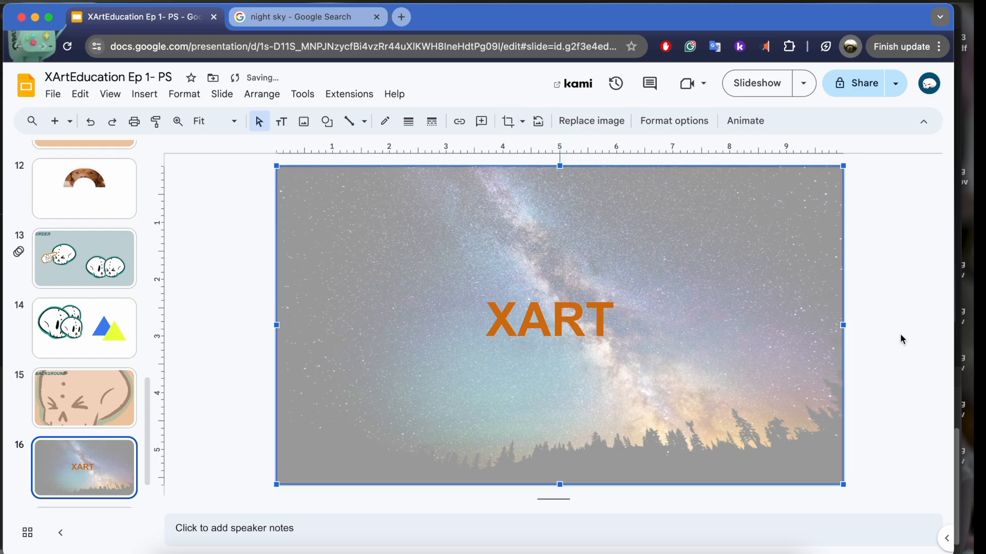
key(Escape)
key(Up)
key(Down)
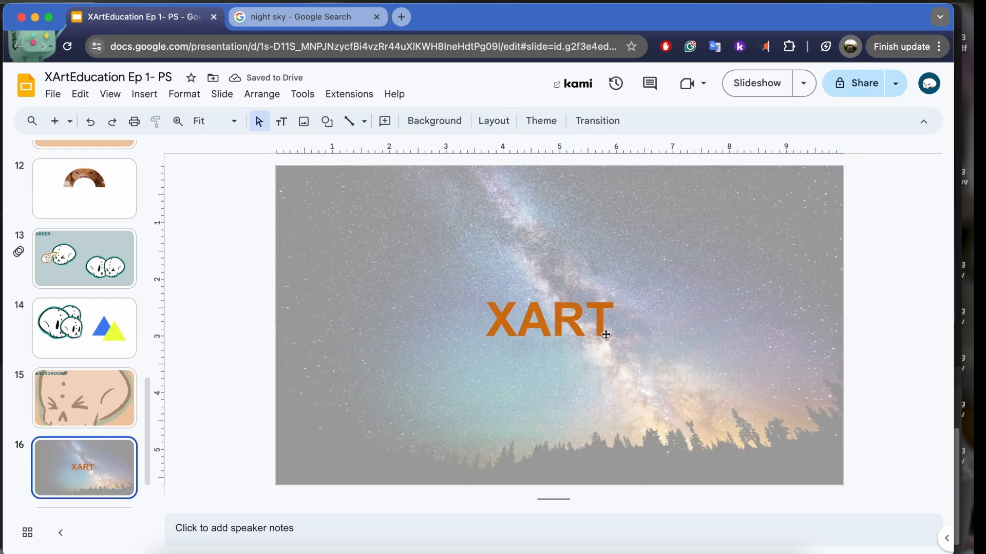
Step: Change the colour of the XART text to white
double_click(590, 319)
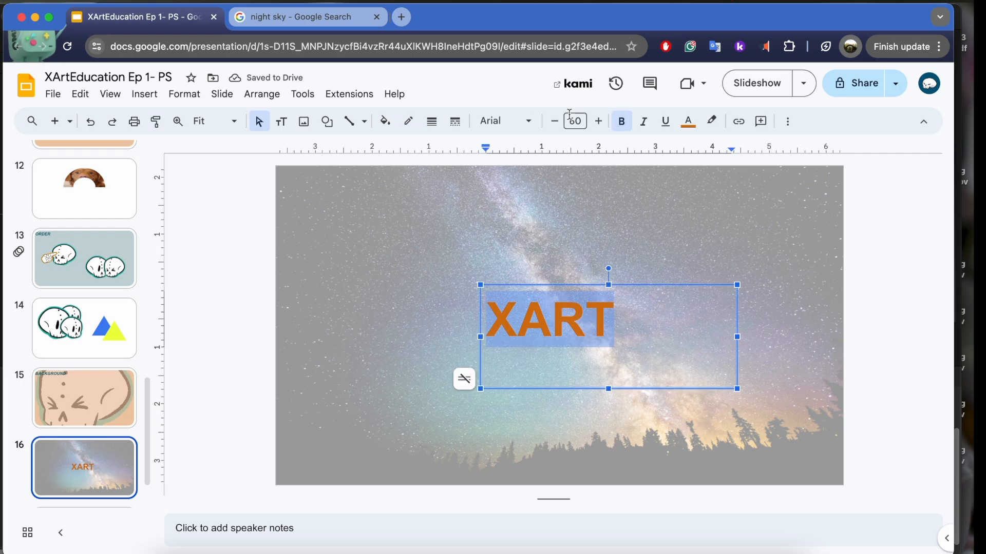
click(694, 133)
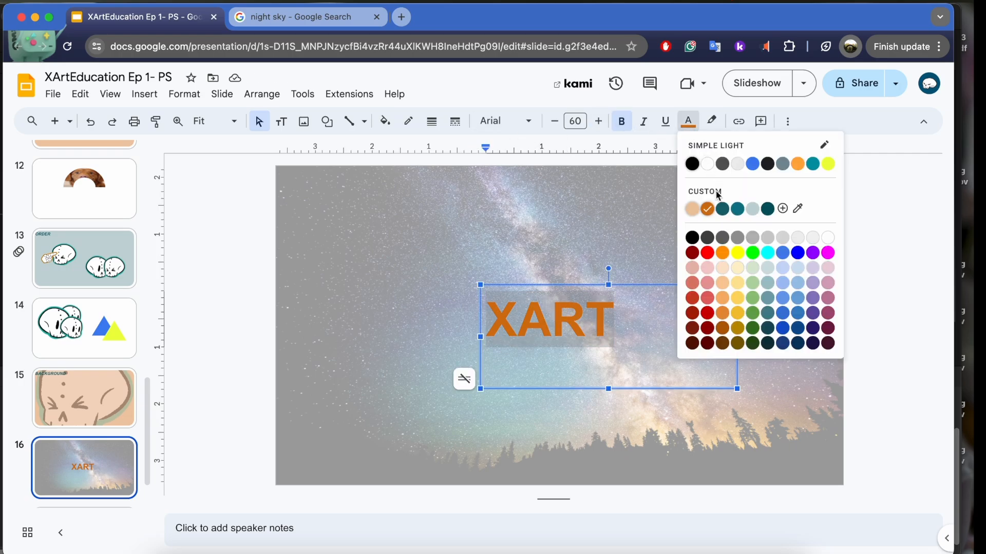
click(713, 164)
click(203, 328)
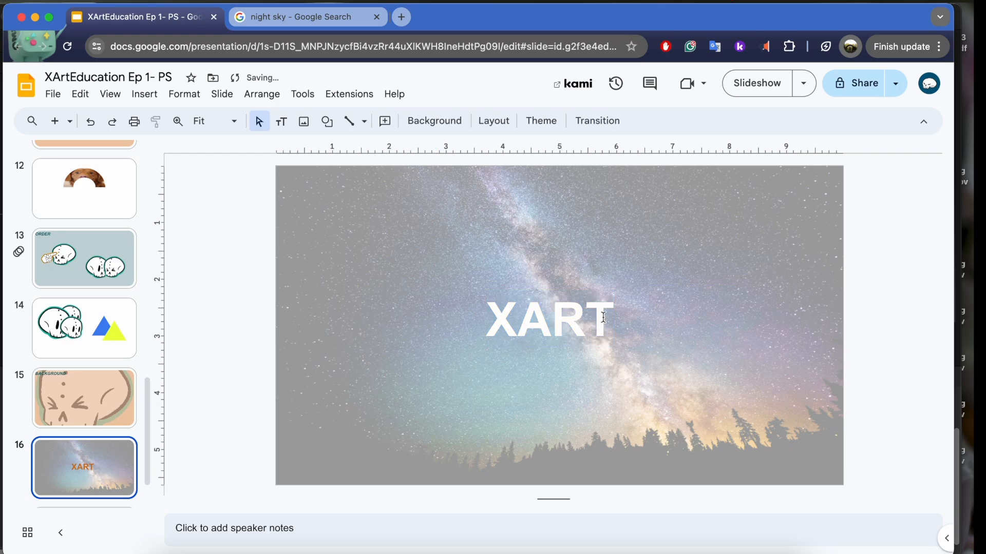
Step: Apply a dark grey highlight behind the XART text
double_click(575, 321)
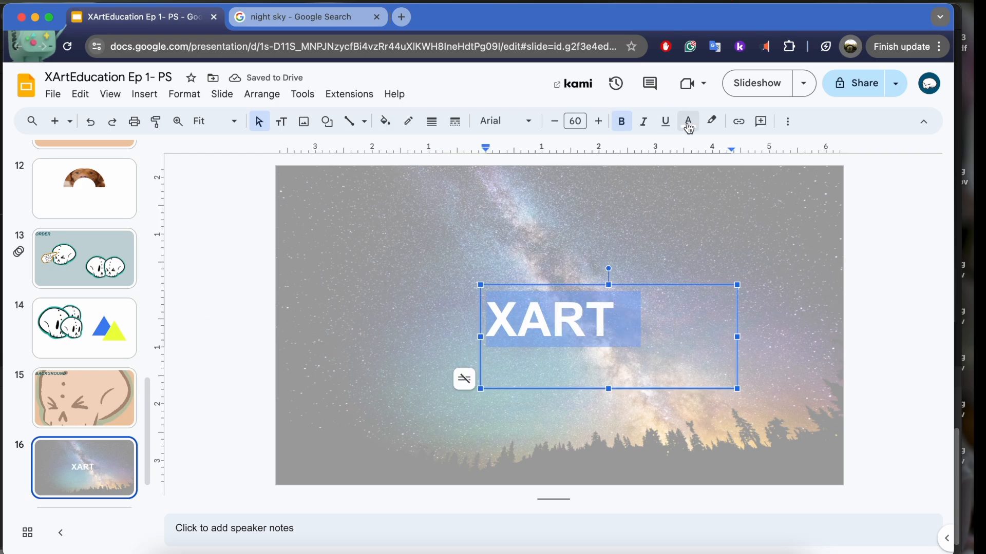
click(711, 121)
click(747, 167)
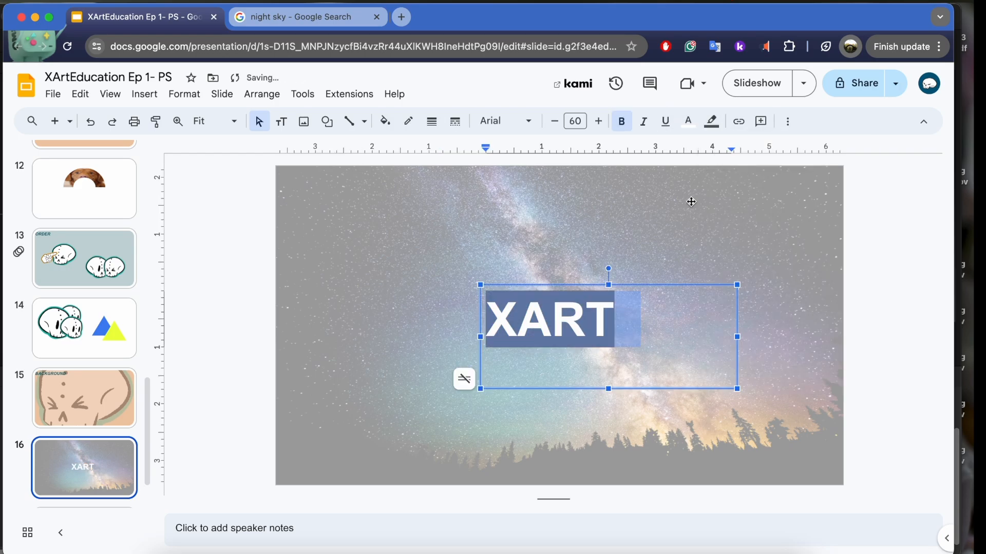
click(229, 280)
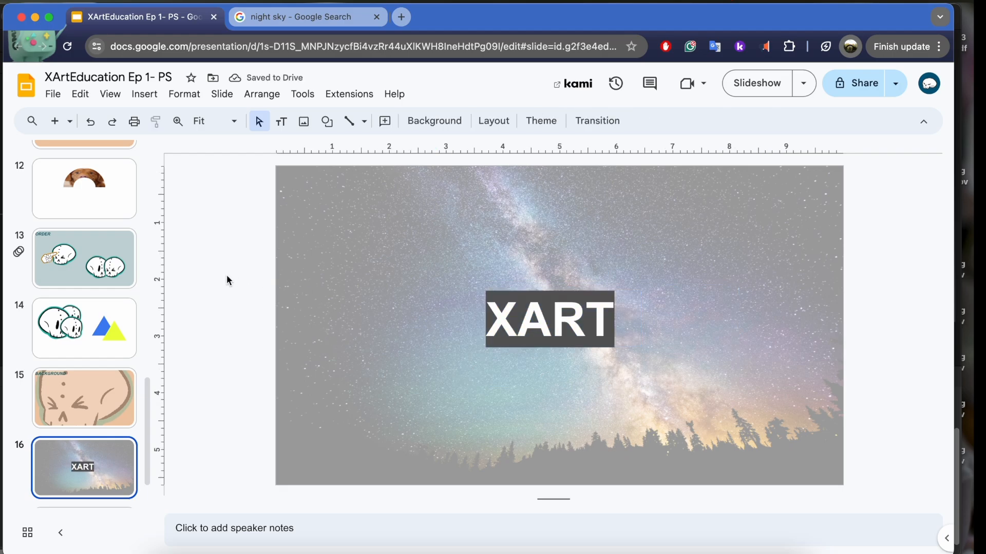